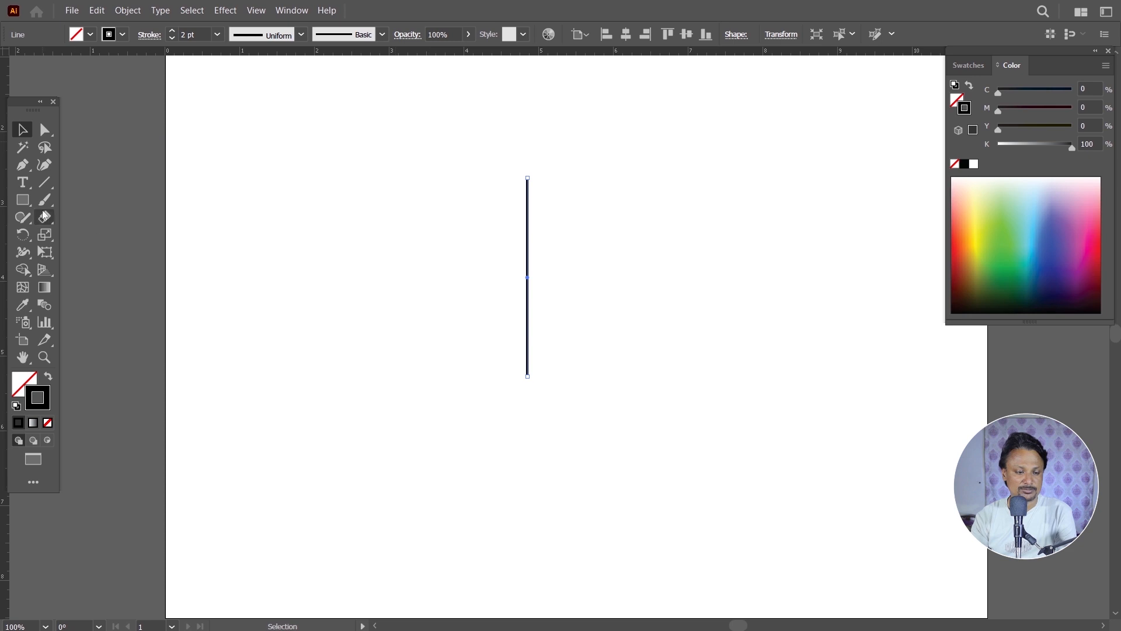
left_click_drag(668, 179, 719, 385)
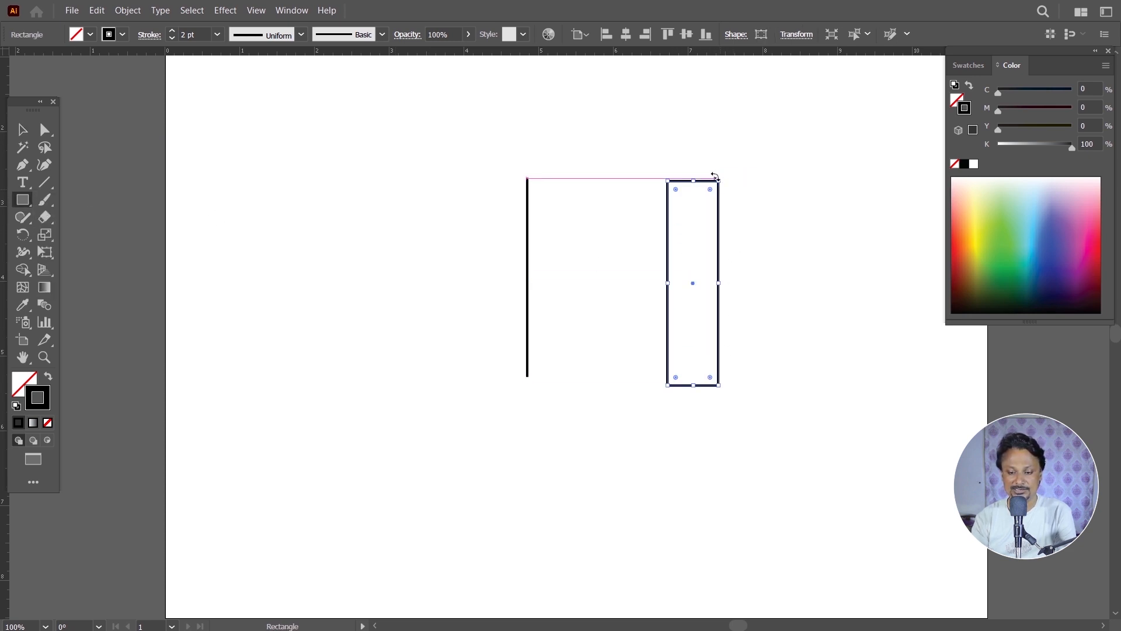
left_click_drag(721, 177, 644, 195)
key("ctrl+z")
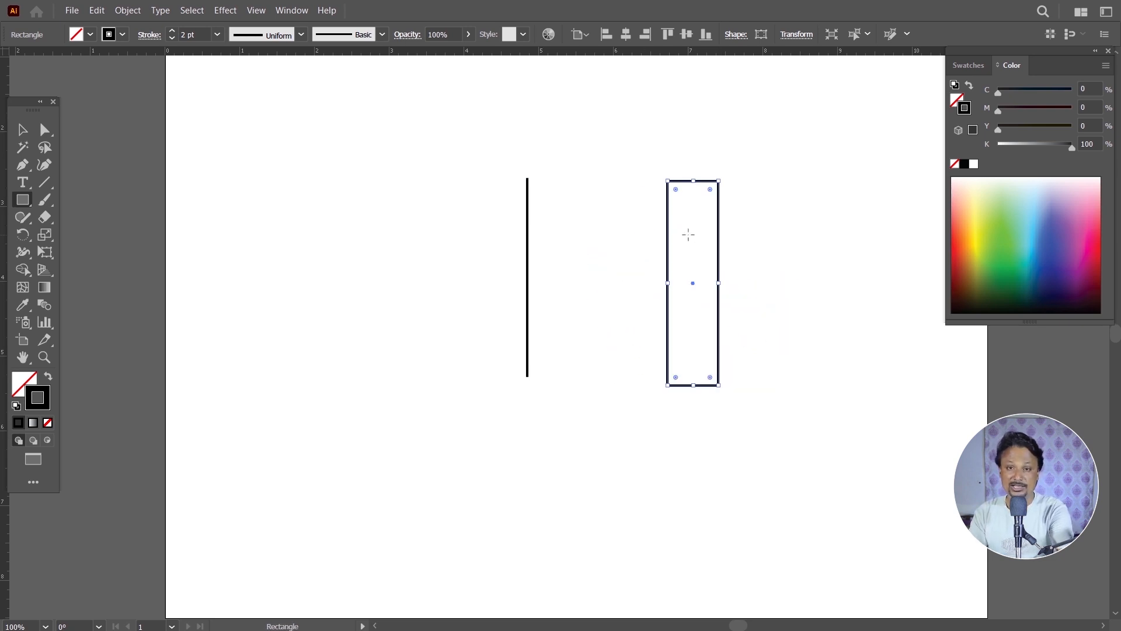
key("ctrl+z")
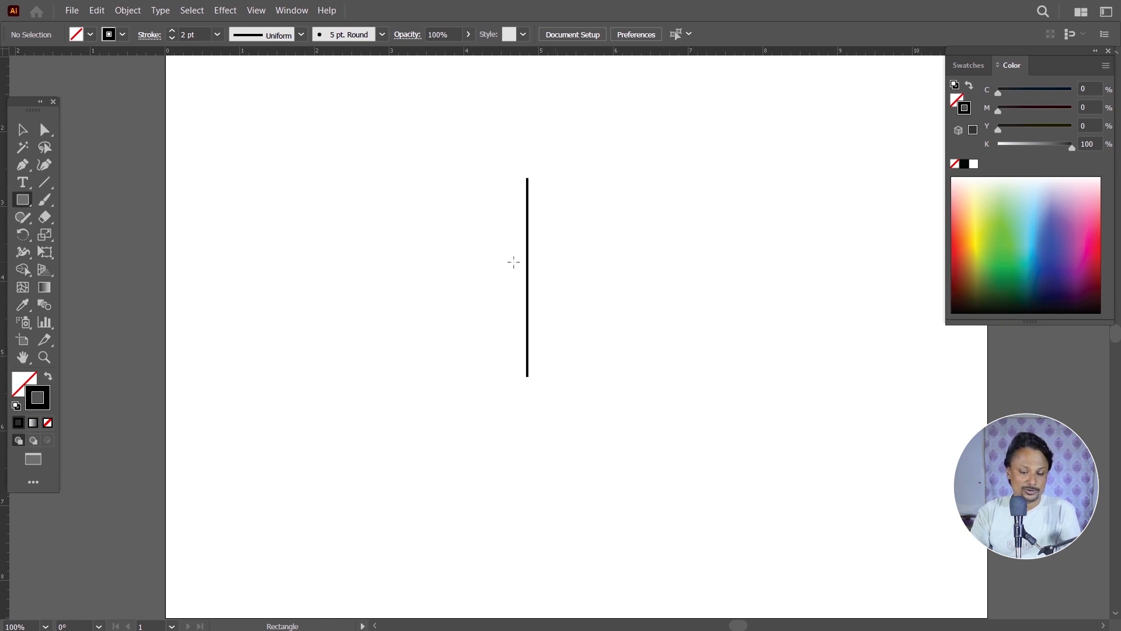
Move the vertical line slightly upward on the artboard and activate the Rotate tool for it
left_click(22, 130)
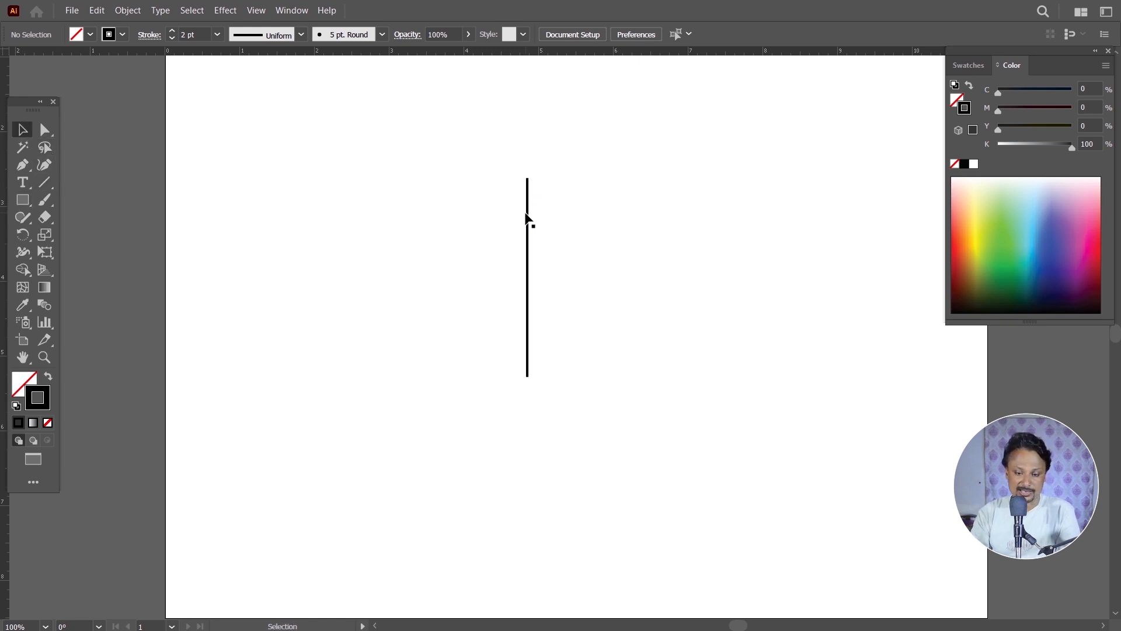
left_click_drag(531, 221, 530, 196)
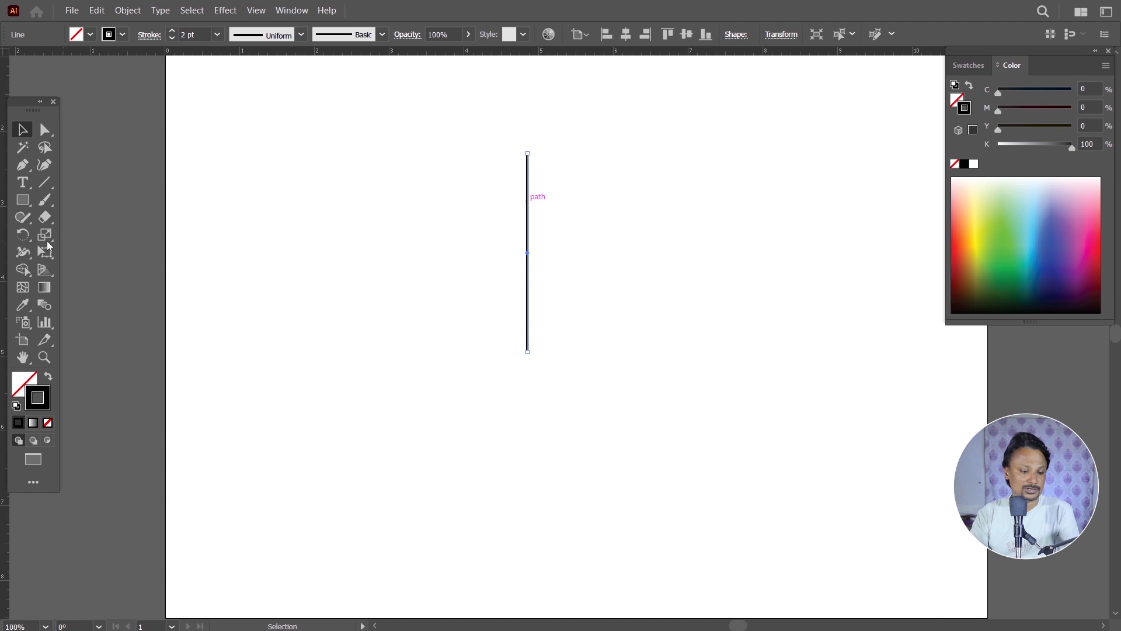
left_click_drag(22, 234, 80, 235)
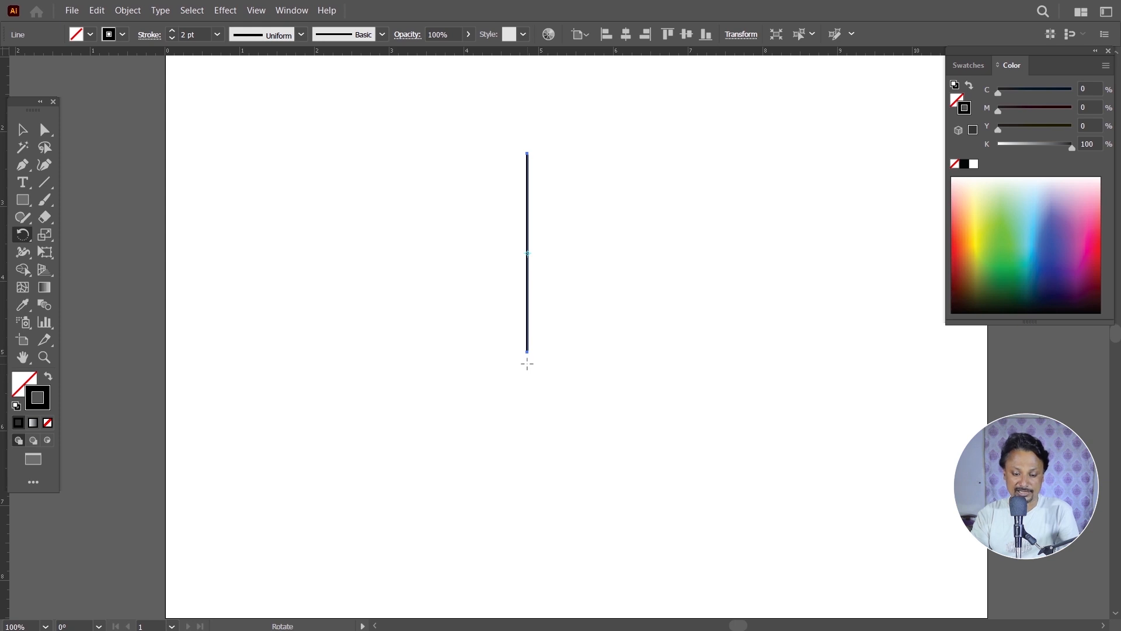
scroll(524, 368, "up", 2)
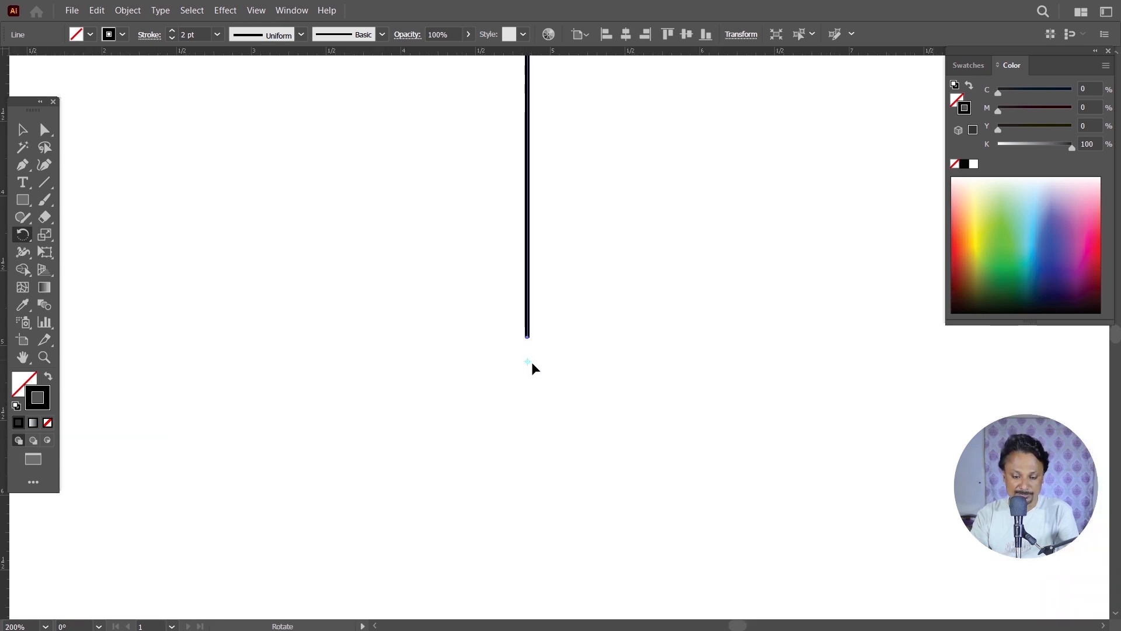
scroll(524, 367, "down", 2)
left_click_drag(527, 161, 419, 182)
key("ctrl+z")
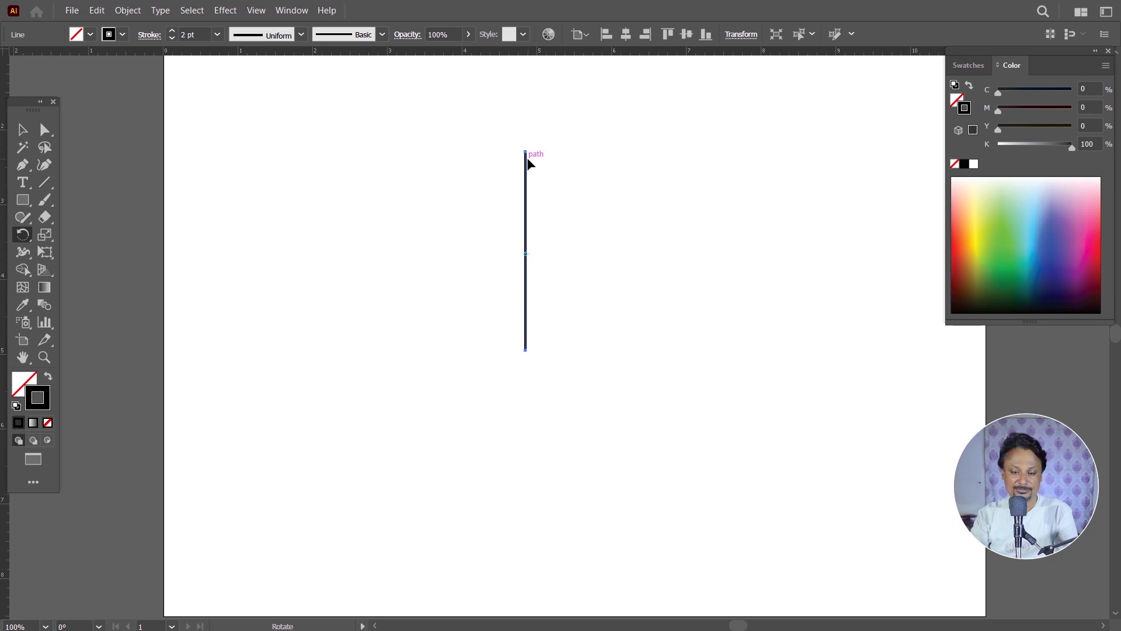
left_click_drag(526, 158, 412, 243)
key("ctrl+z")
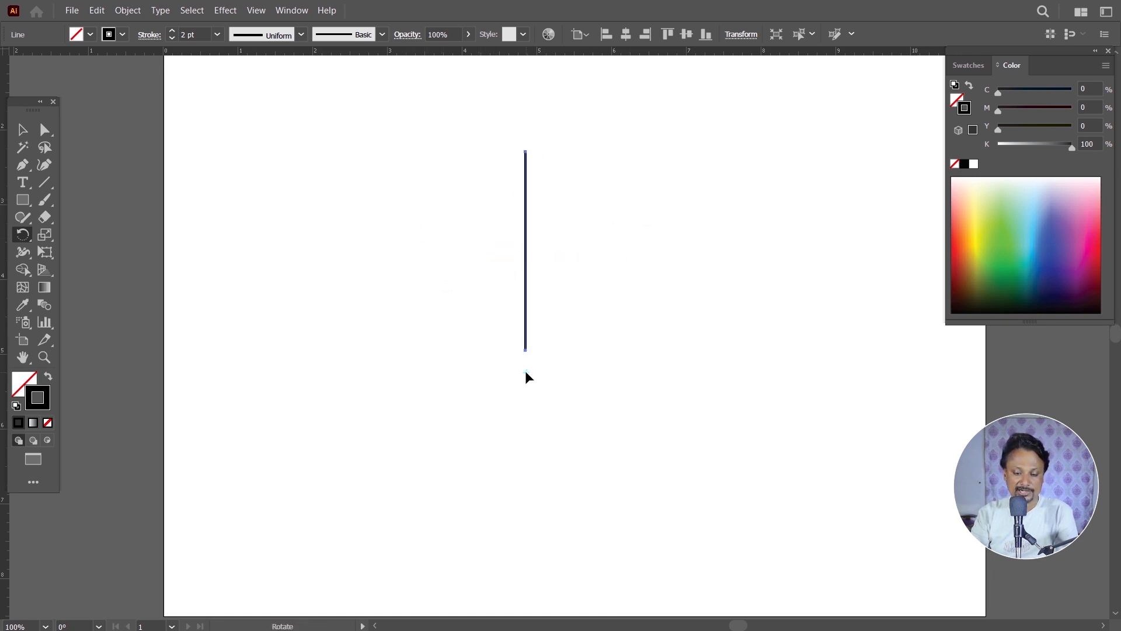
left_click_drag(526, 158, 523, 195)
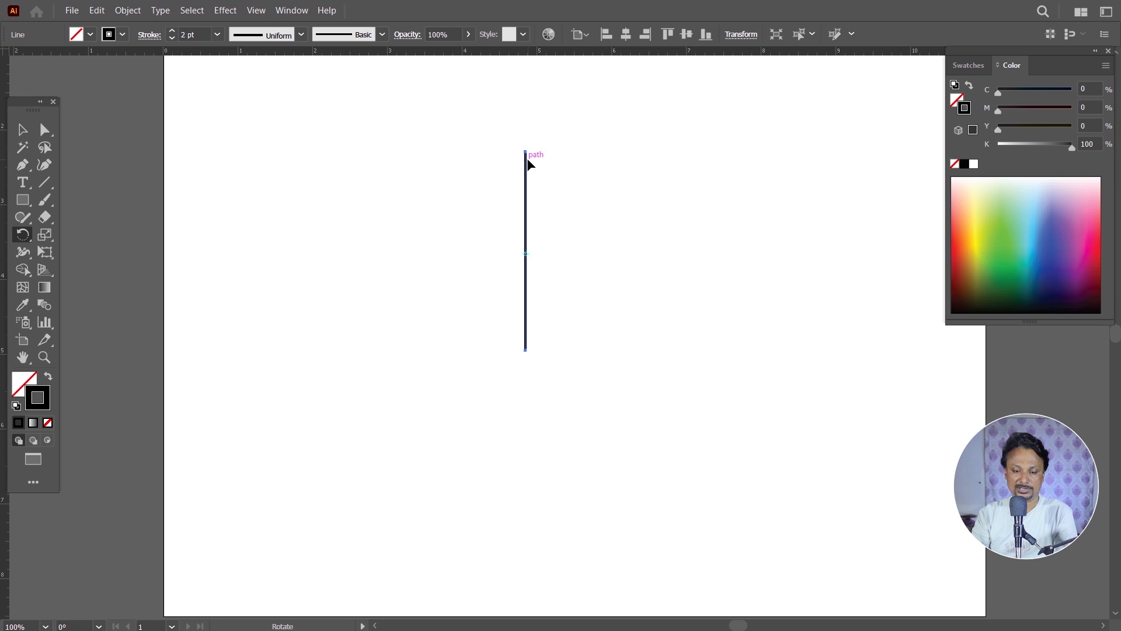
left_click_drag(529, 160, 538, 170)
key("ctrl+z")
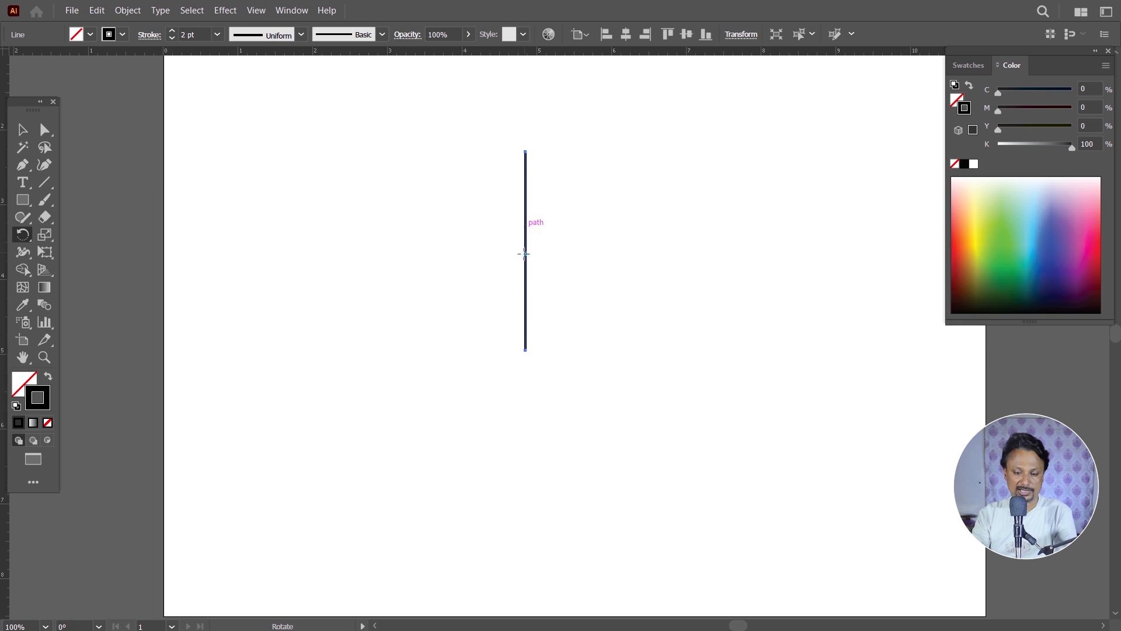
Rotate a copy of the line by about -17° around its centre and repeat the transformation nine times to form a starburst
left_click_drag(528, 157, 550, 182)
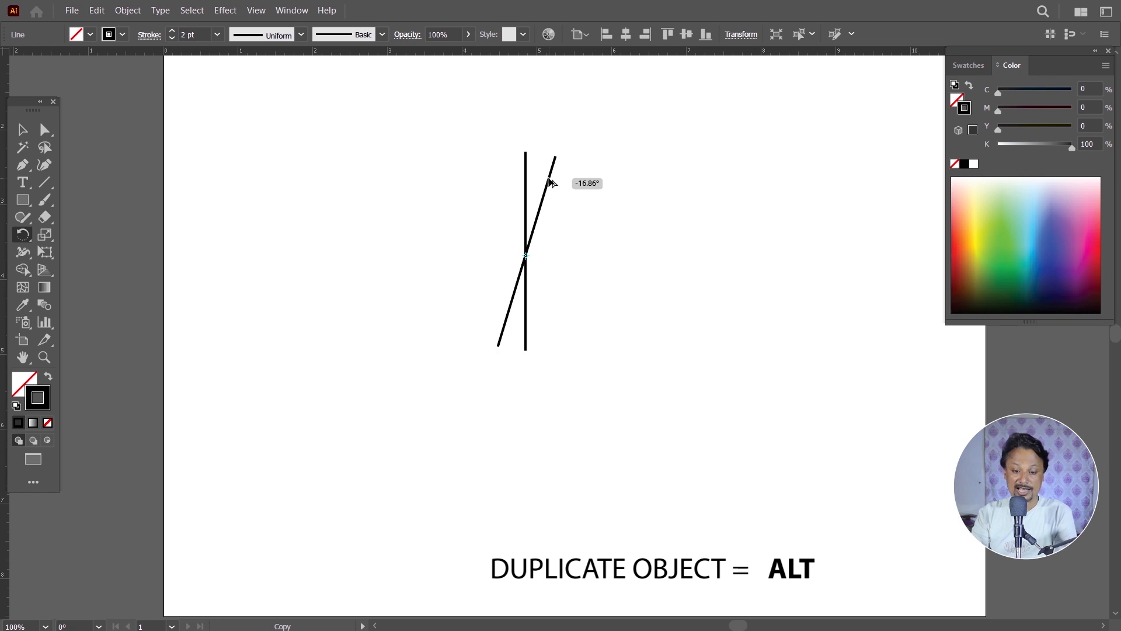
left_click_drag(550, 183, 550, 178)
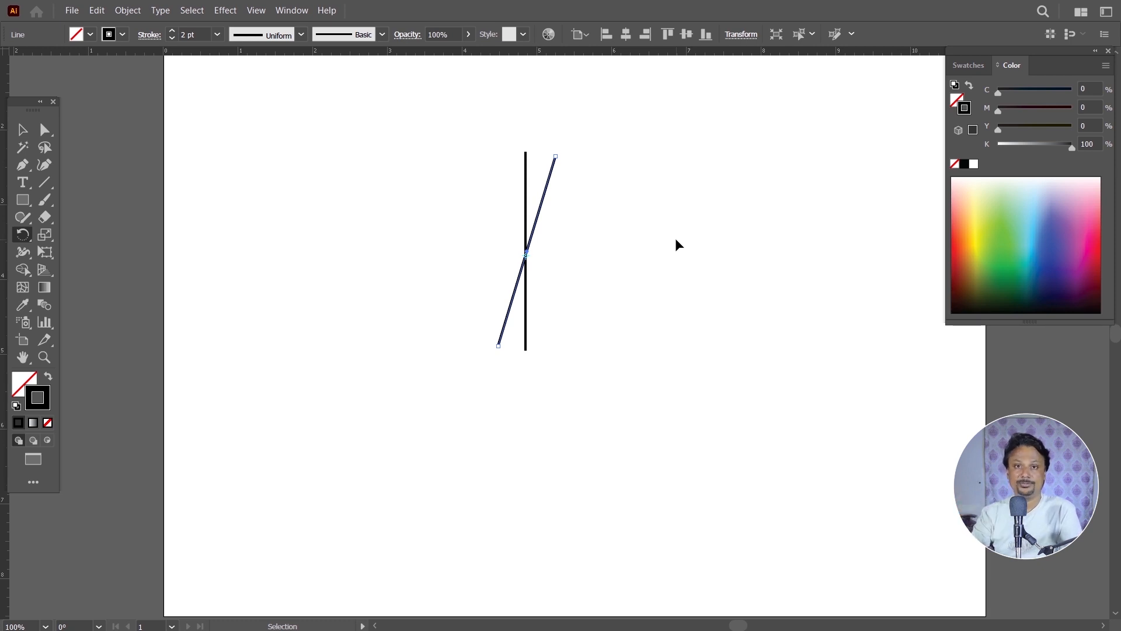
key("ctrl+d")
key("ctrl+d")
key("ctrl+d")
key("ctrl+d")
key("ctrl+d")
key("ctrl+d")
key("ctrl+d")
key("ctrl+d")
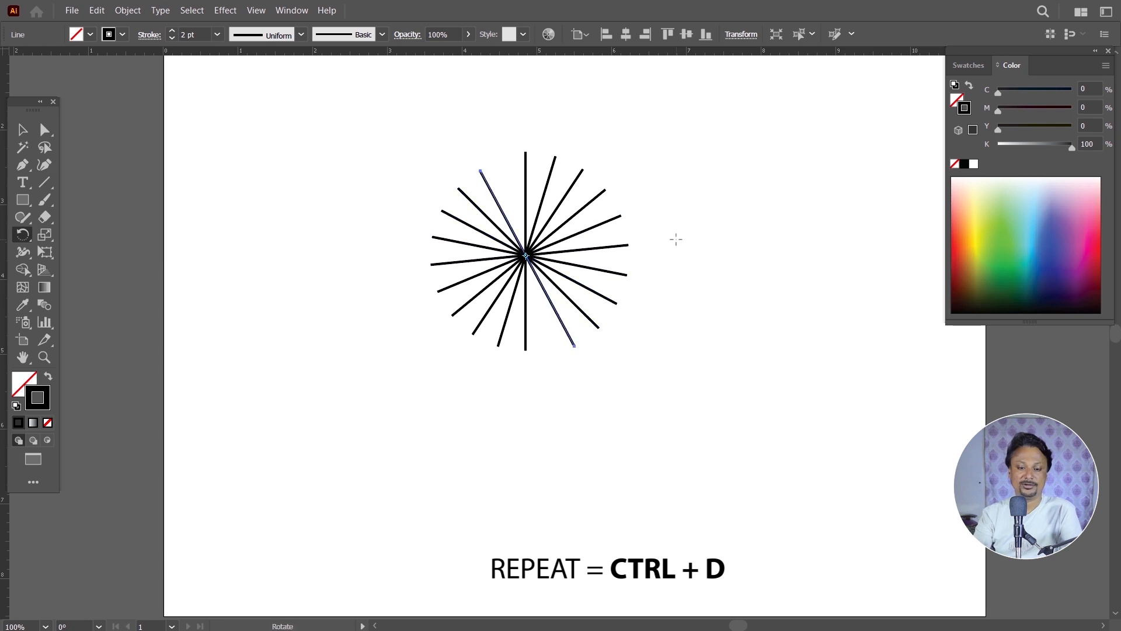
key("ctrl+d")
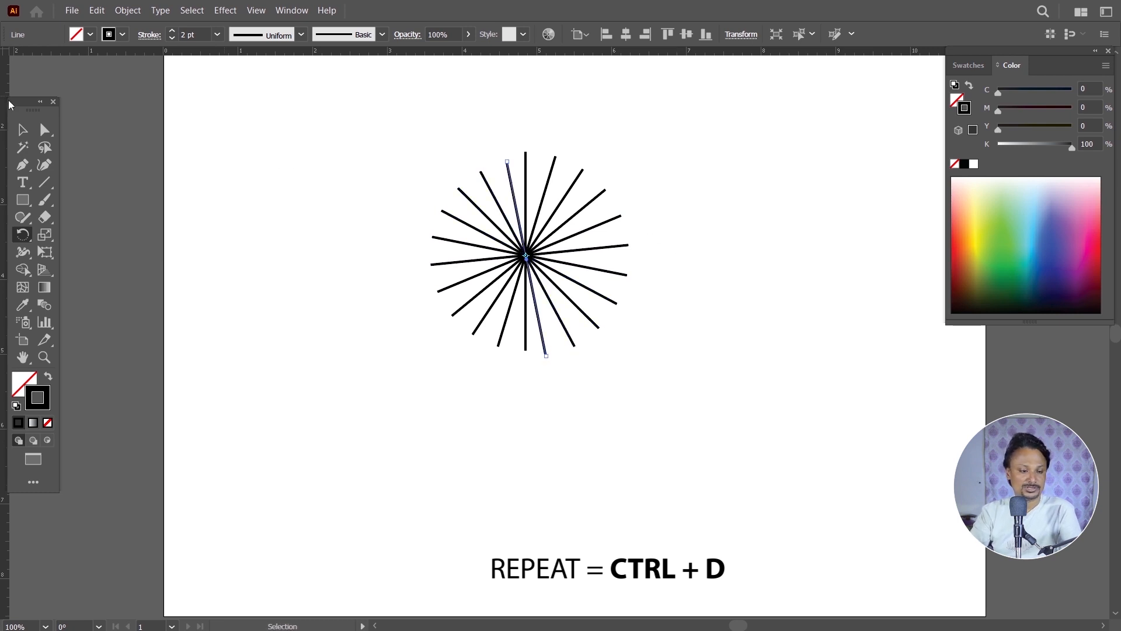
Group all the starburst lines and move the group off the right side of the artboard
left_click(23, 129)
left_click(280, 174)
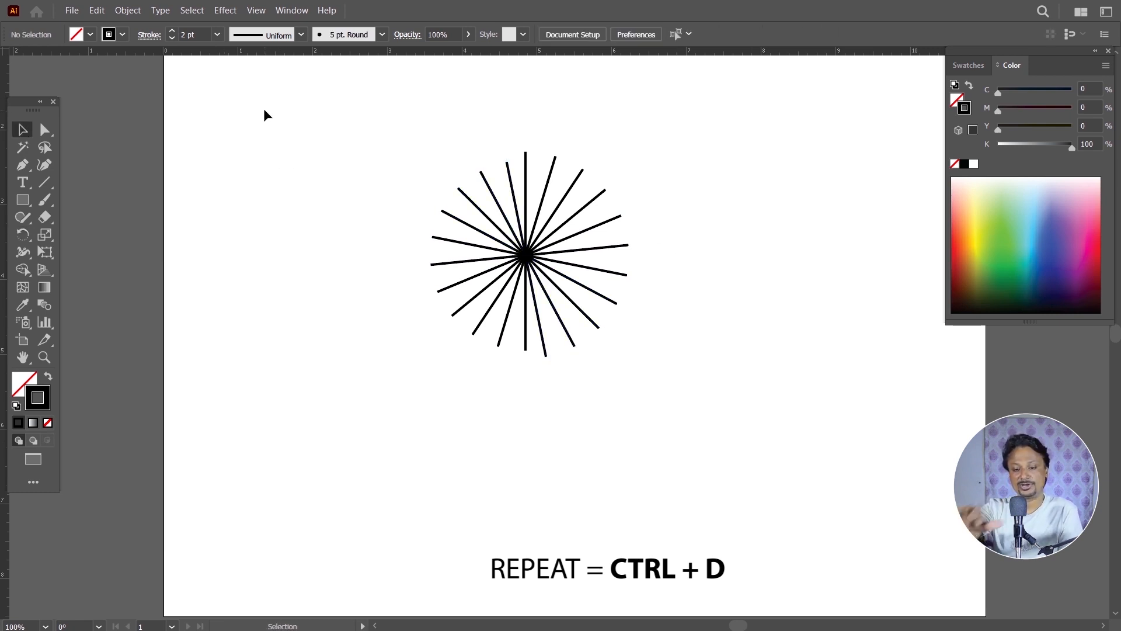
left_click_drag(335, 136, 650, 366)
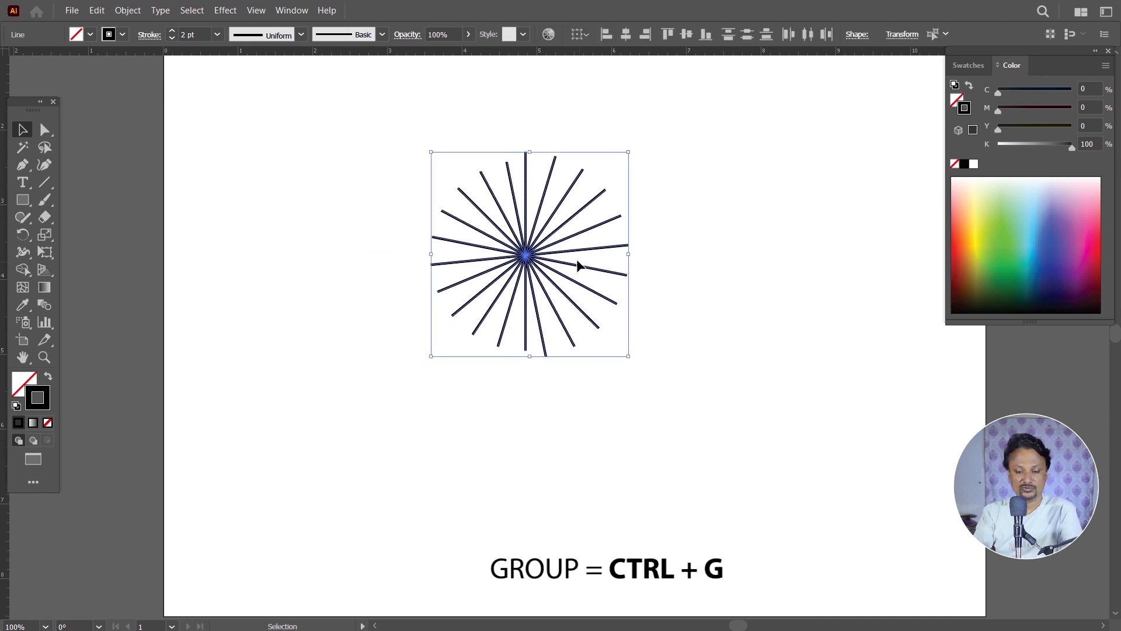
right_click(554, 237)
left_click(590, 390)
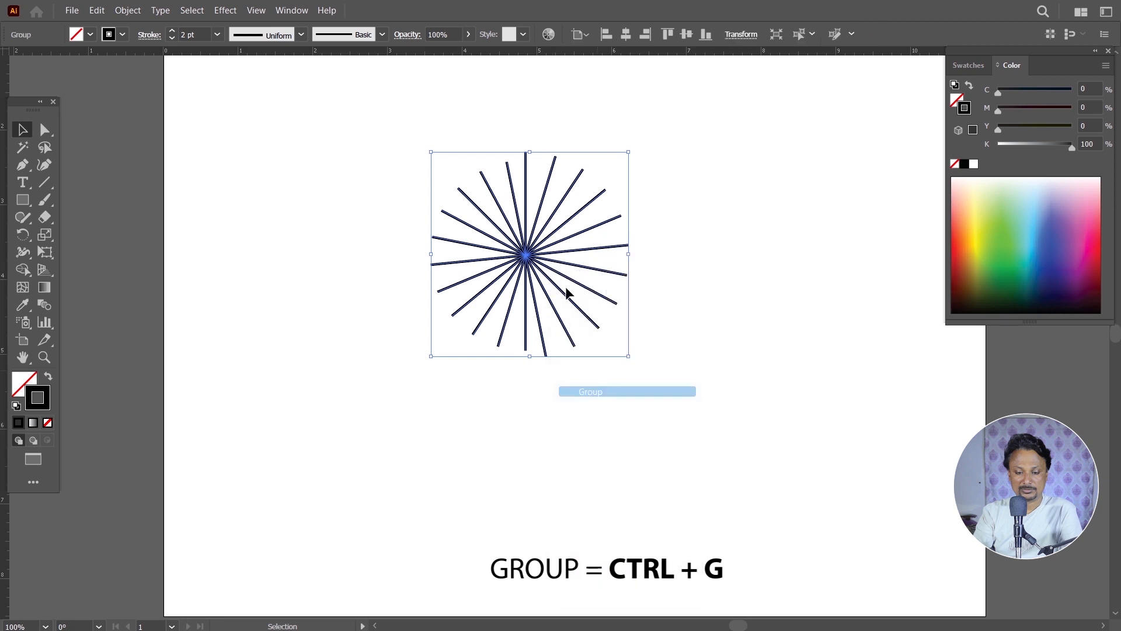
left_click_drag(543, 263, 1119, 490)
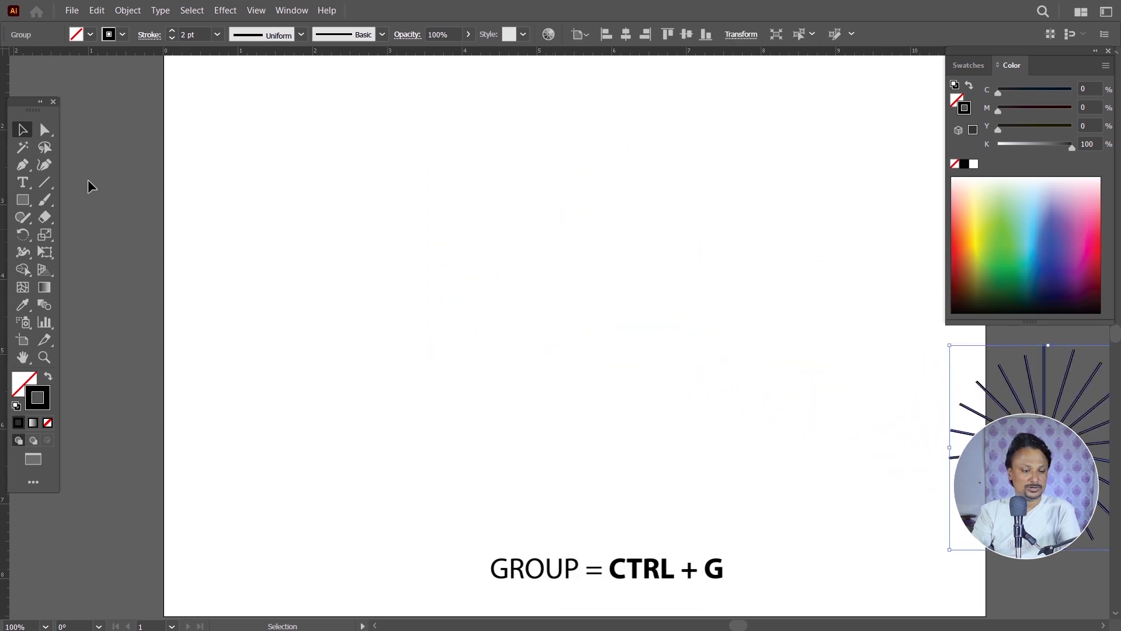
Draw a tall, narrow unfilled ellipse in the upper middle of the artboard
left_click(28, 203)
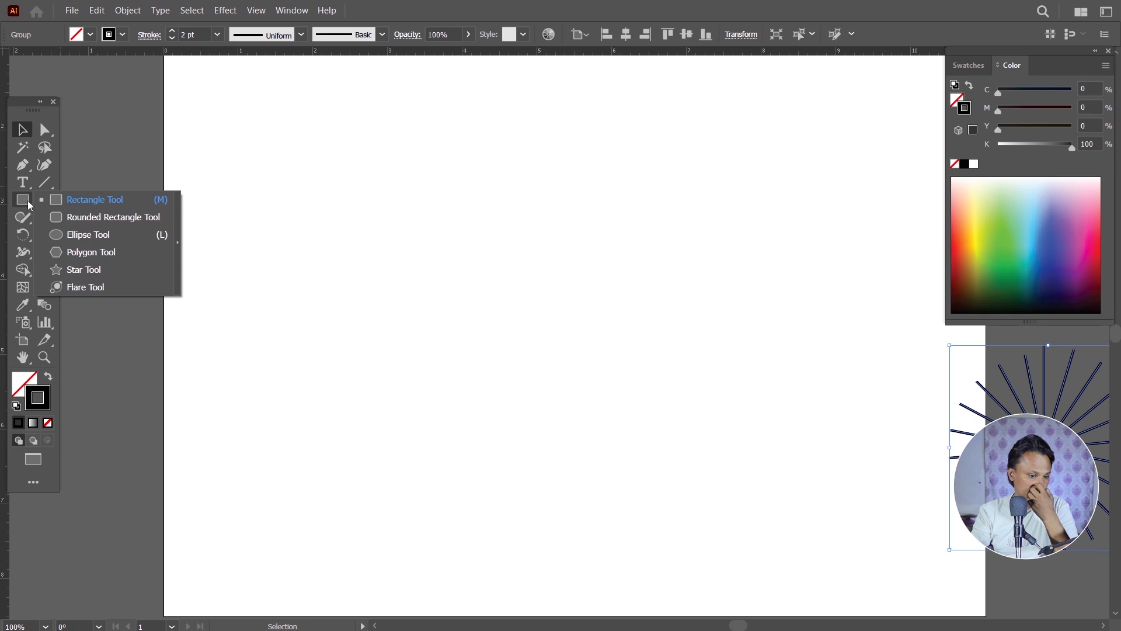
left_click(89, 238)
left_click_drag(493, 133, 547, 334)
Set the ellipse's stroke to 1 pt, narrow it slightly and shift it a little up and to the right
left_click(216, 34)
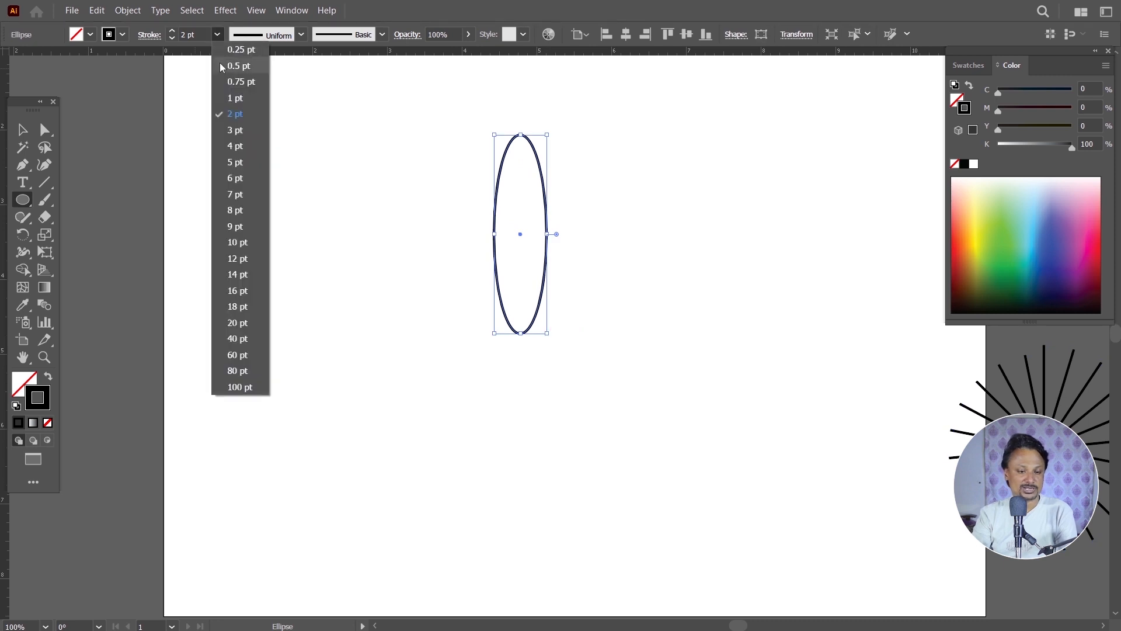
left_click(243, 100)
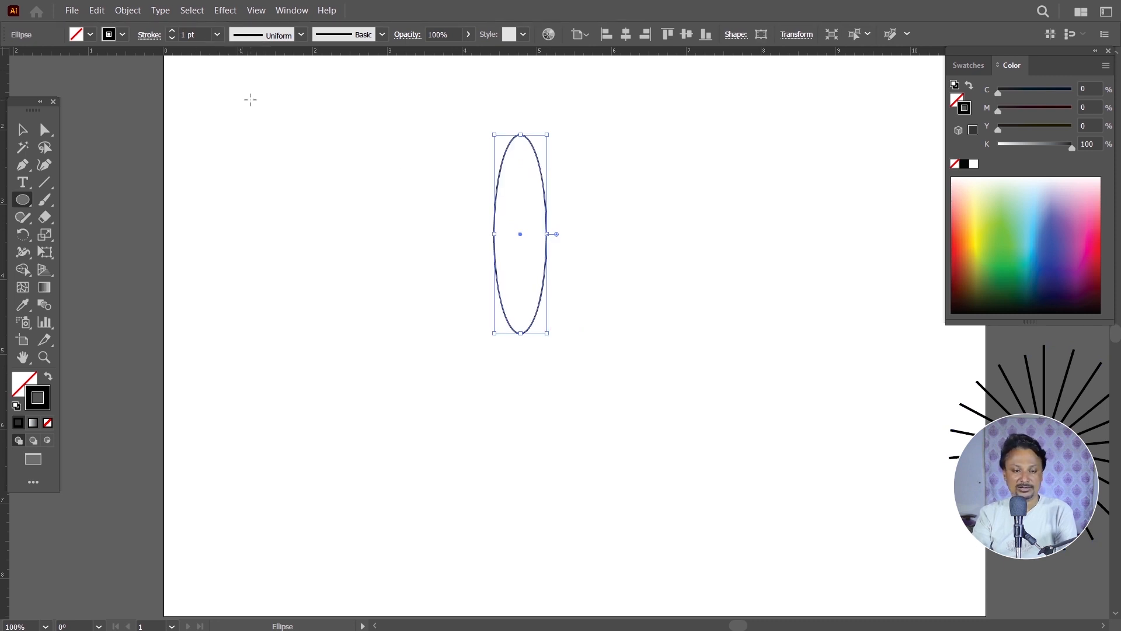
left_click(23, 129)
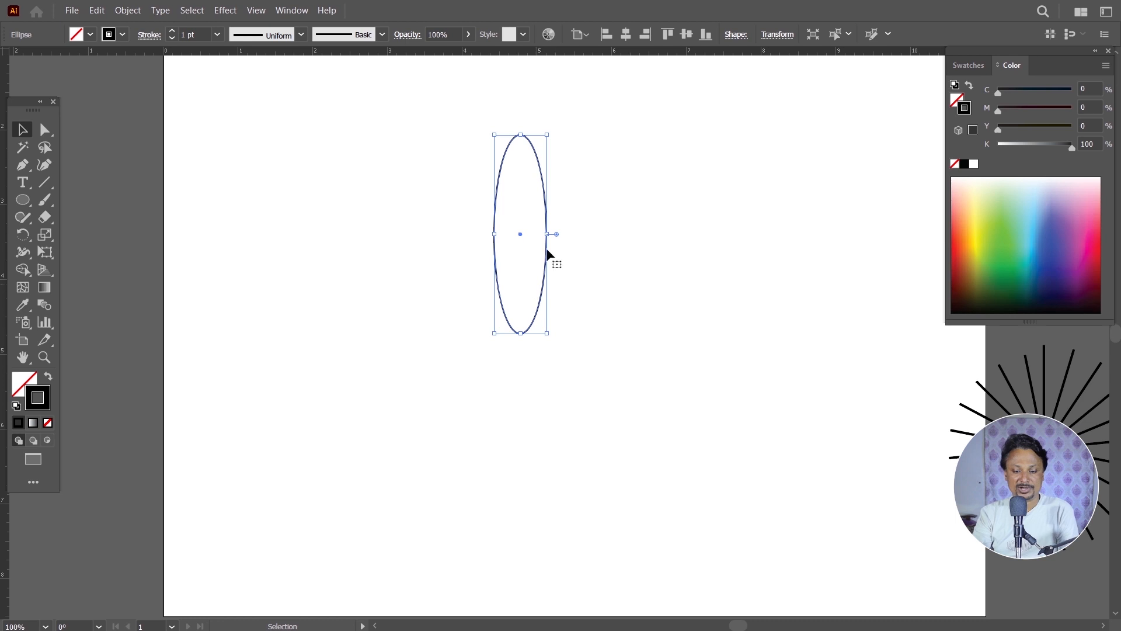
left_click_drag(548, 234, 564, 198)
Rotate a copy of the ellipse by about -16° around a reference point just below its lower end
left_click_drag(23, 234, 66, 240)
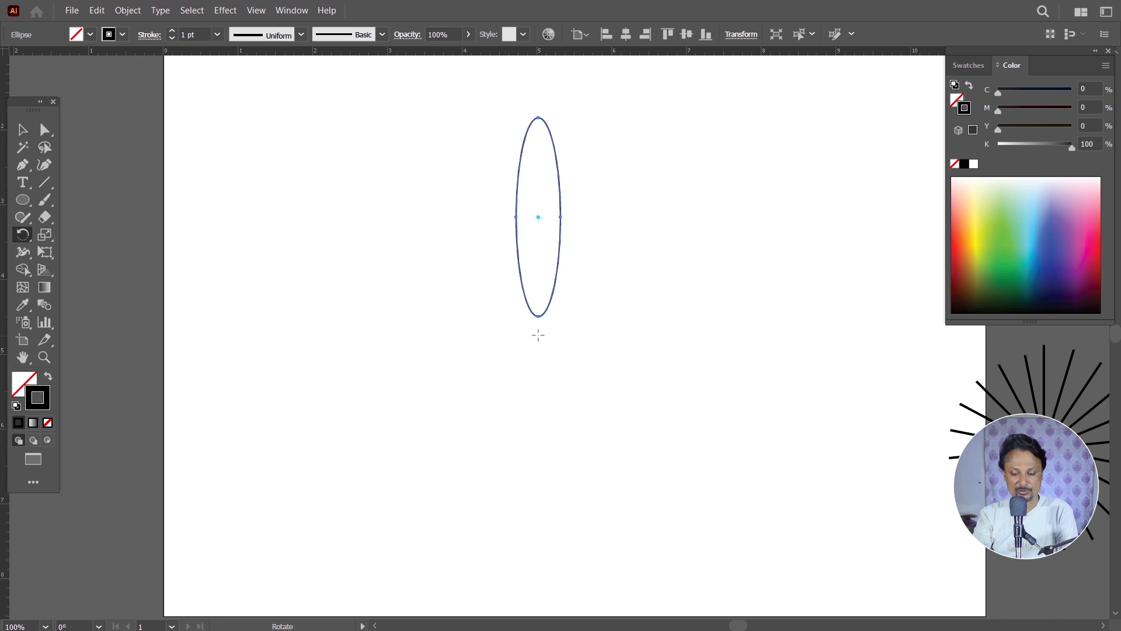
left_click(540, 335)
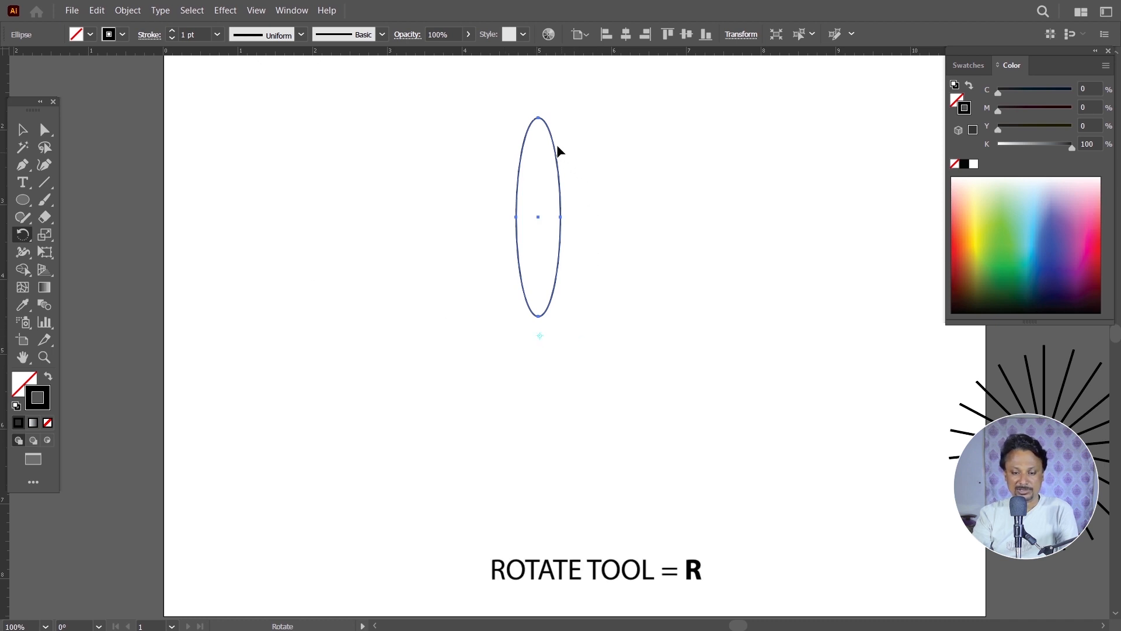
left_click_drag(554, 147, 538, 210)
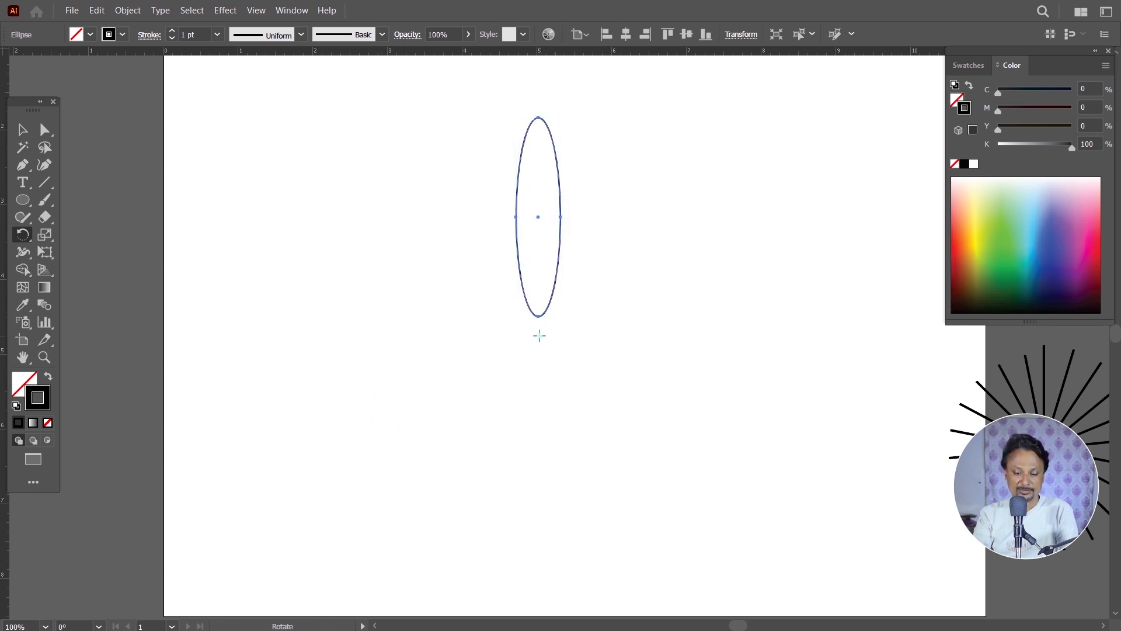
left_click_drag(555, 151, 606, 169)
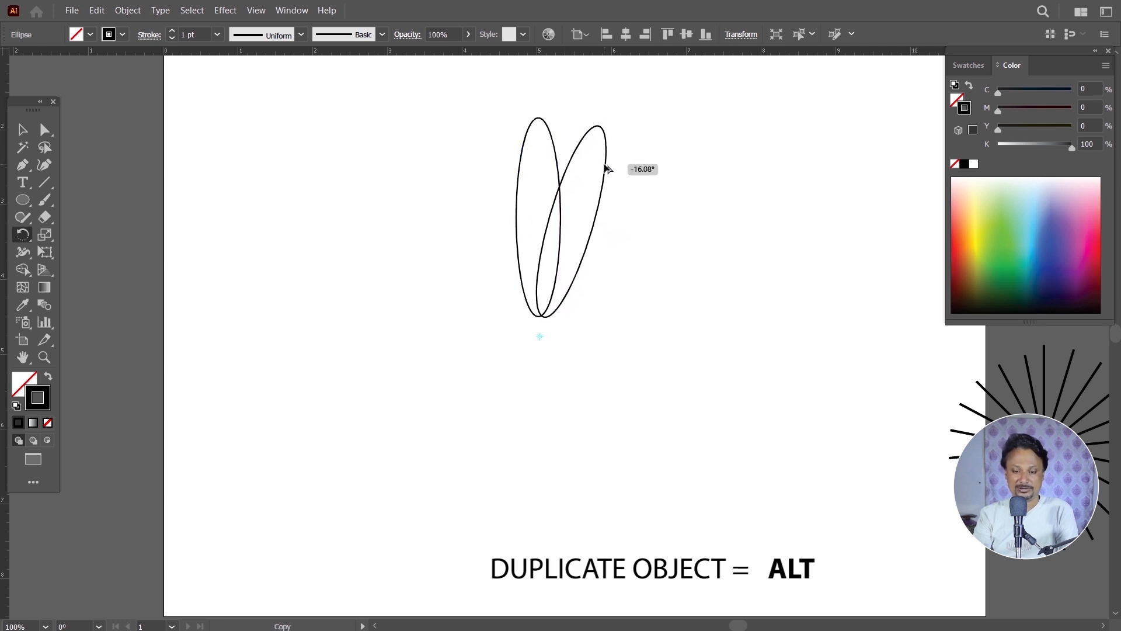
left_click_drag(606, 168, 607, 169)
Repeat the rotated ellipse copy 20 times to complete a full ring of flower petals
key("ctrl+d")
key("ctrl+d")
key("ctrl+d")
key("ctrl+d")
key("ctrl+d")
key("ctrl+d")
key("ctrl+d")
key("ctrl+d")
key("ctrl+d")
key("ctrl+d")
key("ctrl+d")
key("ctrl+d")
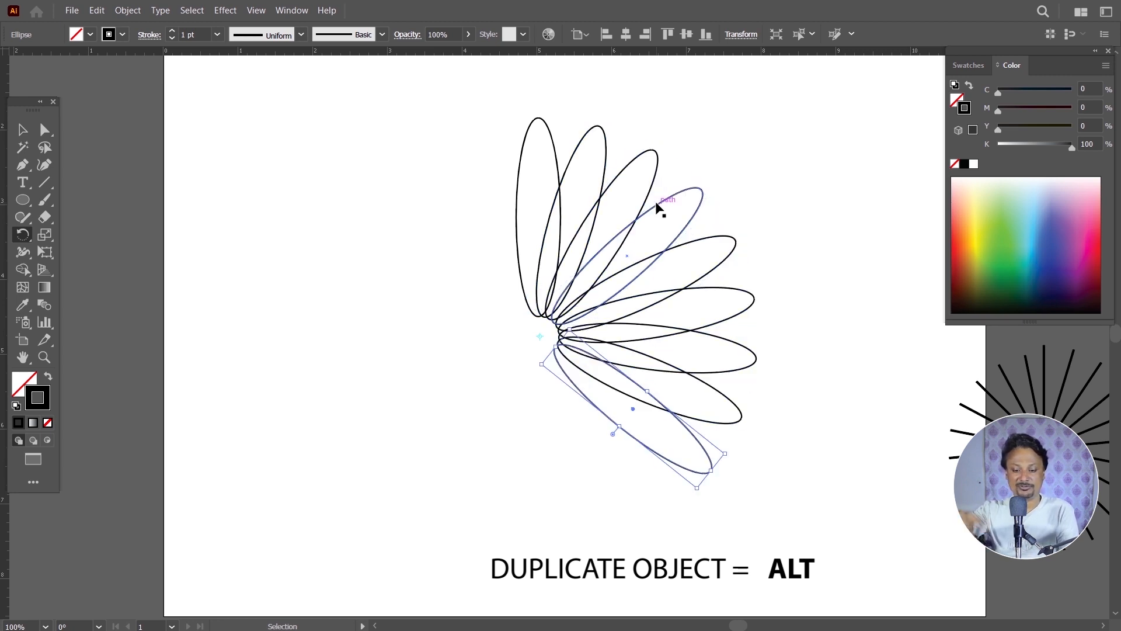
key("ctrl+d")
key("ctrl+d")
key("ctrl+d")
key("ctrl+d")
key("ctrl+d")
key("ctrl+d")
key("ctrl+d")
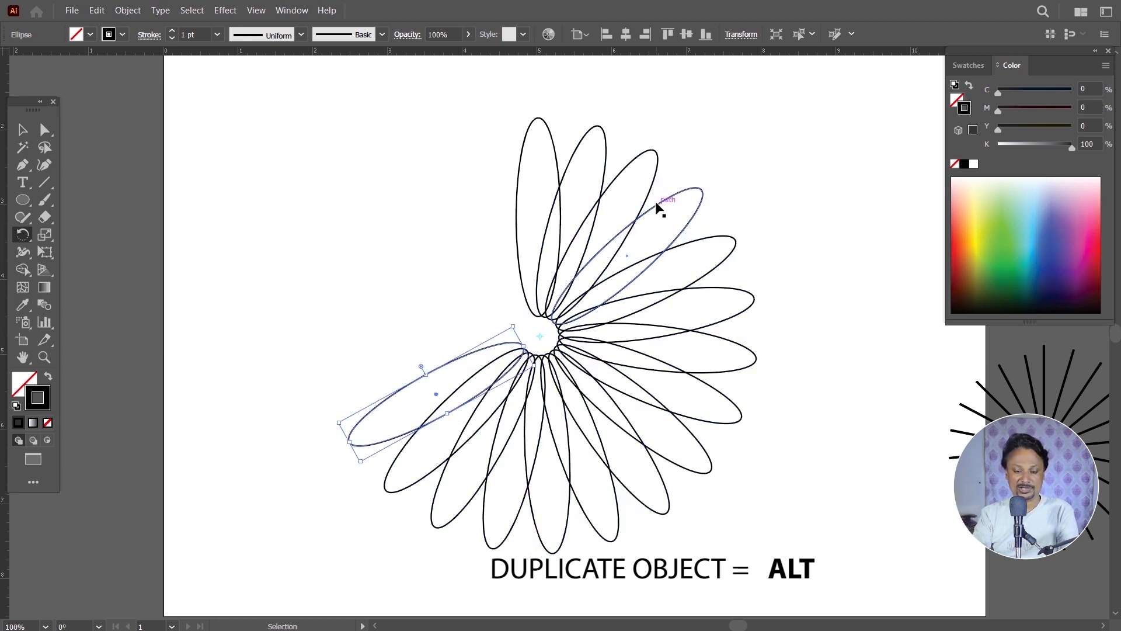
key("ctrl+d")
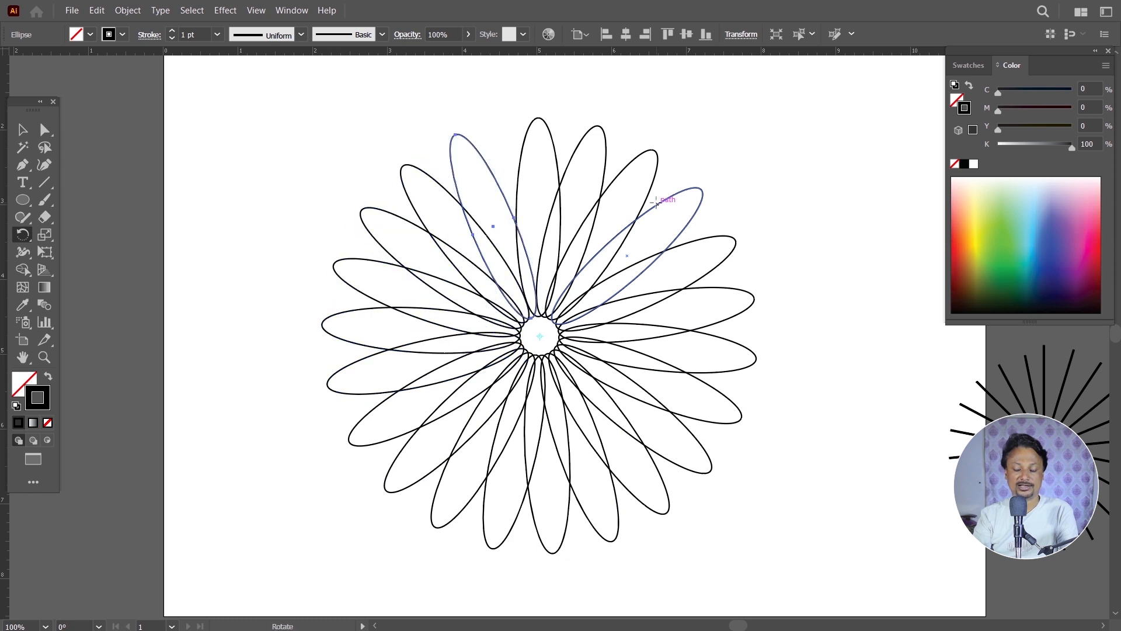
Select all the petal ellipses and group them into one flower object
key("v")
left_click(188, 153)
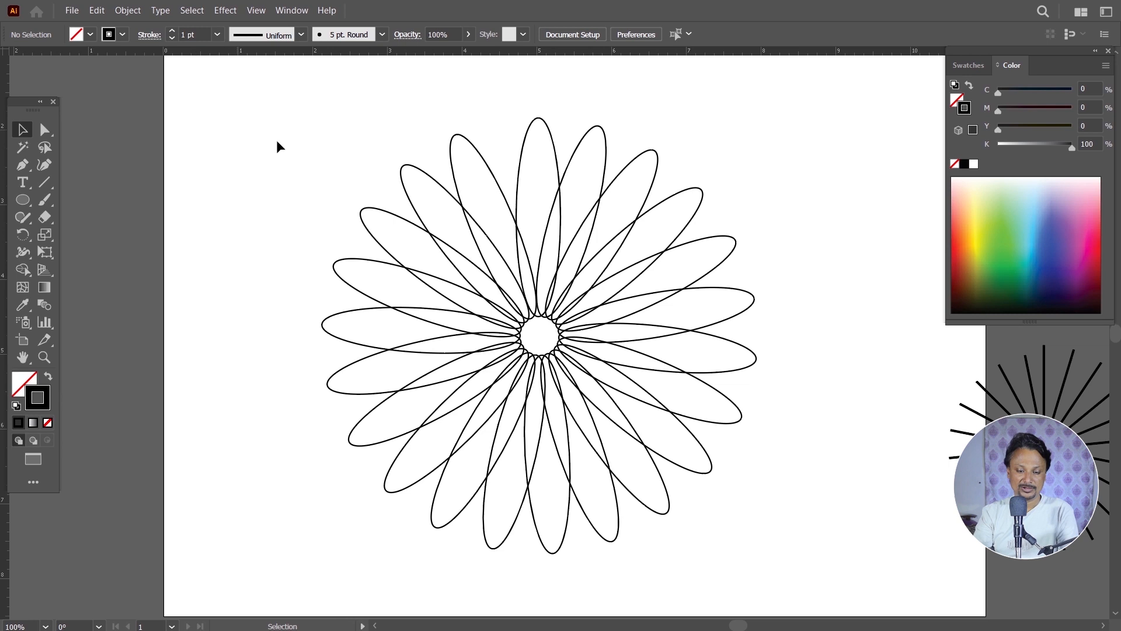
left_click_drag(332, 124, 734, 462)
right_click(593, 362)
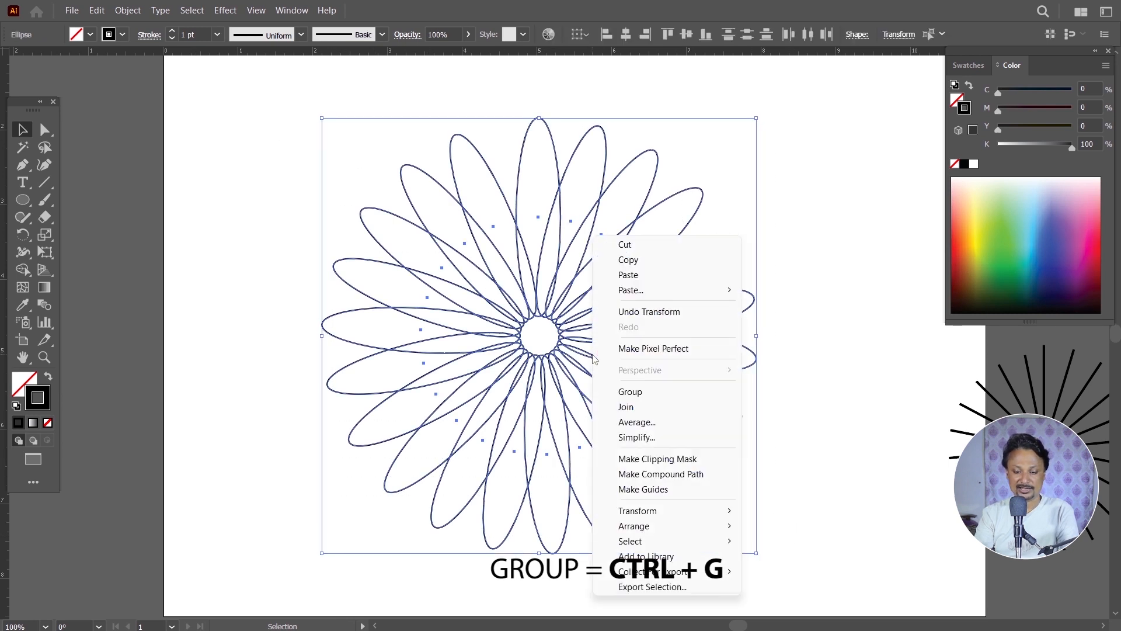
left_click(637, 392)
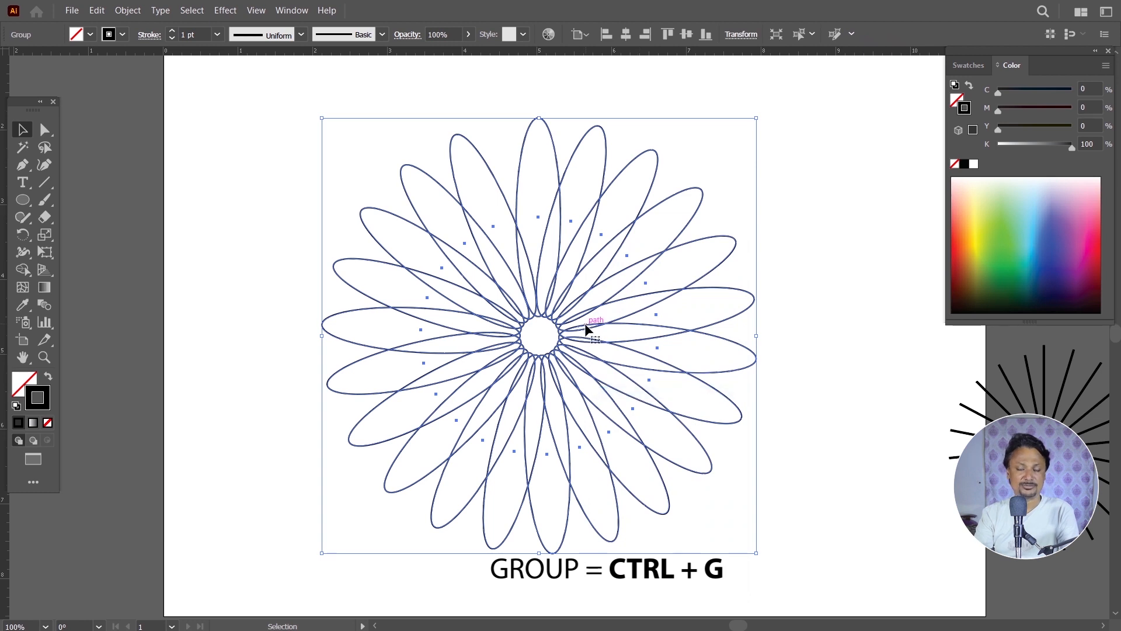
Scale the flower group down to about half its size and move it off the artboard's right side beside the starburst
left_click_drag(619, 328, 396, 337)
left_click_drag(580, 127, 409, 354)
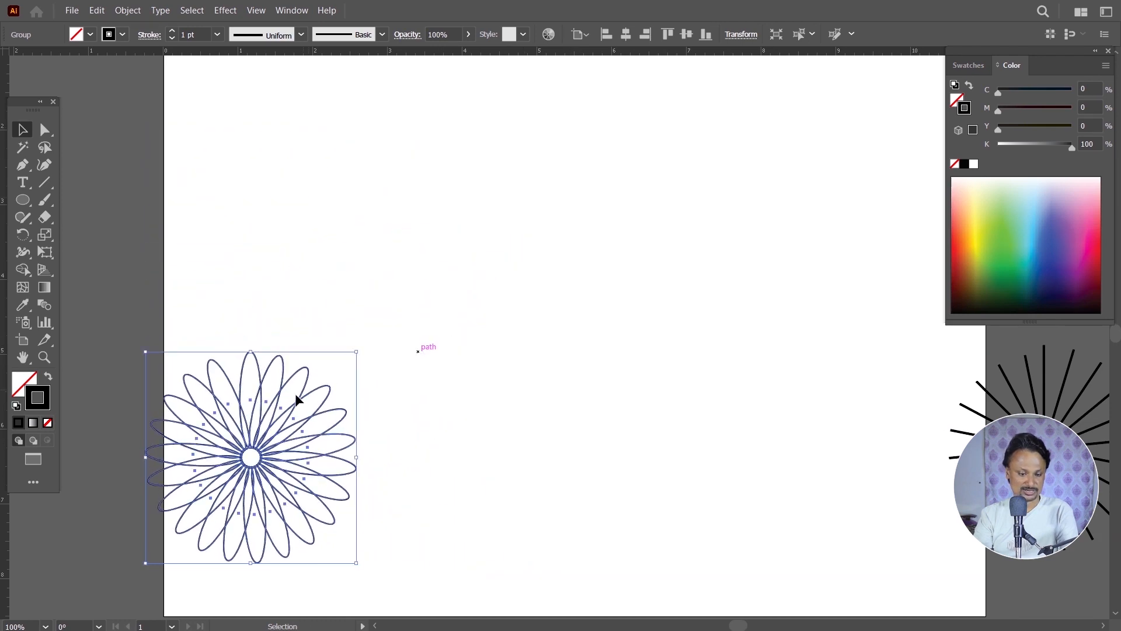
left_click_drag(286, 413, 1120, 359)
key("space")
left_click_drag(996, 360, 543, 374)
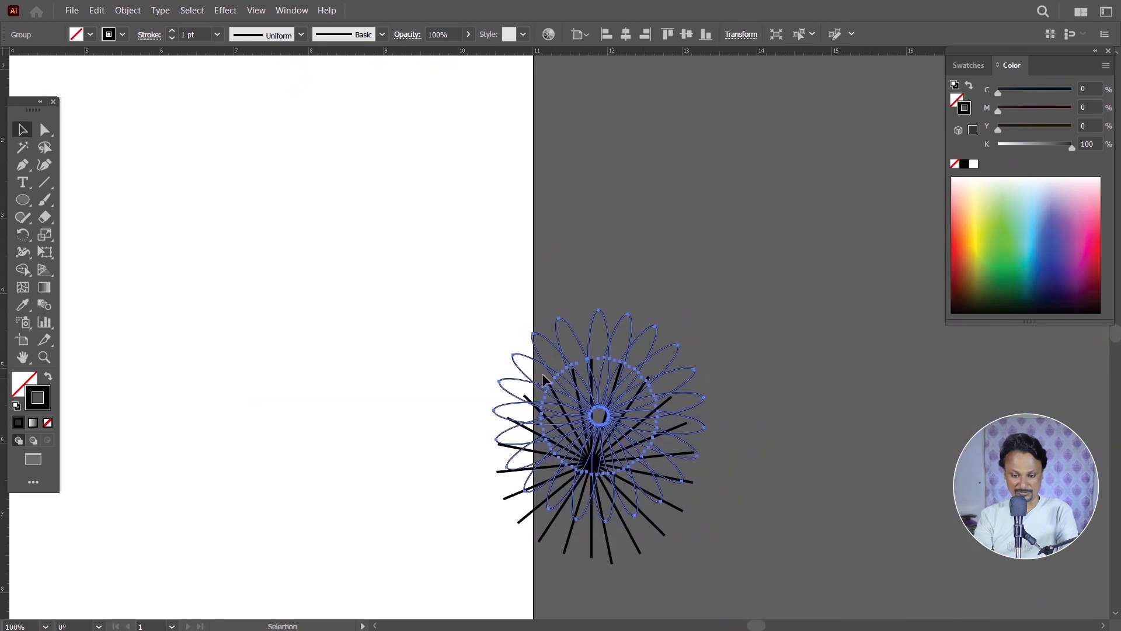
Move the flower group up off the artboard and the line starburst farther away from the artboard's right edge to free the canvas
left_click_drag(618, 342, 705, 140)
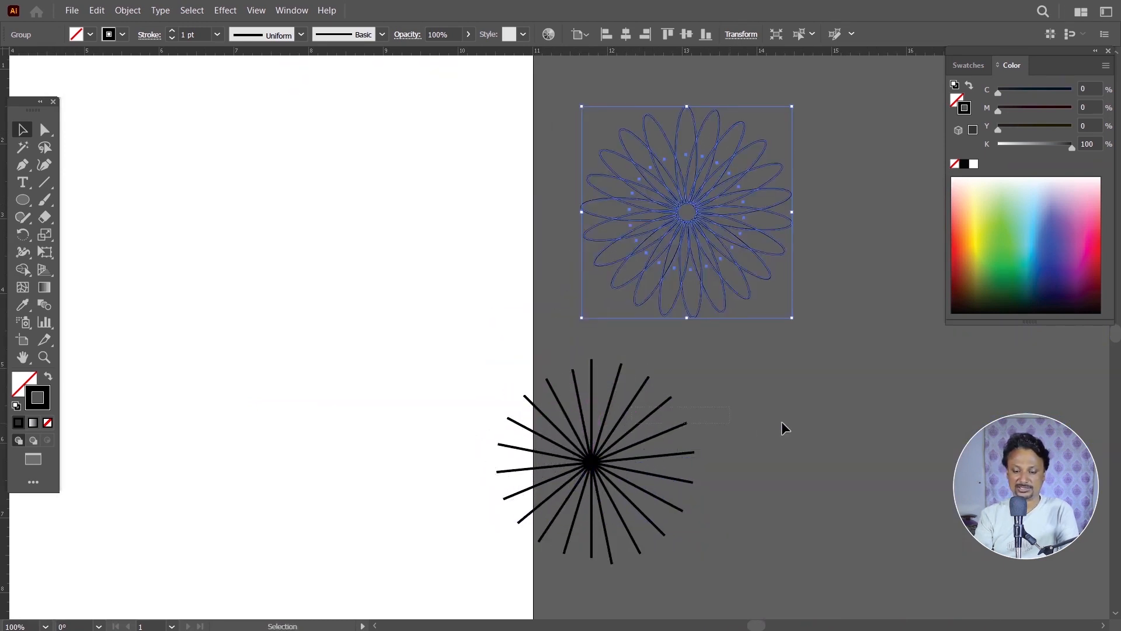
left_click(643, 456)
left_click_drag(592, 461, 782, 445)
scroll(768, 370, "left", 6)
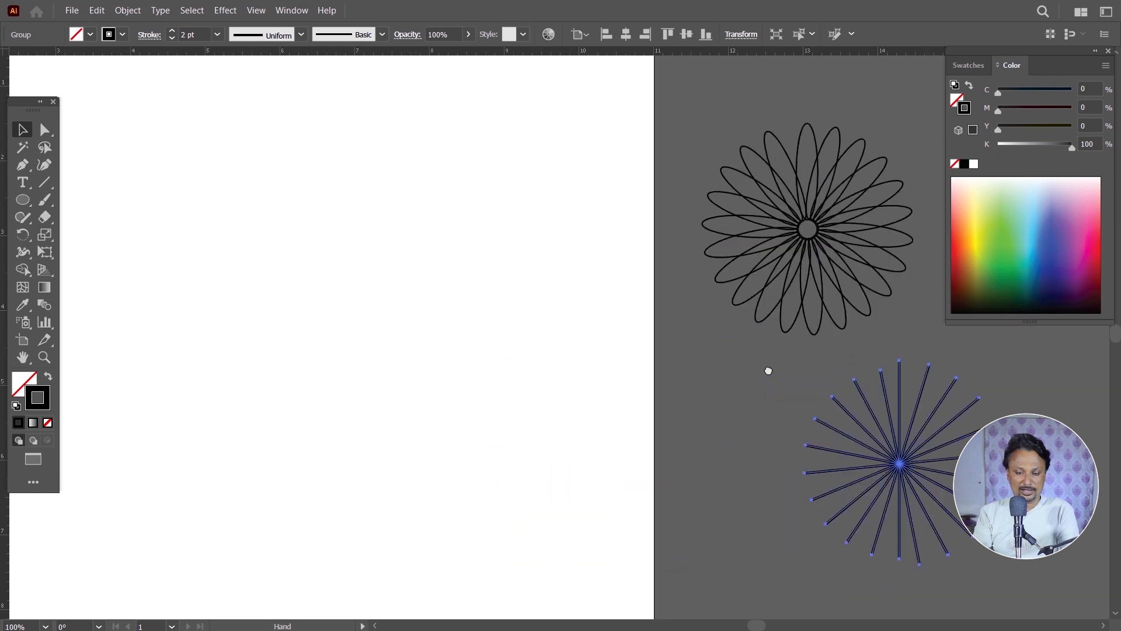
Draw a narrow vertical ellipse about 0.6 by 2.4 in on the artboard's upper half, set its stroke to 1 pt and shift it slightly right
left_click(28, 203)
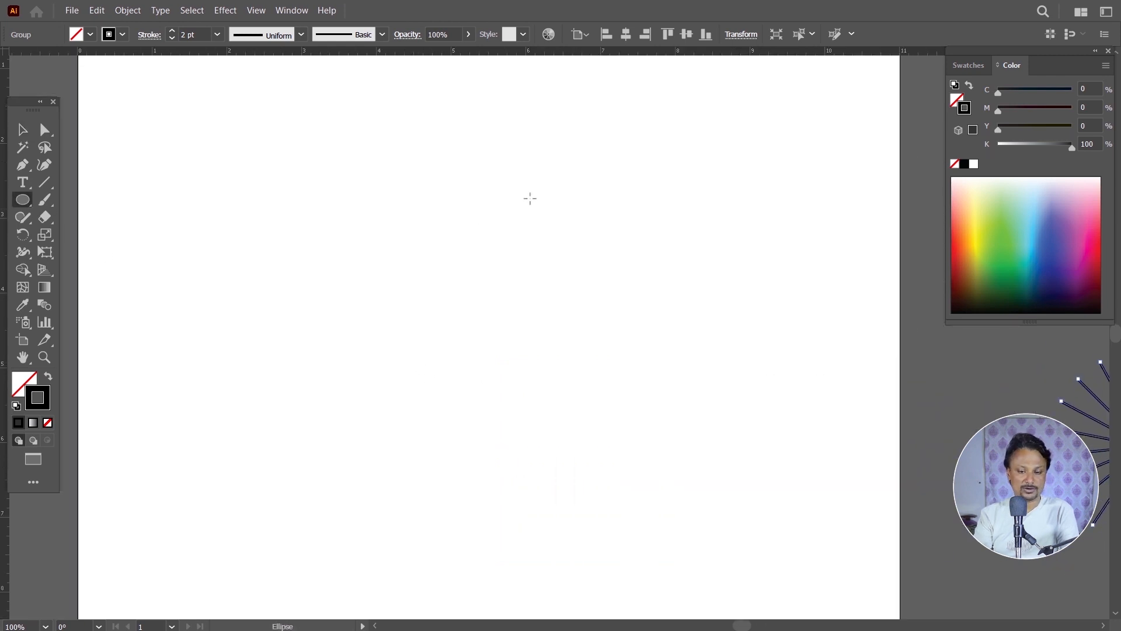
left_click_drag(381, 130, 429, 308)
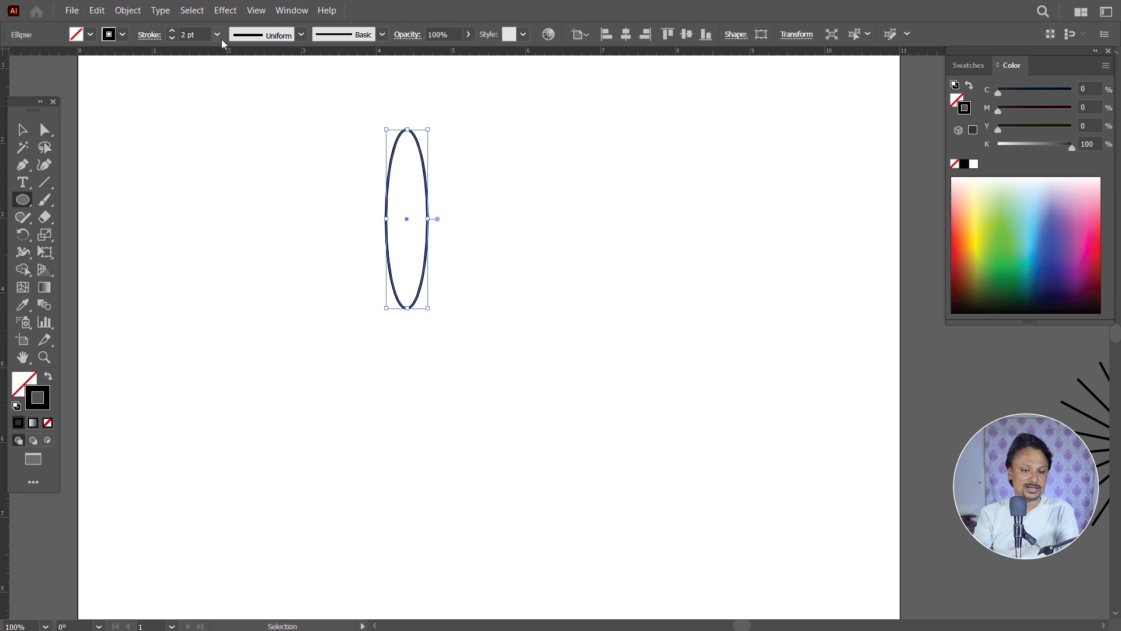
left_click(218, 35)
left_click(236, 98)
left_click(28, 133)
left_click_drag(425, 196, 467, 202)
Fill the ellipse with the dark blue swatch and remove its stroke
left_click(965, 66)
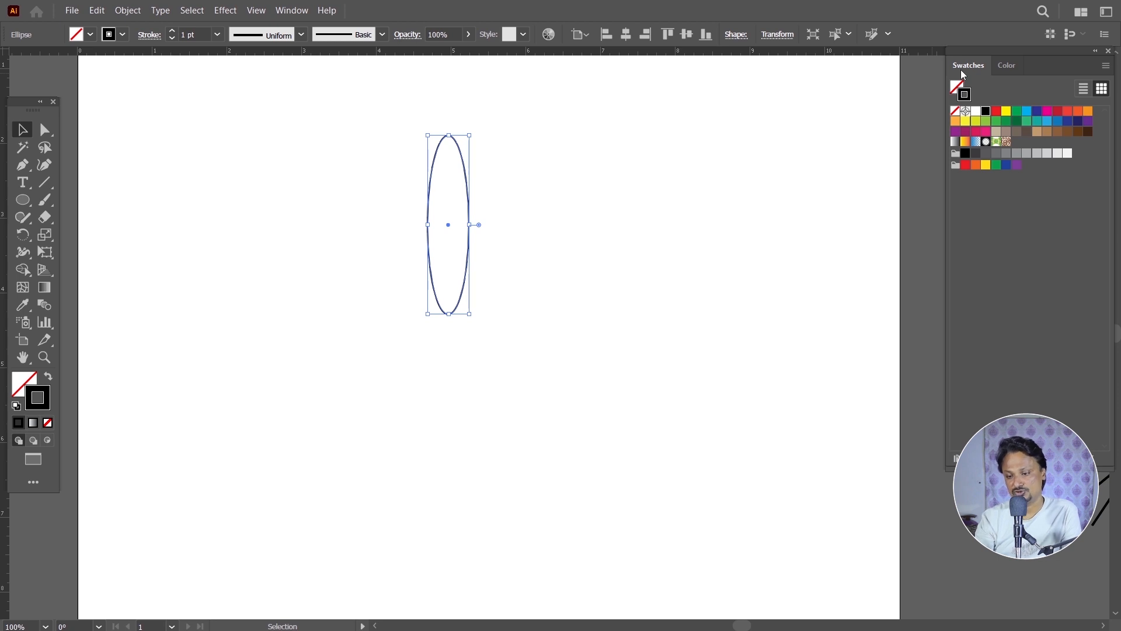
left_click(952, 84)
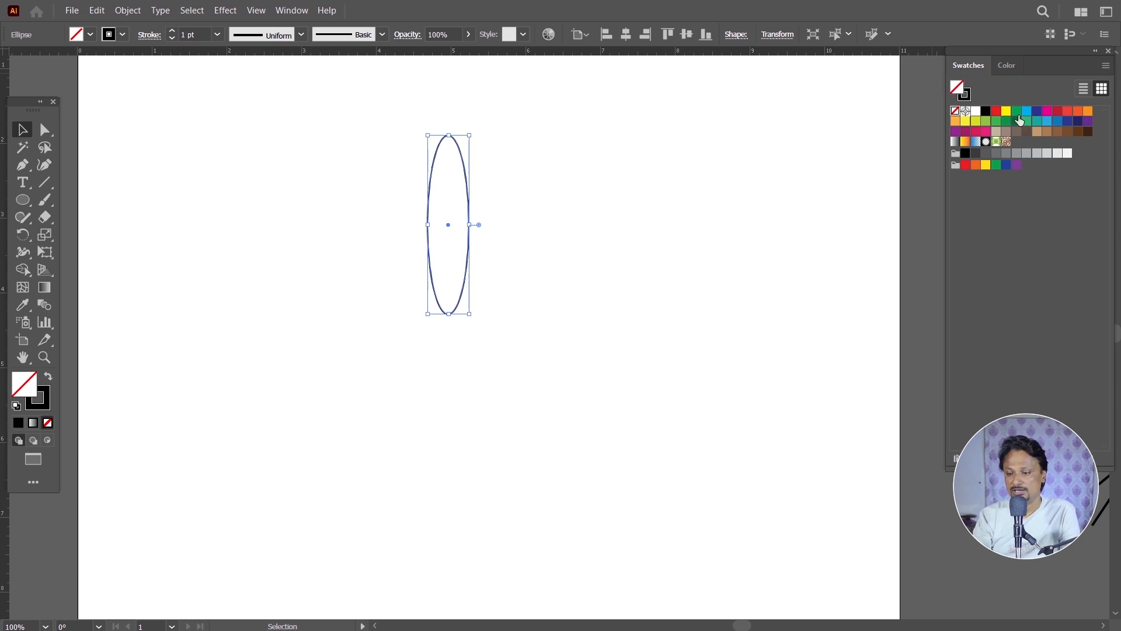
left_click(1038, 113)
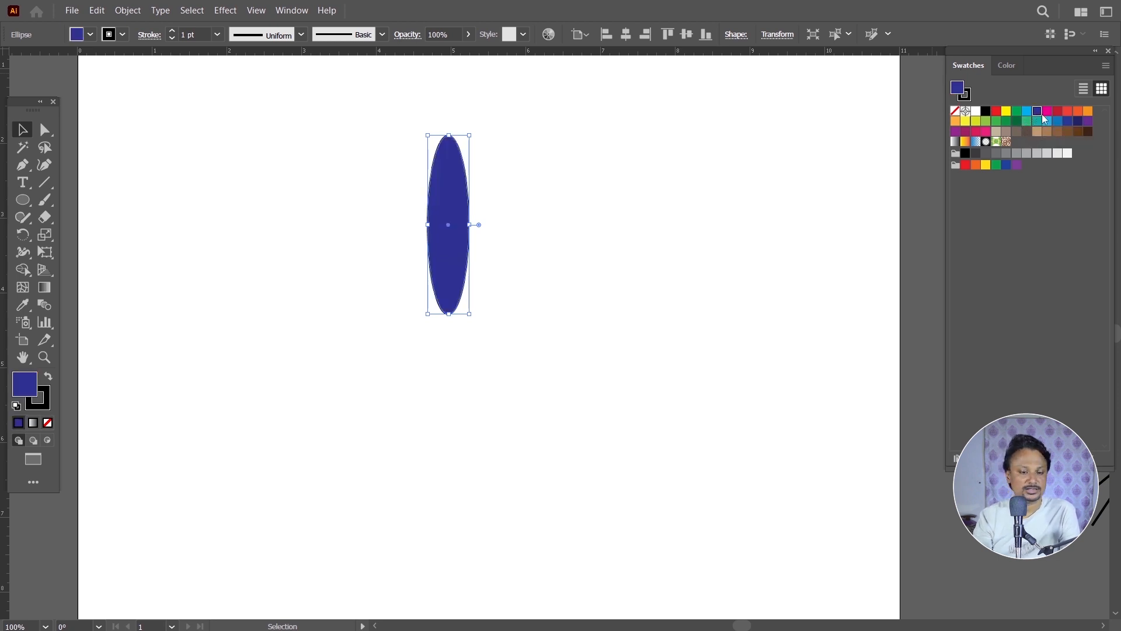
left_click(966, 95)
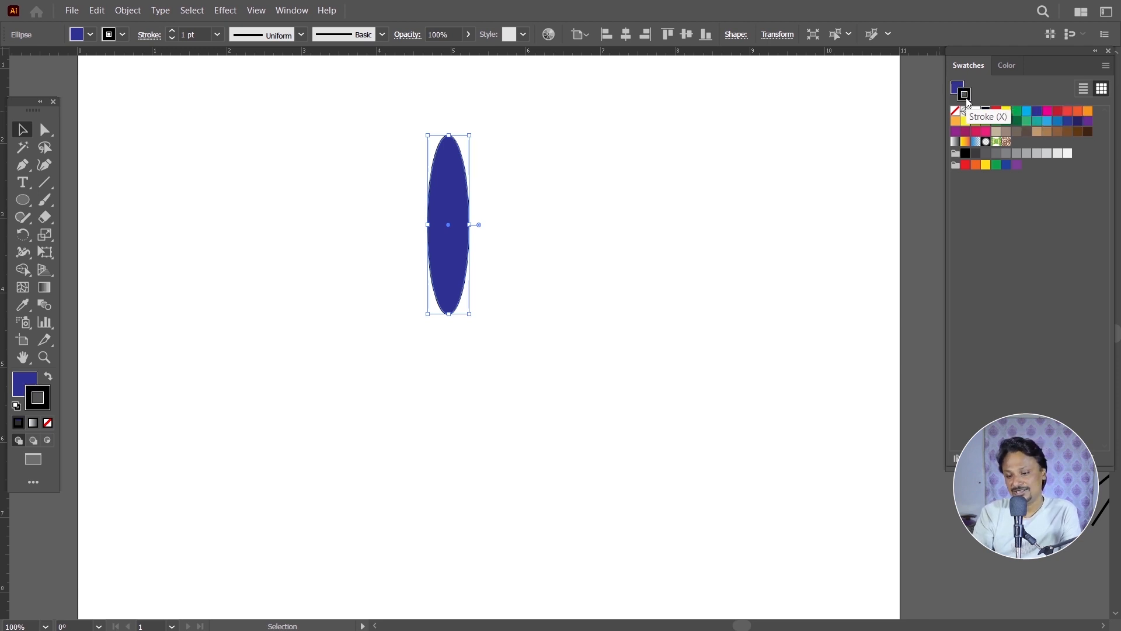
left_click(956, 111)
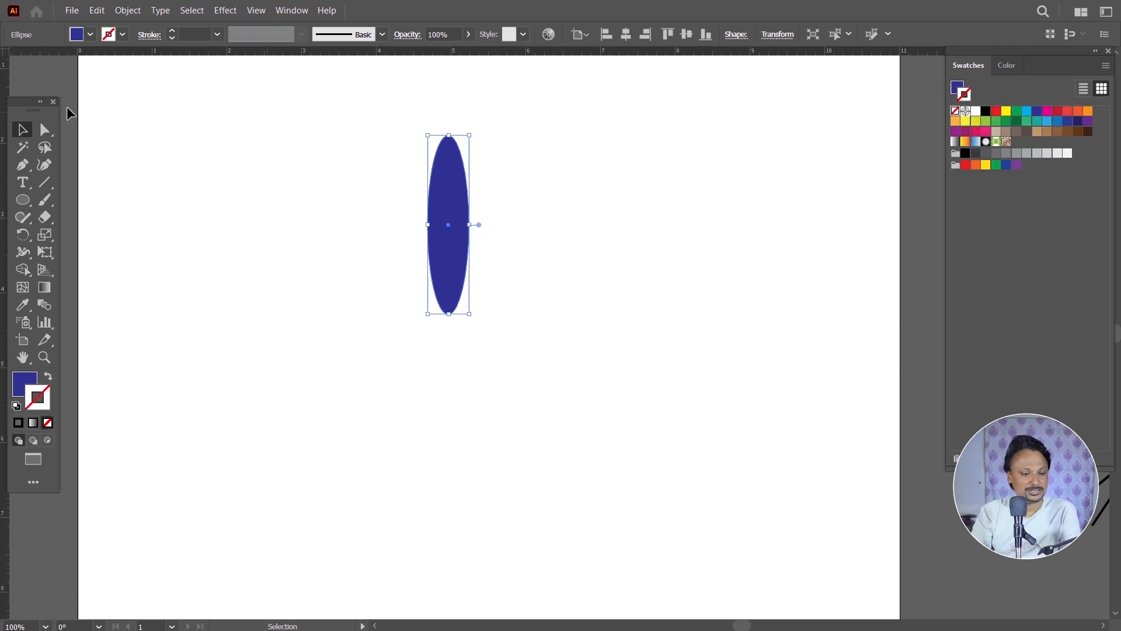
Resize the blue ellipse to about 0.75 by 2.7 in and move it slightly up
left_click_drag(453, 315, 458, 334)
left_click_drag(465, 251, 466, 249)
left_click_drag(480, 220, 494, 220)
Try rotating a copy of the ellipse by about 45° around its lower anchor point and undo it
left_click(23, 235)
left_click(65, 235)
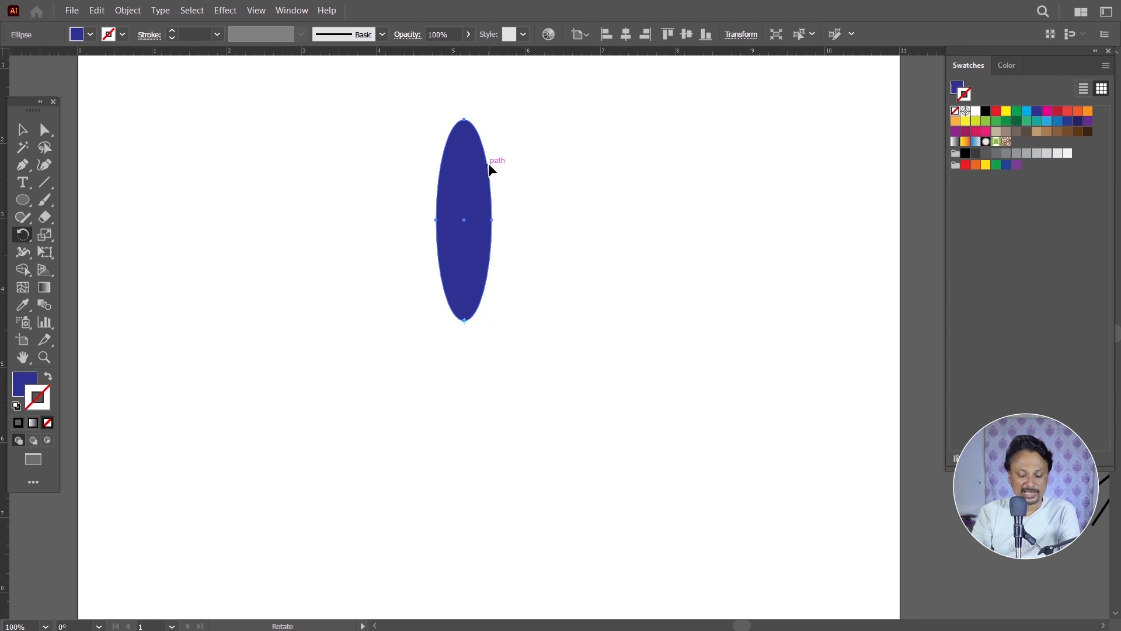
left_click_drag(492, 168, 578, 184)
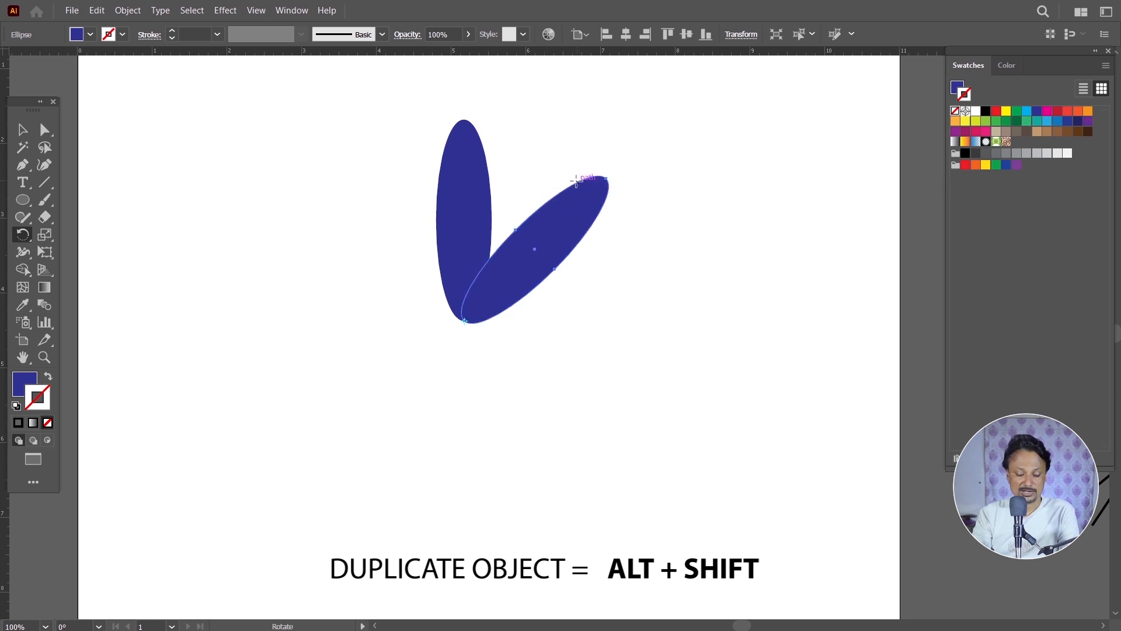
key("ctrl+z")
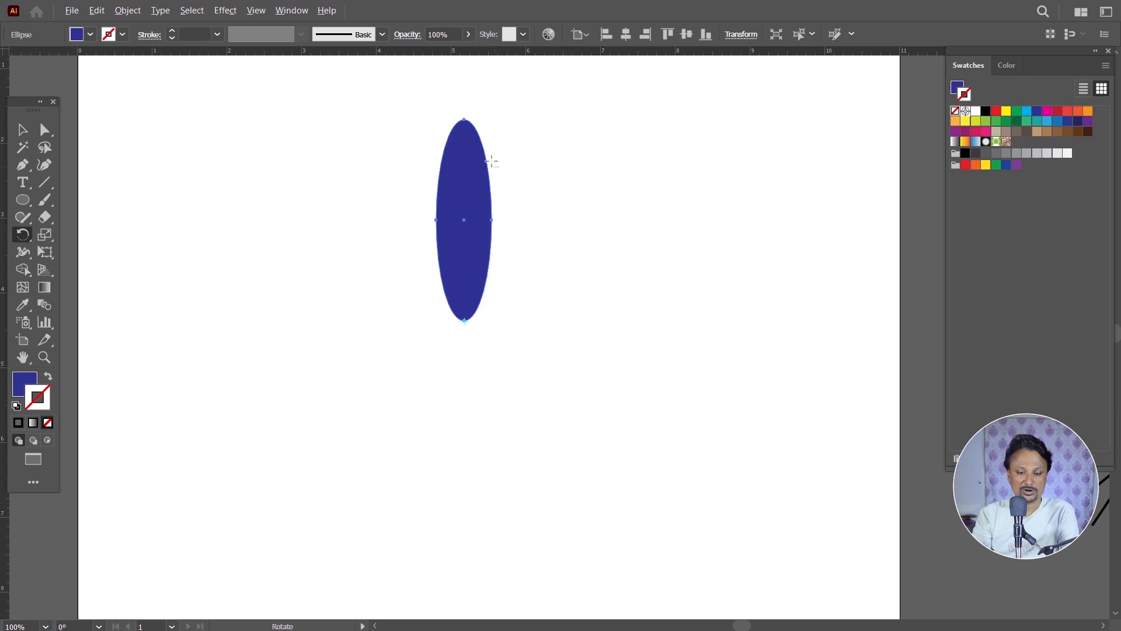
left_click(465, 319)
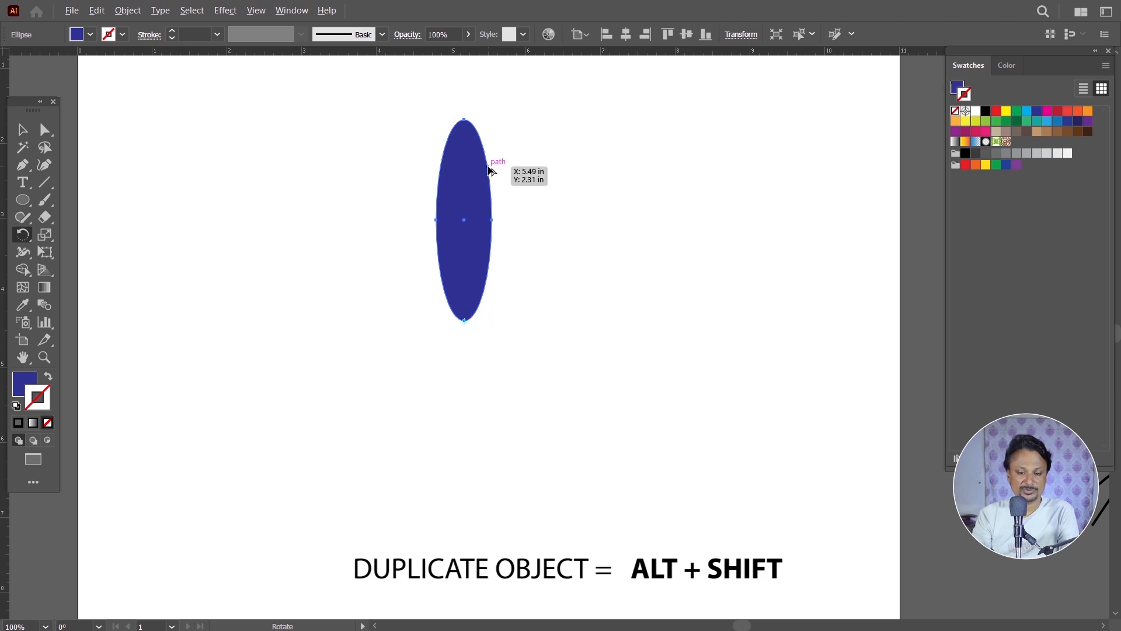
left_click_drag(490, 170, 571, 193)
key("ctrl+z")
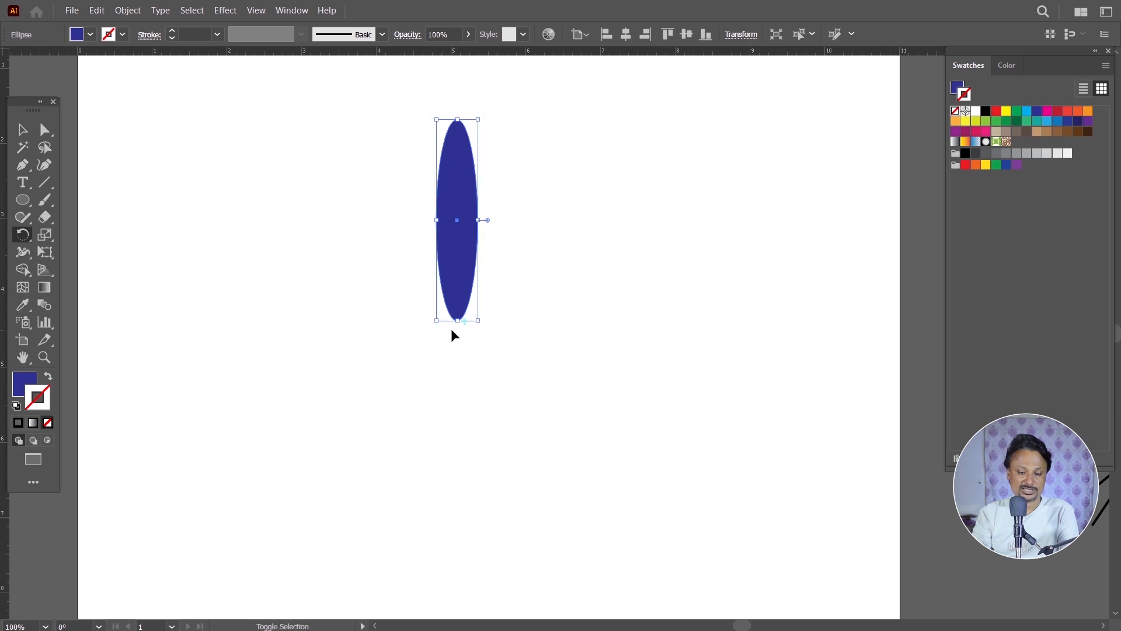
Rotate a copy of the blue ellipse 45° clockwise around its lower anchor point
left_click_drag(17, 239, 80, 240)
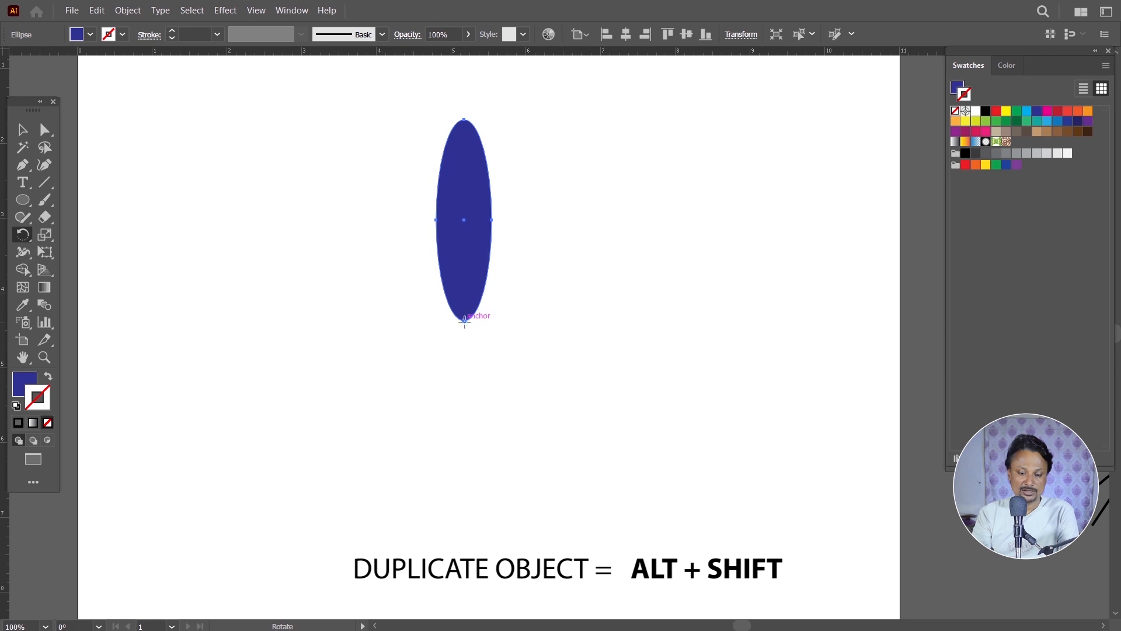
left_click(465, 319)
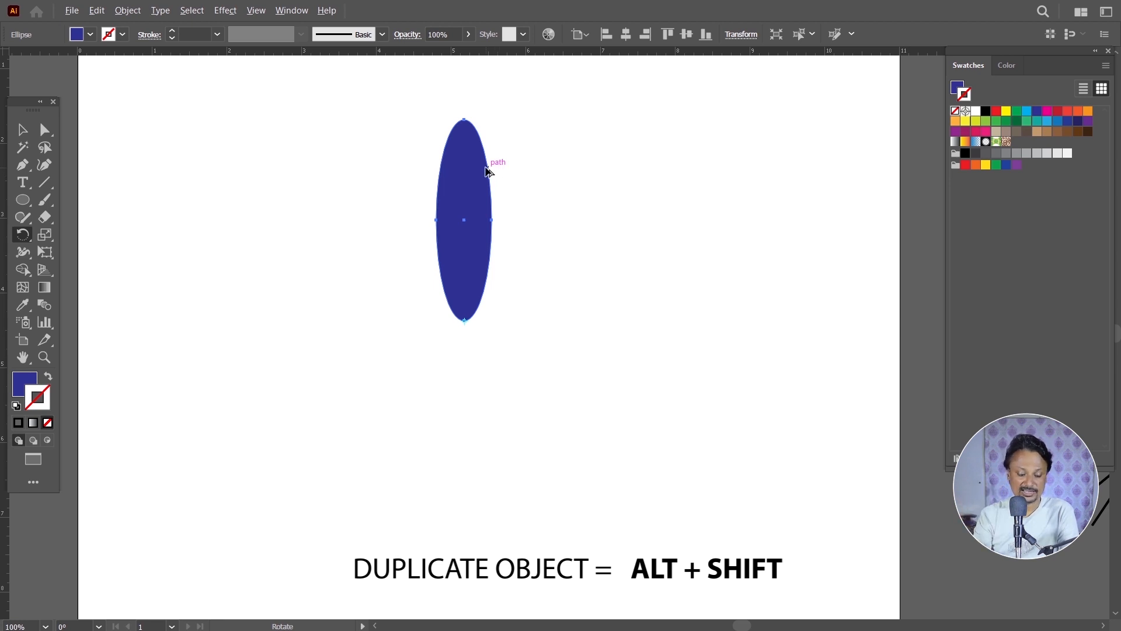
left_click_drag(488, 171, 592, 165)
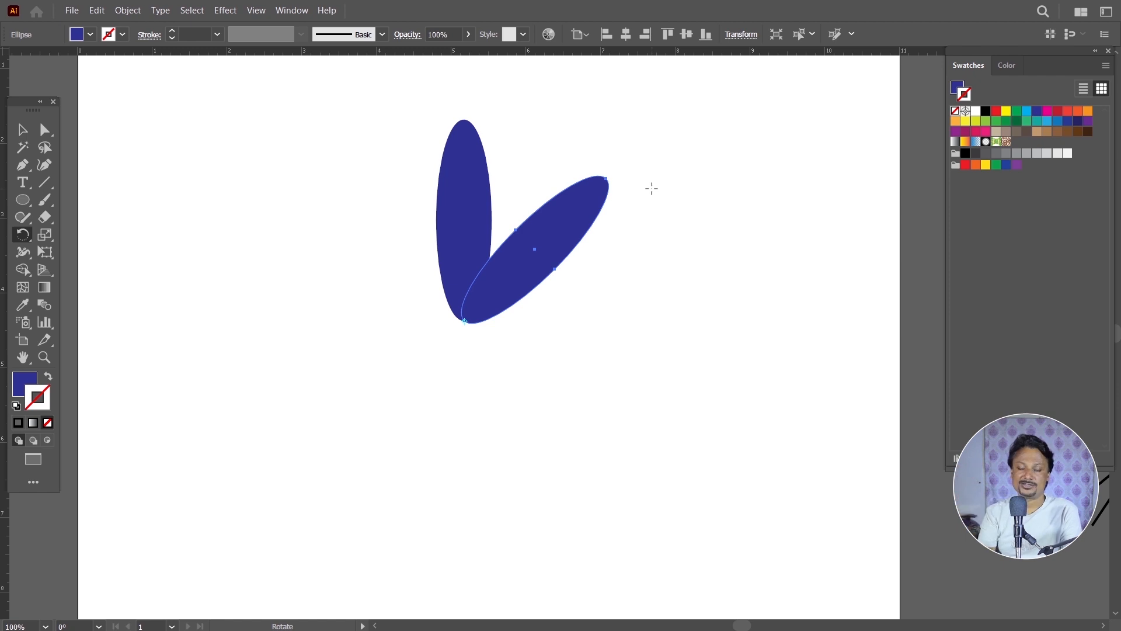
Repeat the rotated ellipse copy six more times to complete an eight-petal flower
key("ctrl")
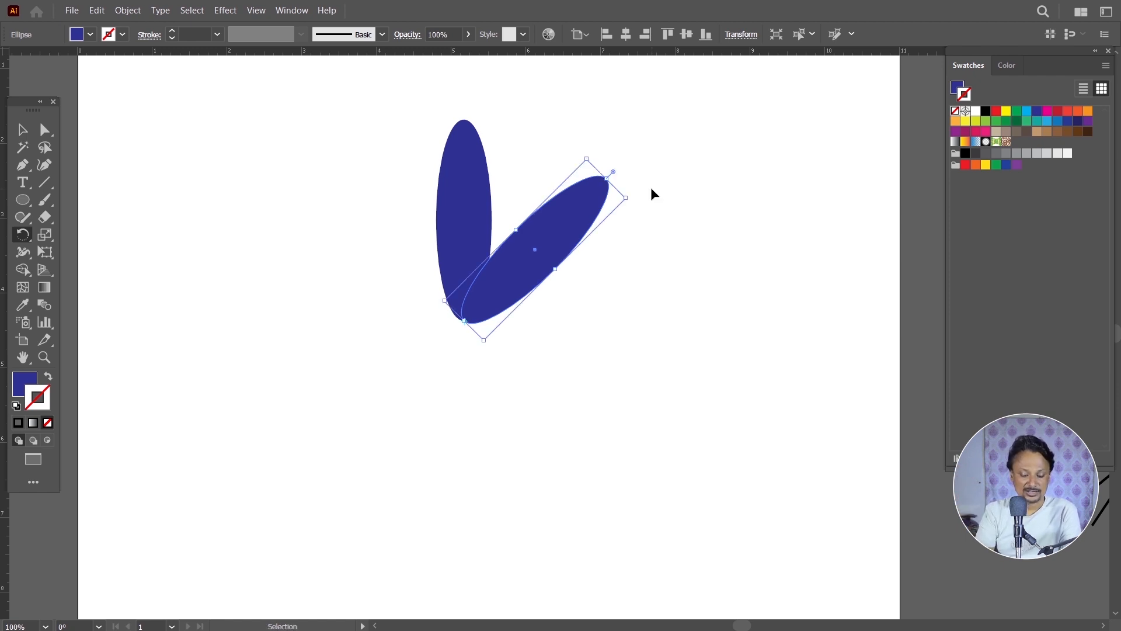
key("ctrl+d")
key("ctrl+d")
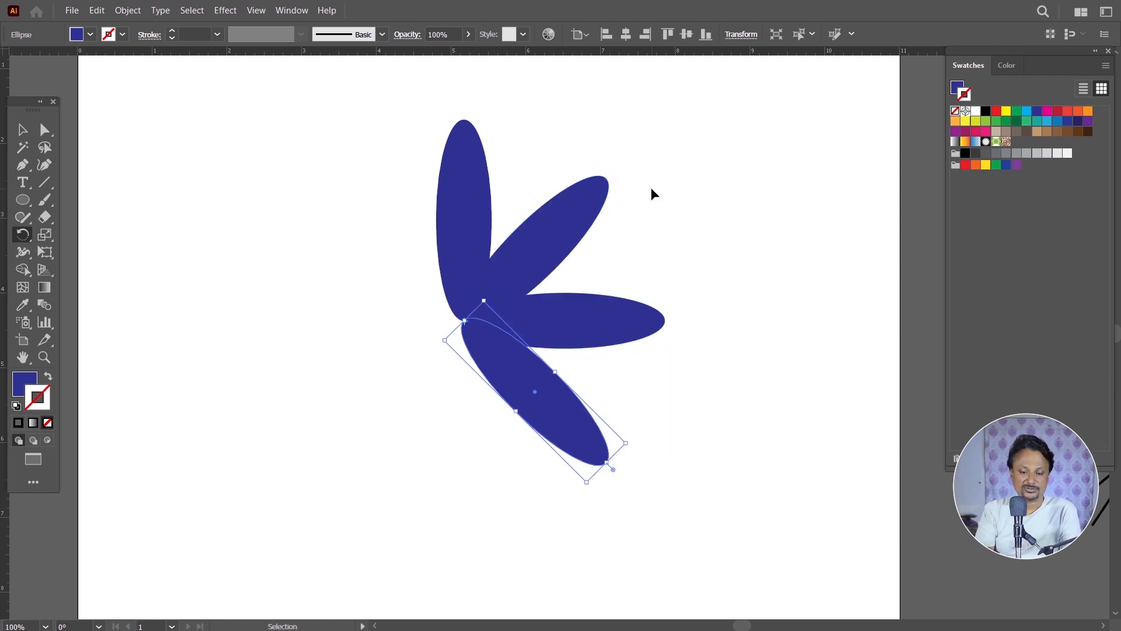
key("ctrl+d")
key("ctrl+d")
key("ctrl+d")
key("ctrl+d")
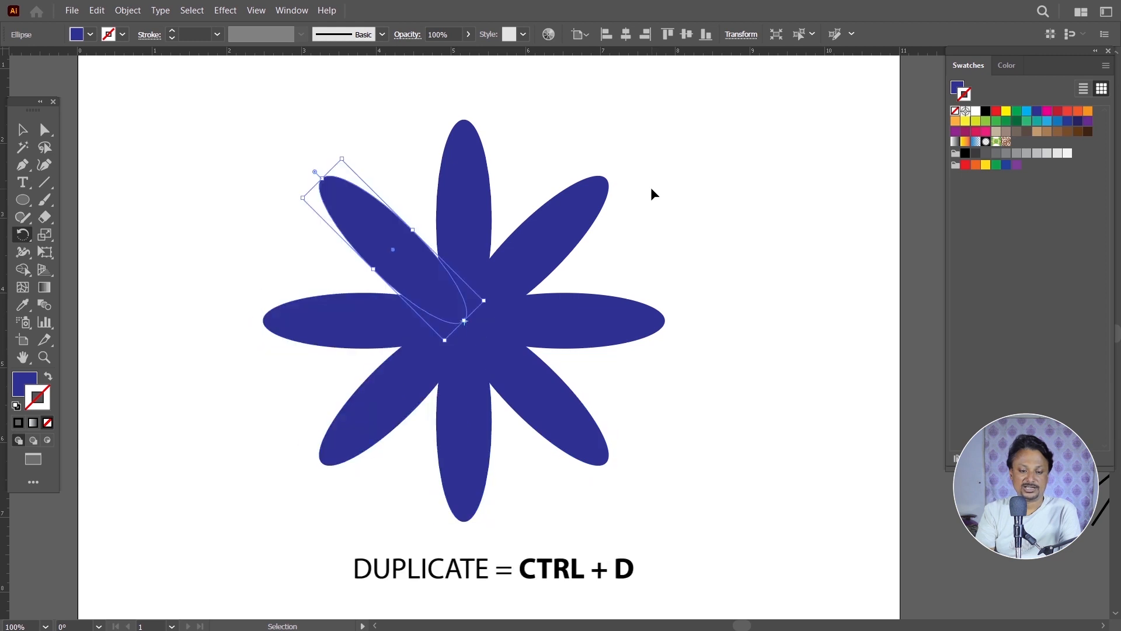
left_click(160, 135)
left_click_drag(163, 136, 320, 231)
key("ctrl+z")
Fill the flower's top petal with dark green, leaving it without a stroke
left_click(22, 130)
left_click(122, 137)
left_click(469, 202)
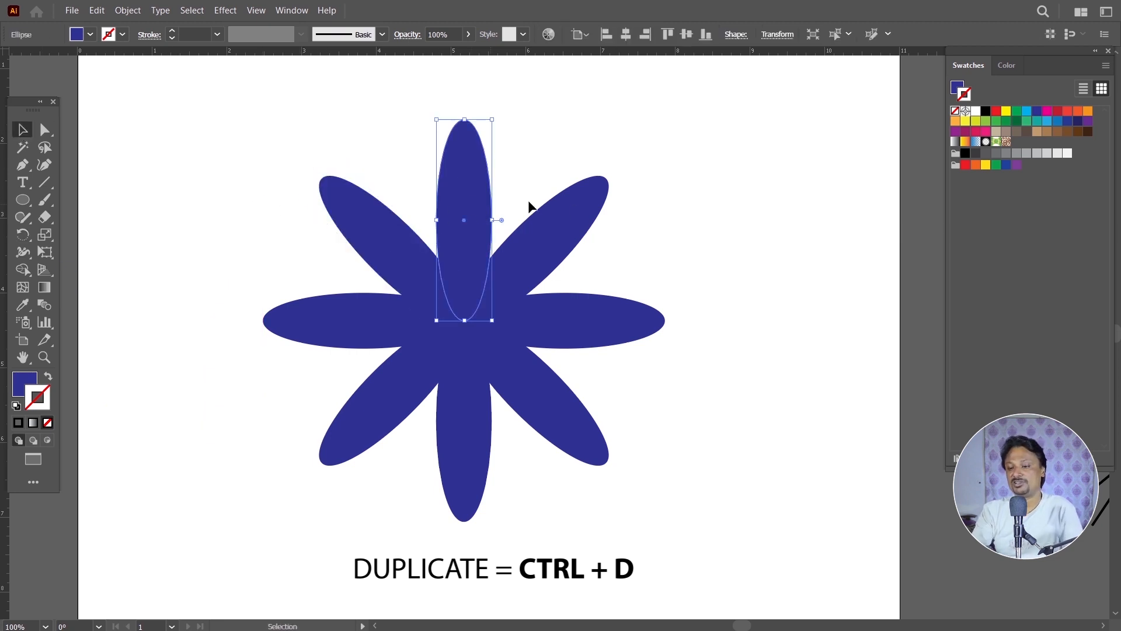
left_click(1020, 121, "shift")
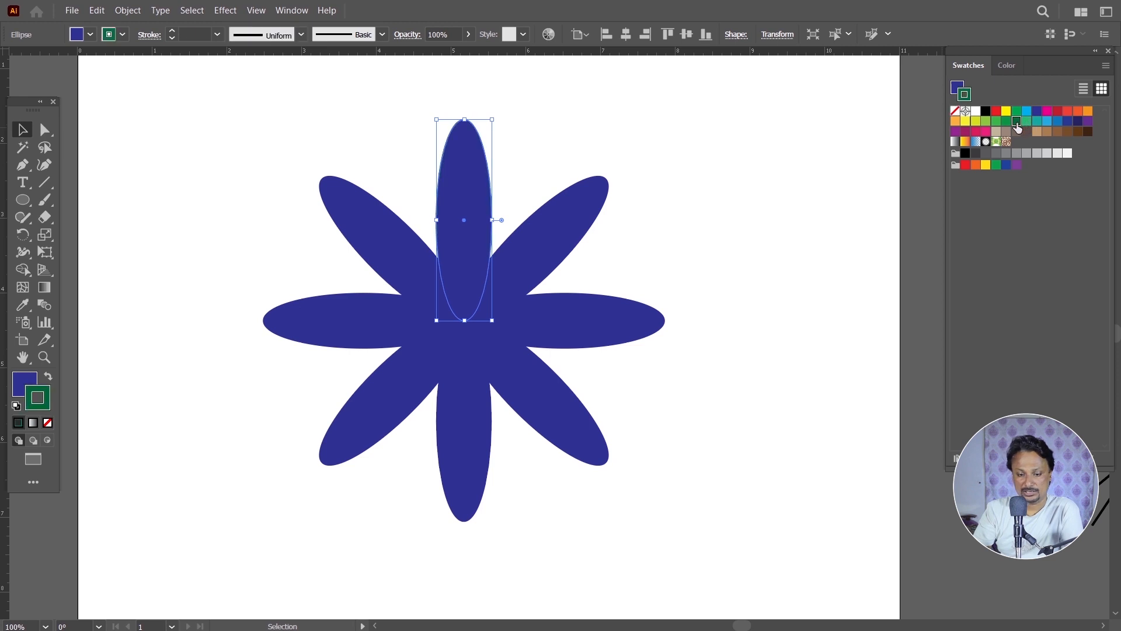
key("ctrl+z")
left_click(957, 88)
left_click(1017, 121)
Fill the flower's upper-right petal with medium blue and its right petal with red
left_click(711, 125)
left_click(592, 215)
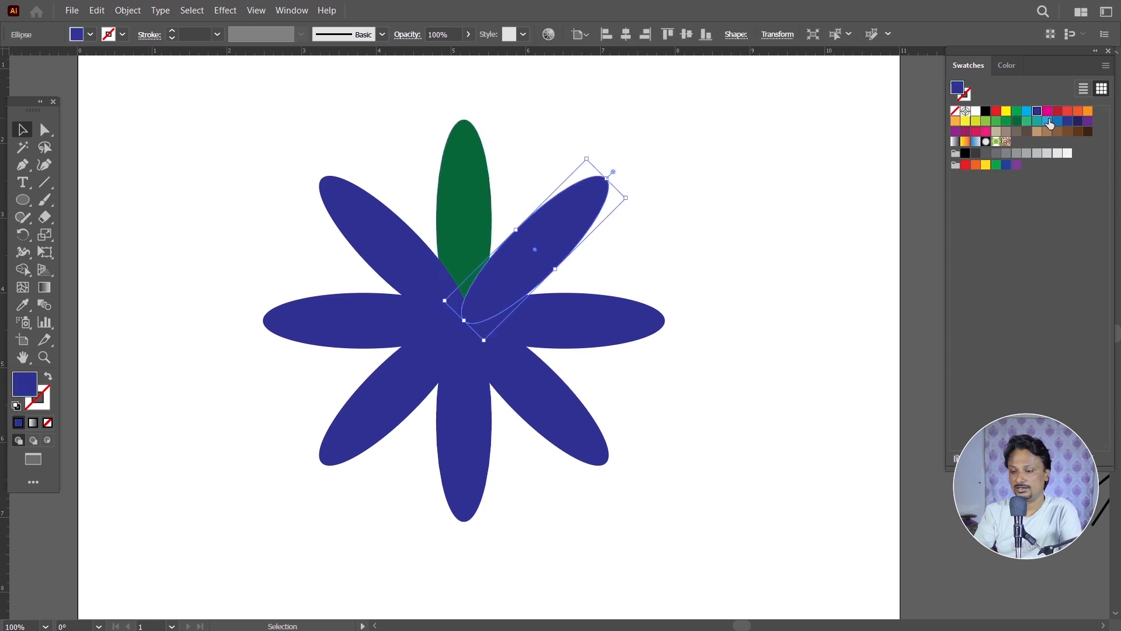
left_click(1058, 120)
left_click(723, 149)
left_click(659, 313)
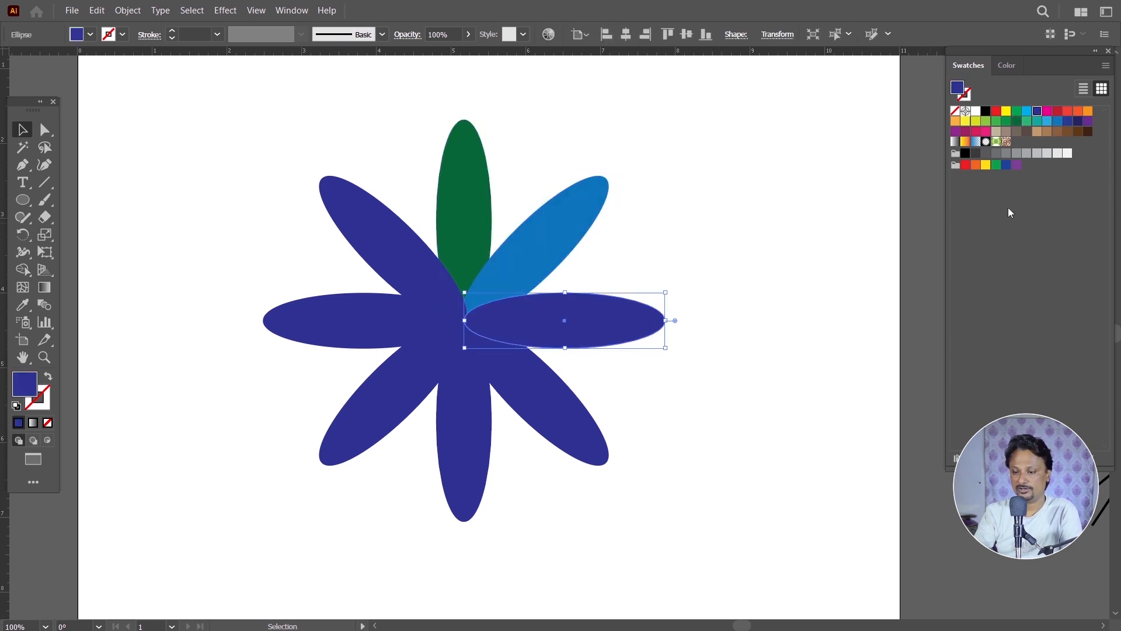
left_click(997, 116)
Fill the flower's lower-right petal with dark brown and its bottom petal with orange
left_click(657, 361)
left_click(605, 427)
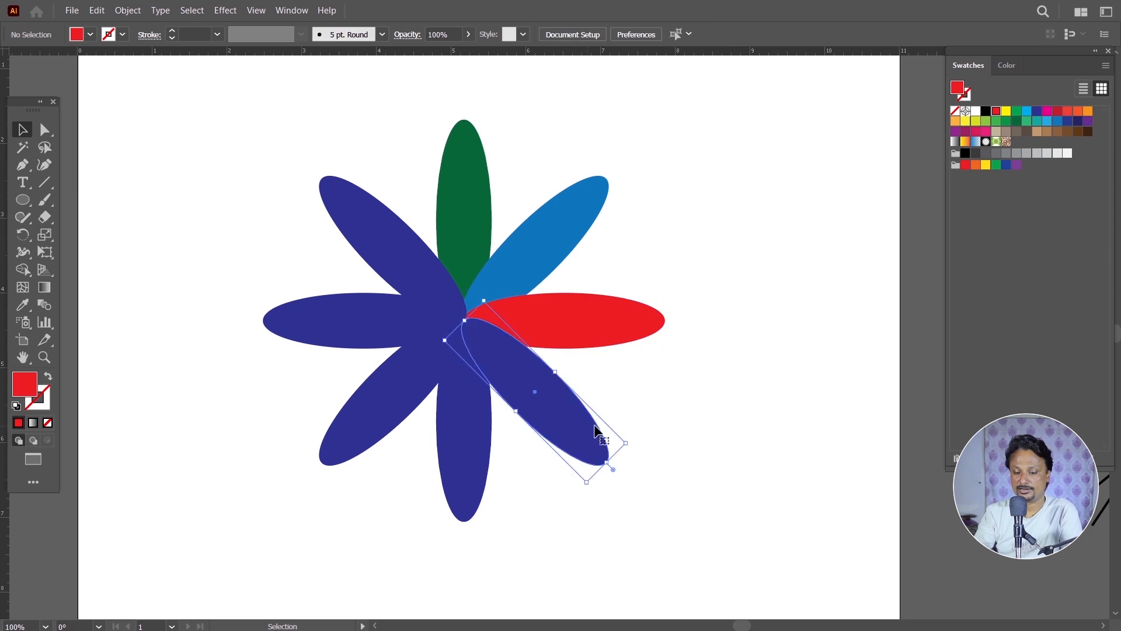
left_click(1078, 130)
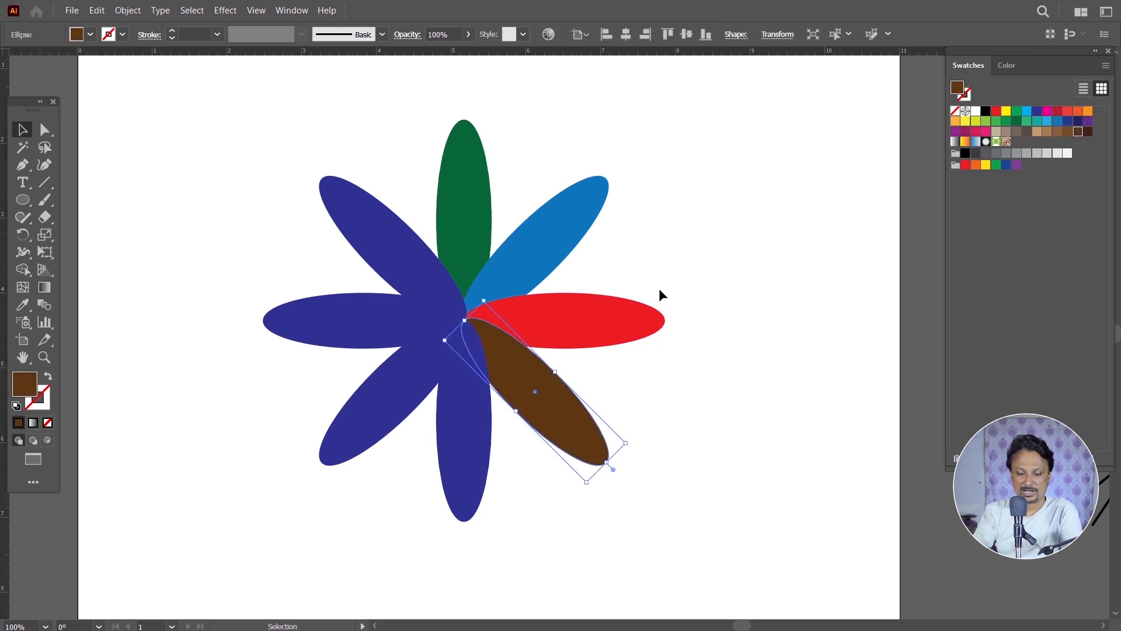
left_click(465, 447)
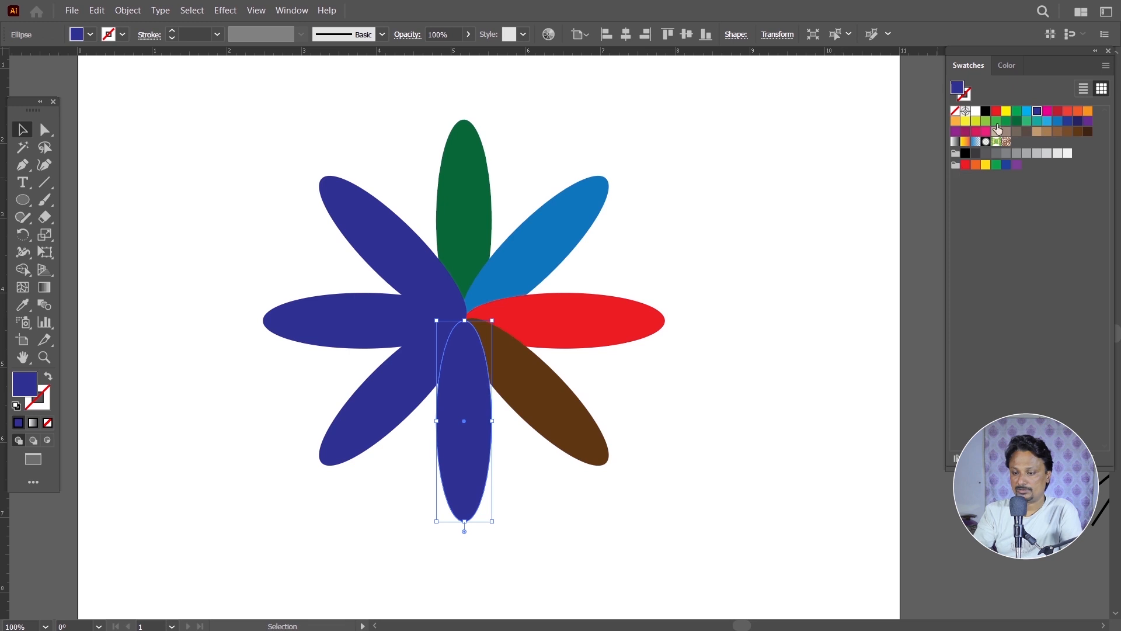
left_click(1089, 114)
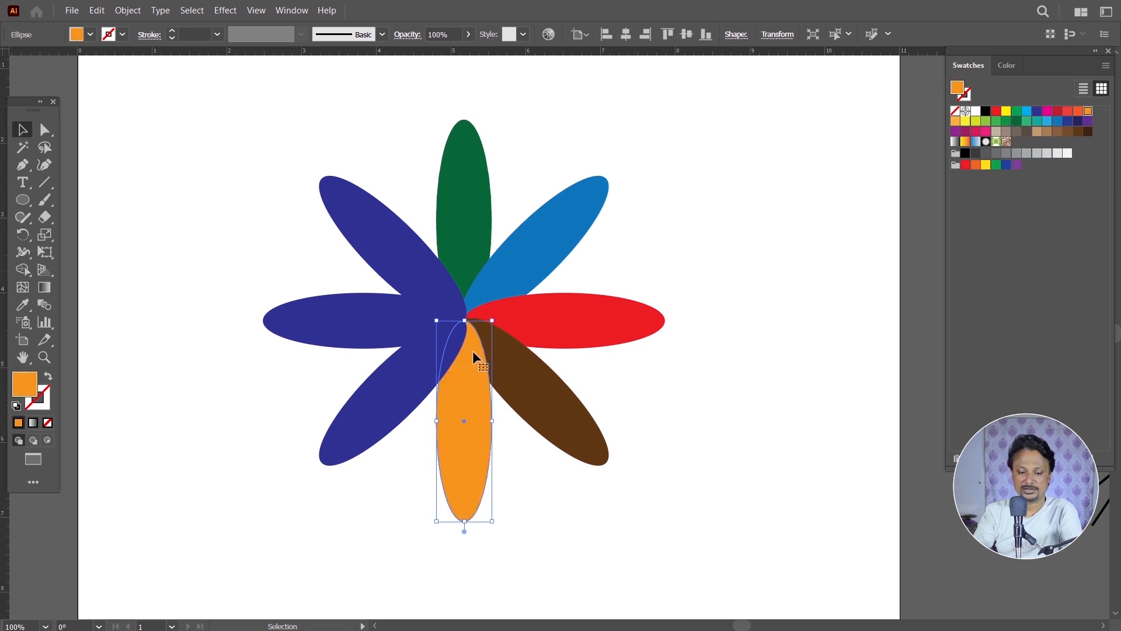
Fill the flower's lower-left petal with light blue and its left petal with yellow
left_click(378, 405)
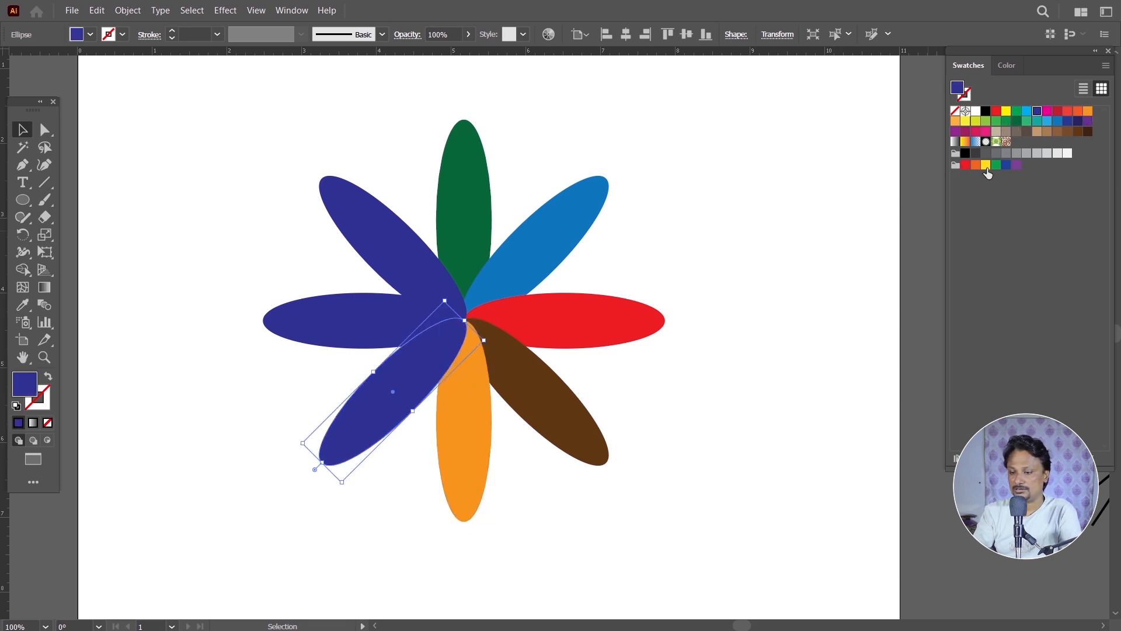
left_click(1048, 124)
left_click(676, 151)
left_click(319, 327)
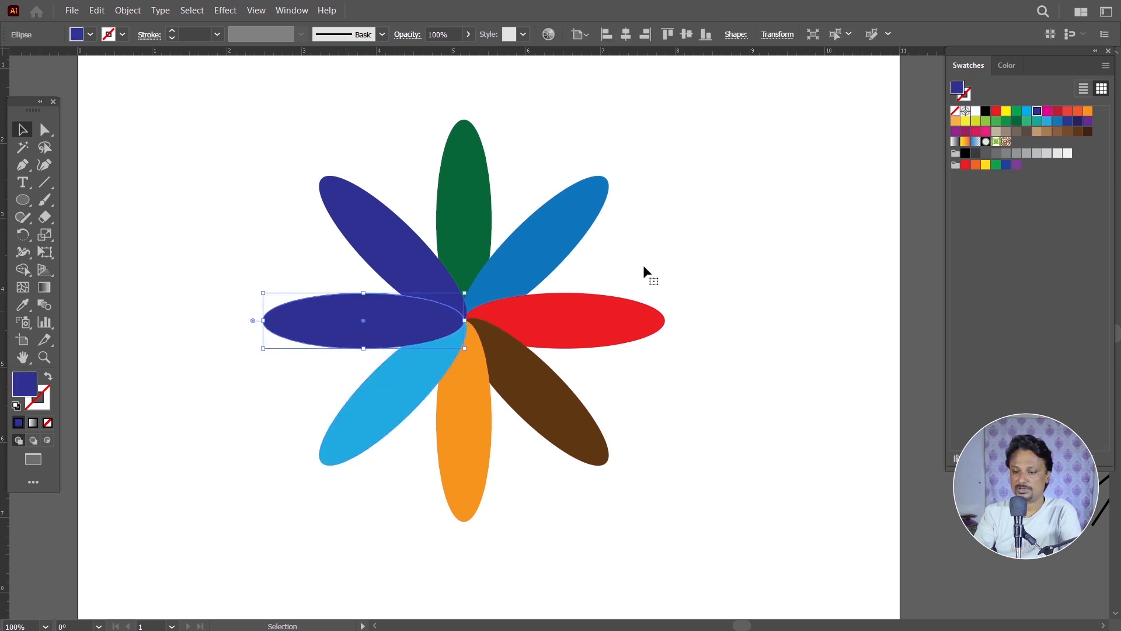
left_click(966, 121)
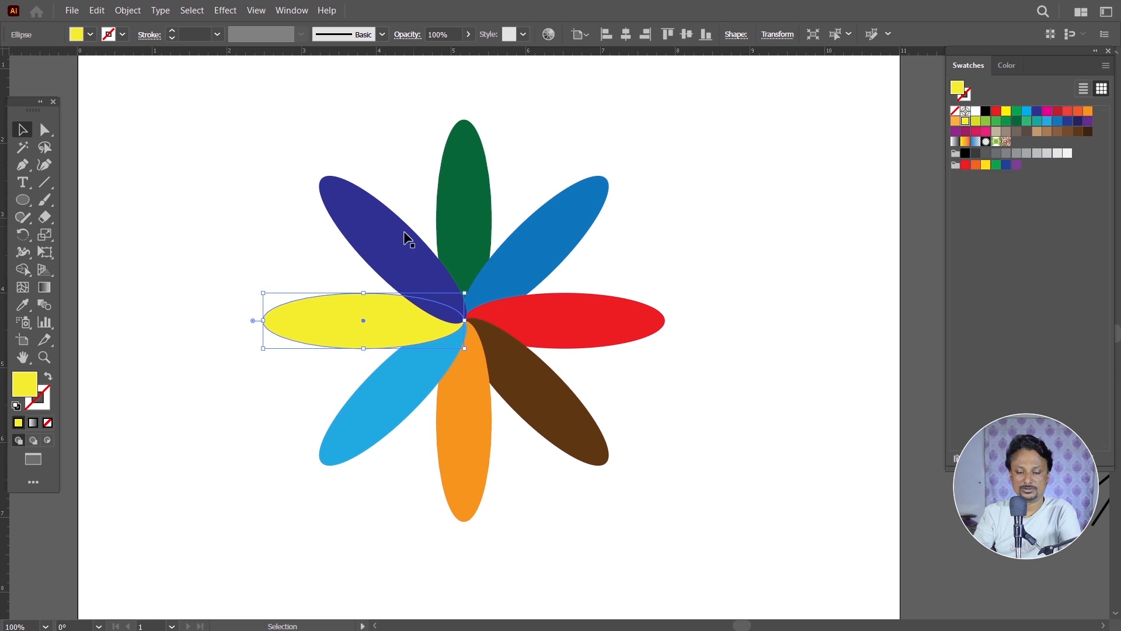
left_click(748, 201)
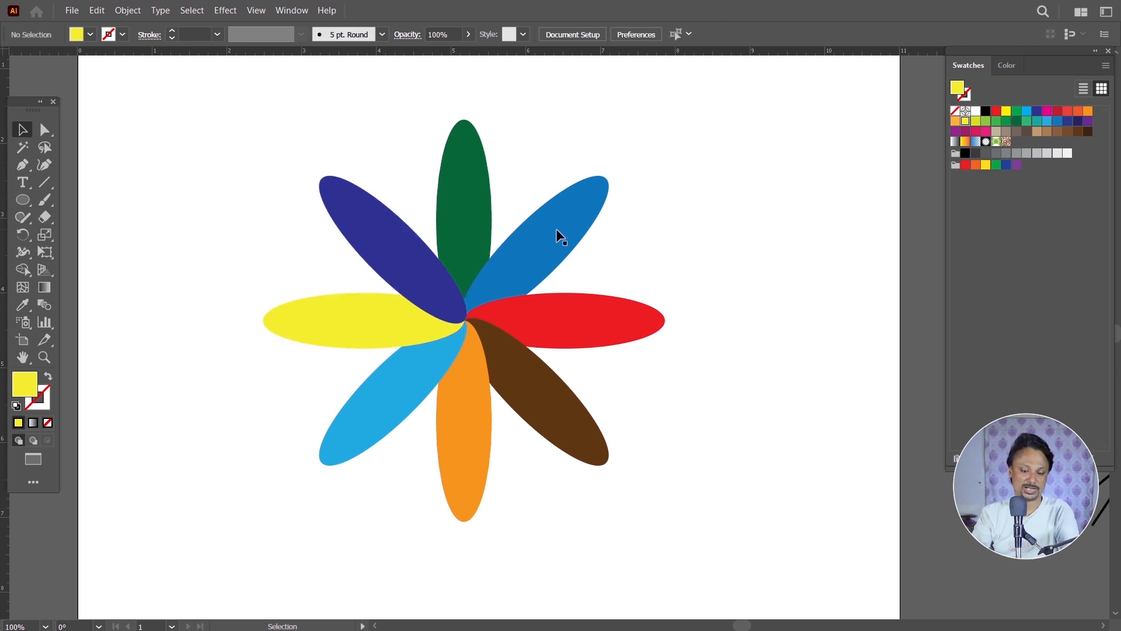
Select all eight petals and reduce their opacity to 72%
left_click_drag(270, 122, 581, 421)
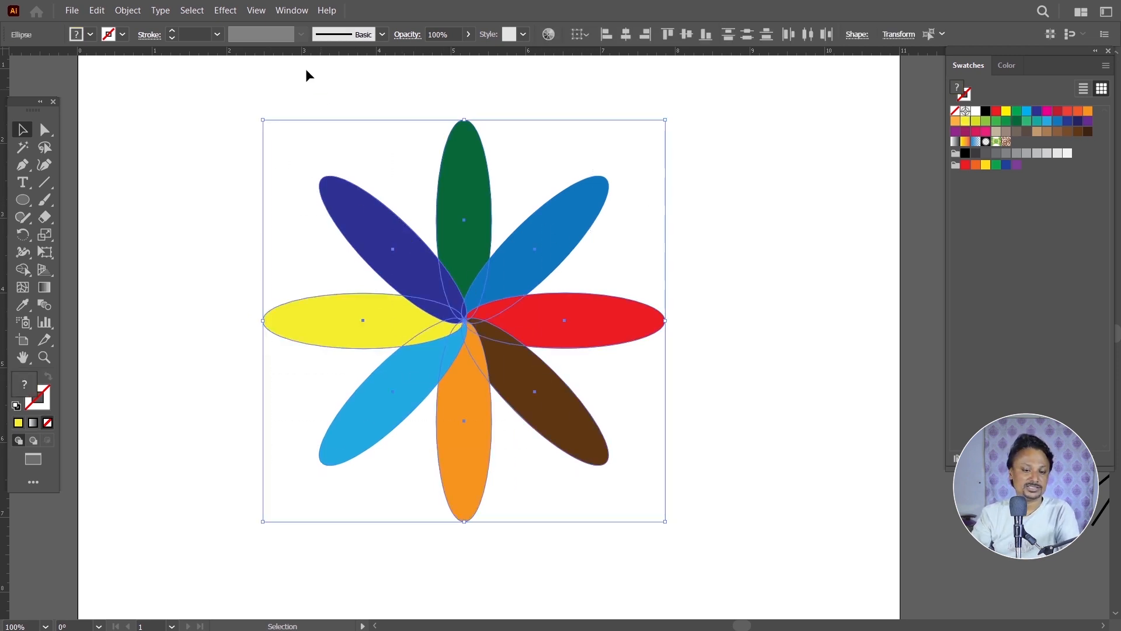
left_click(468, 35)
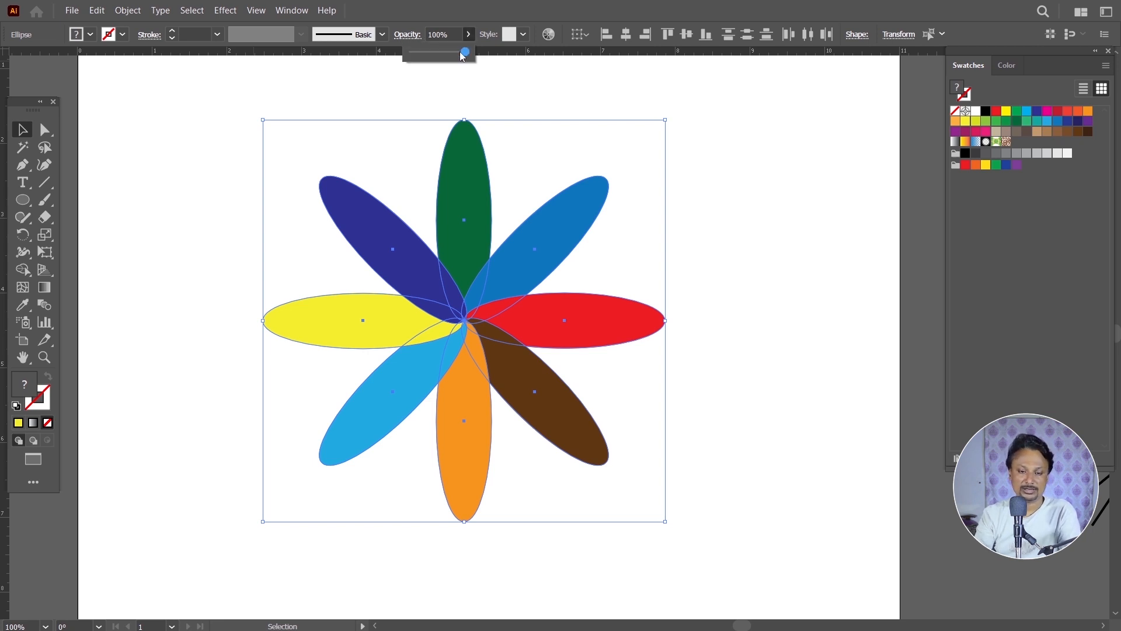
left_click_drag(466, 54, 450, 54)
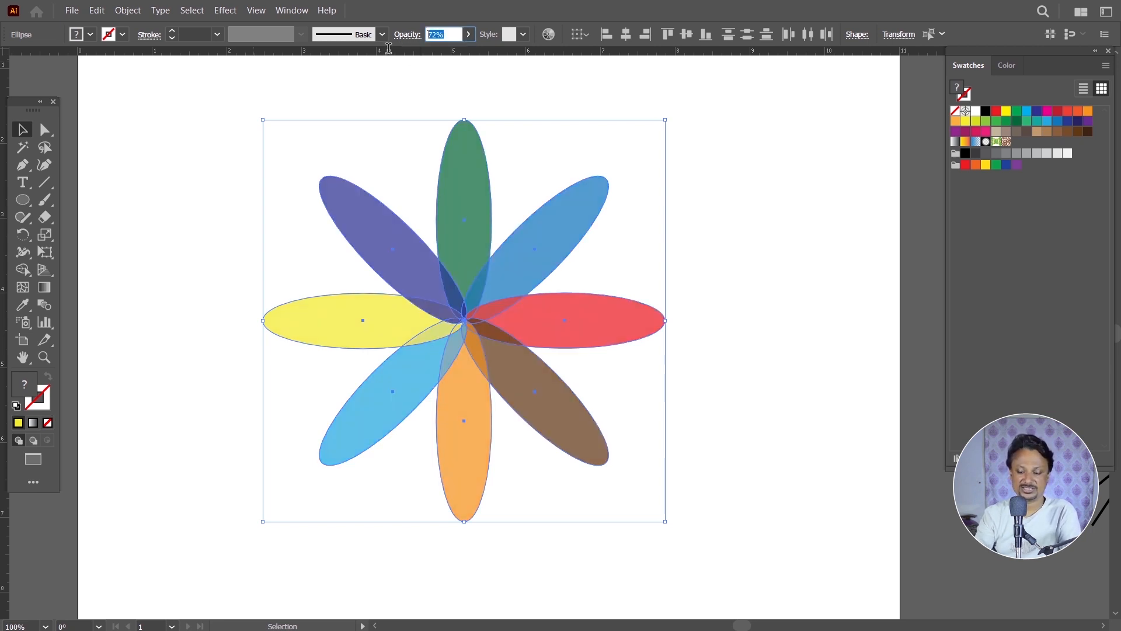
Set the opacity of all eight petals to 50% and deselect them
type("50")
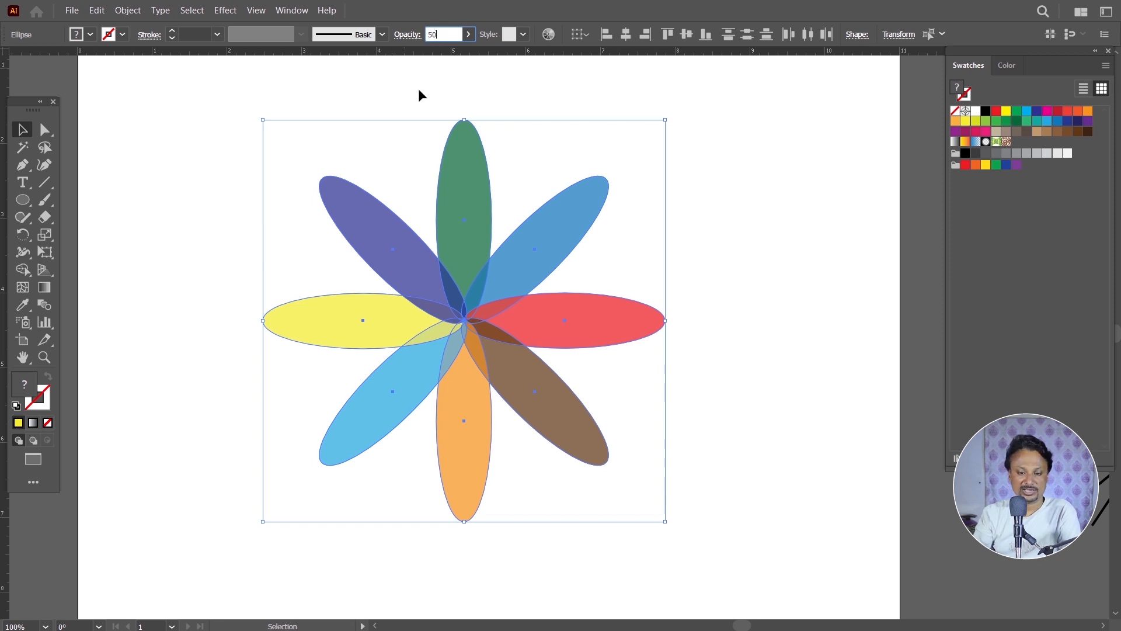
key("Return")
left_click(472, 100)
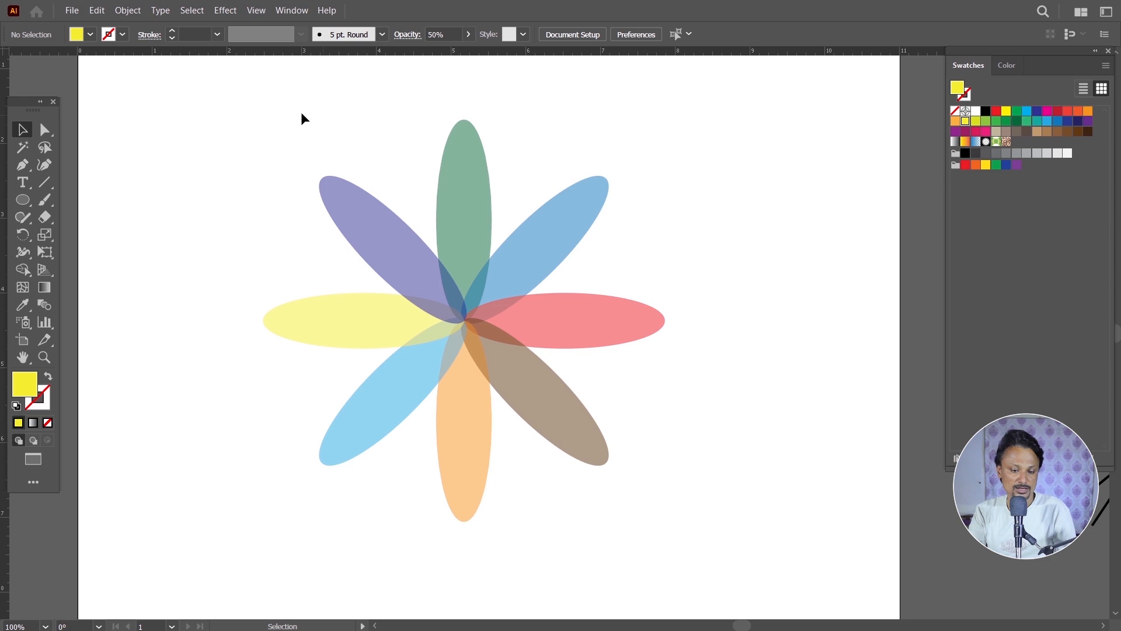
Draw a small circle centred on the flower, fill it with dark red and set its opacity to 50%
left_click(23, 199)
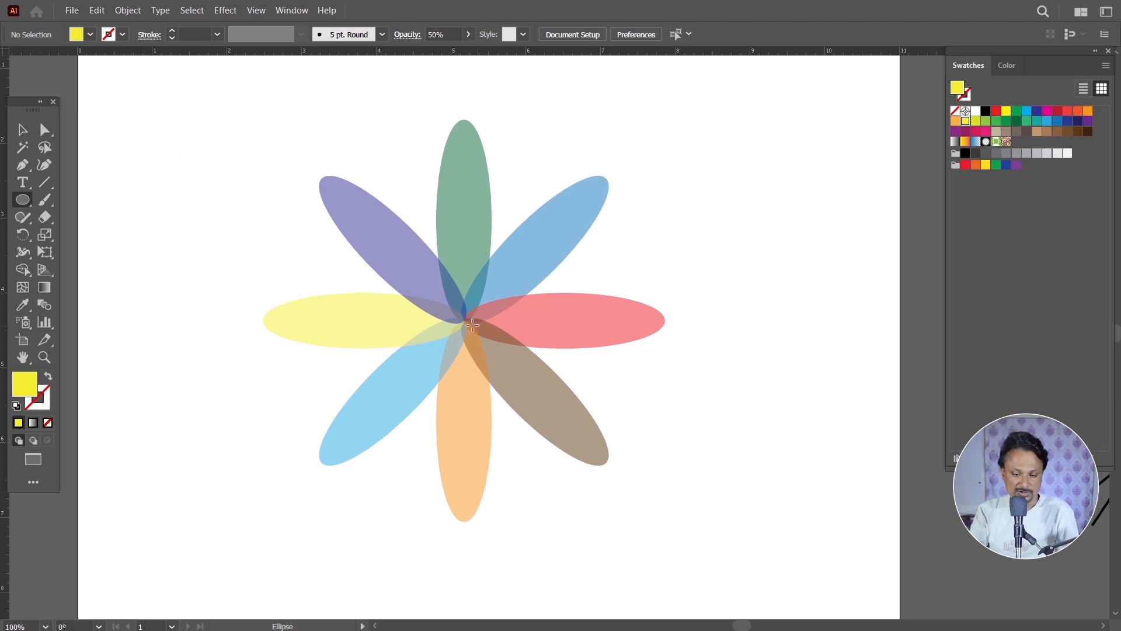
left_click_drag(463, 320, 492, 347)
left_click(1057, 111)
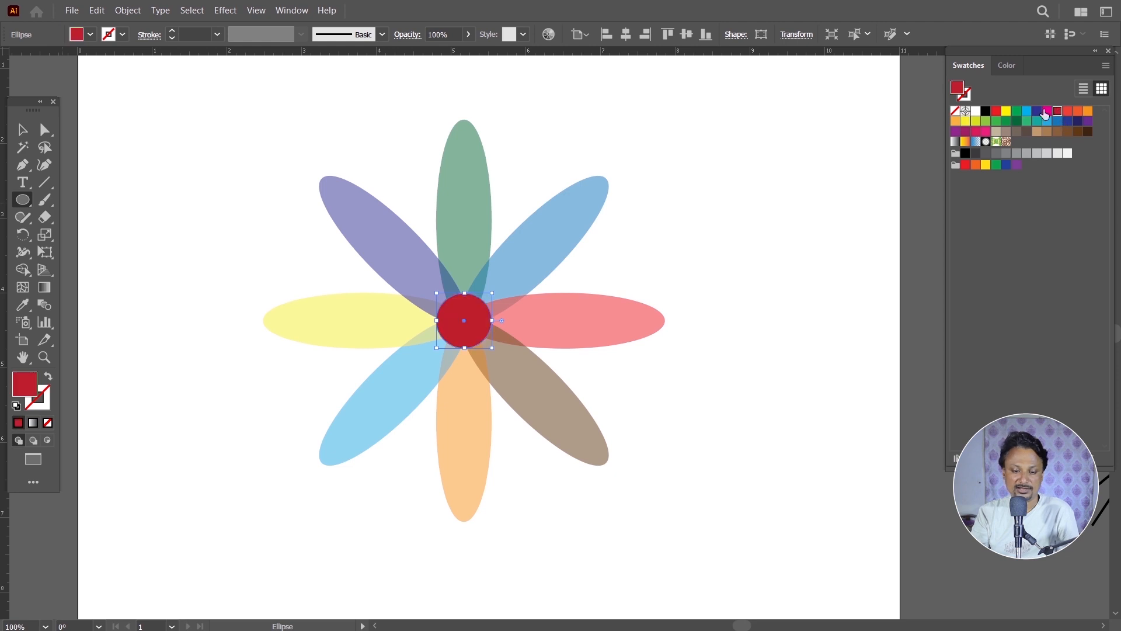
left_click(455, 34)
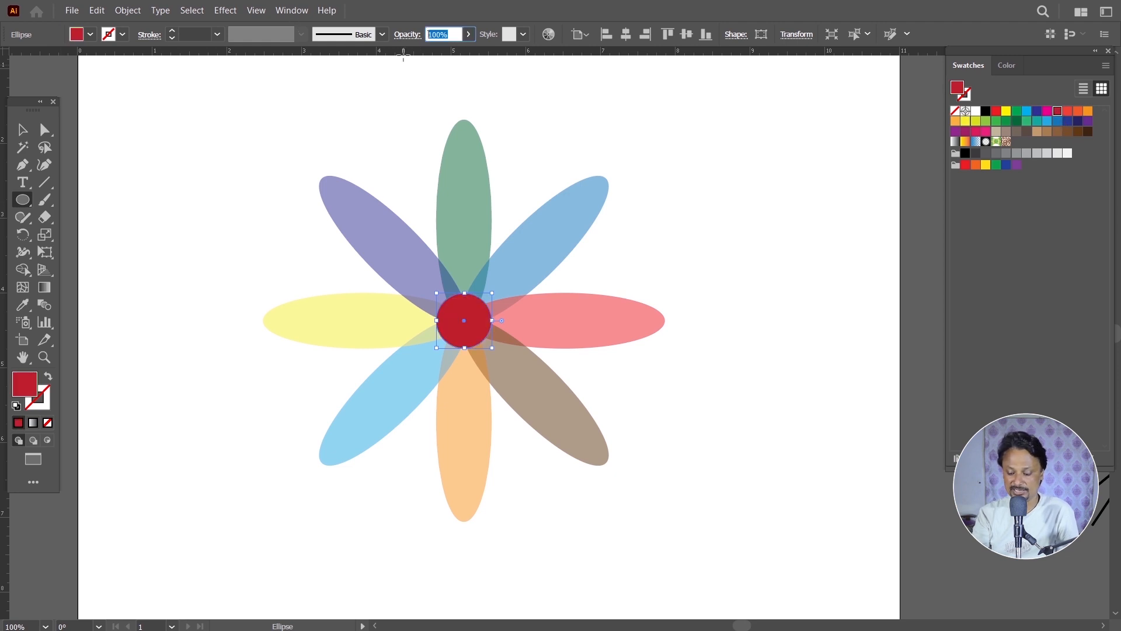
type("50")
key("Return")
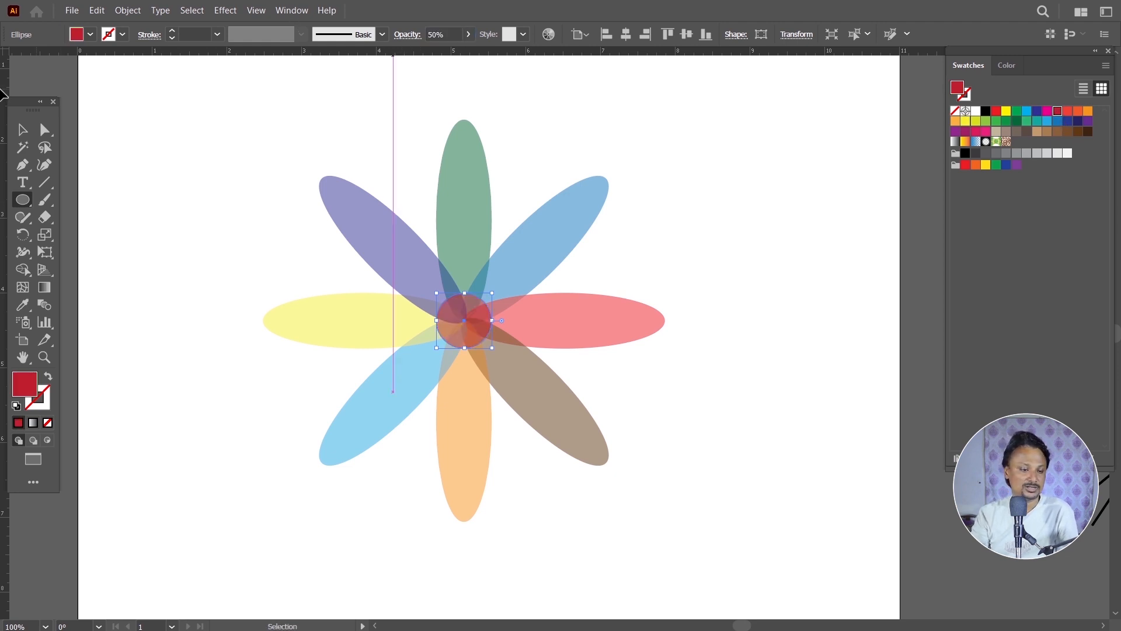
left_click(19, 134)
left_click(255, 184)
left_click_drag(255, 184, 292, 236)
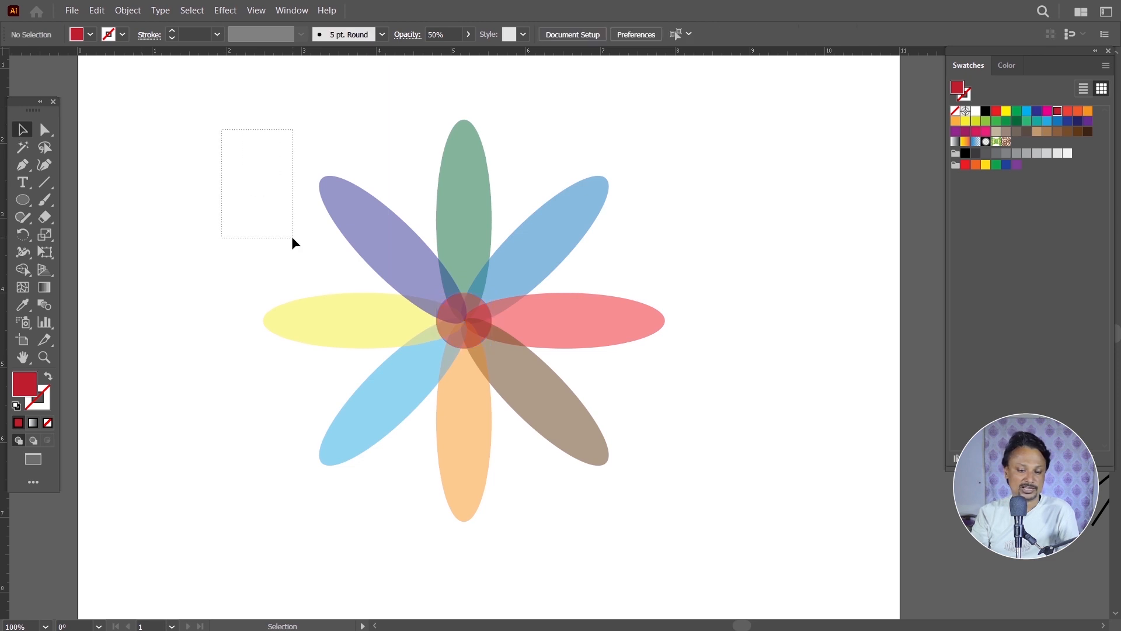
left_click_drag(260, 123, 682, 470)
left_click(682, 470)
left_click(488, 199)
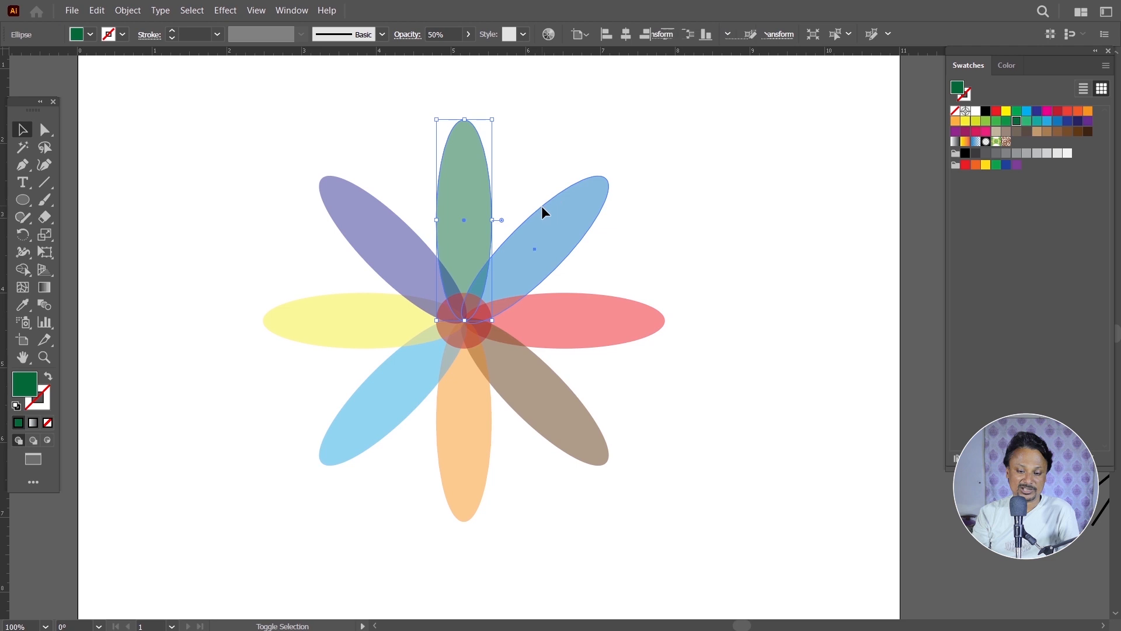
left_click(746, 316)
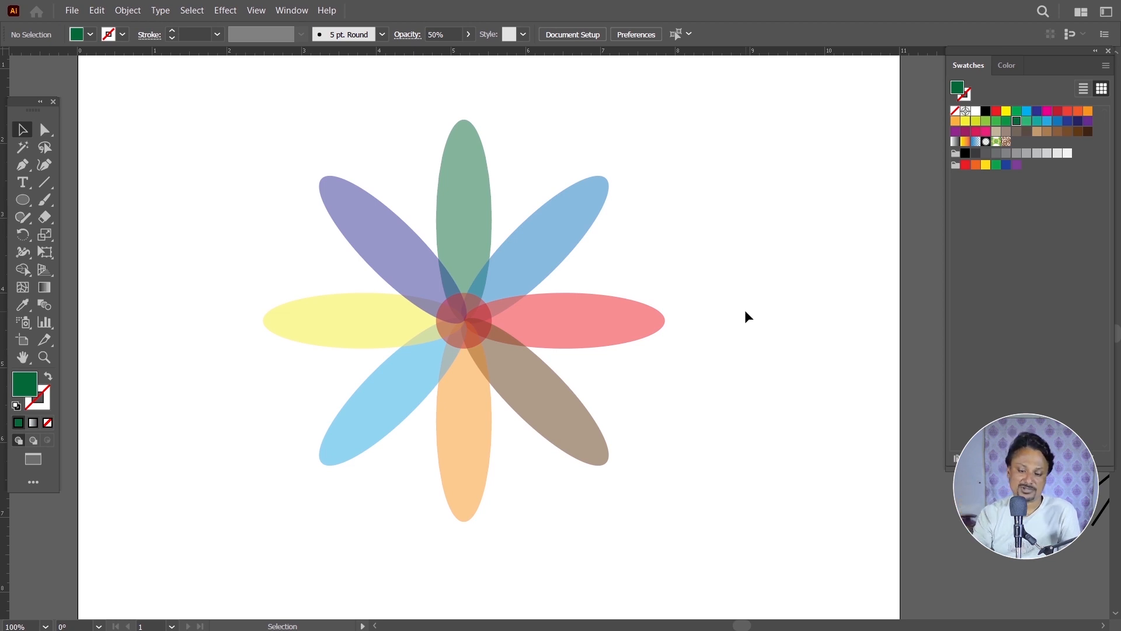
Group all petals with the centre circle and move the flower off the artboard, below its lower-right corner
left_click_drag(267, 111, 759, 541)
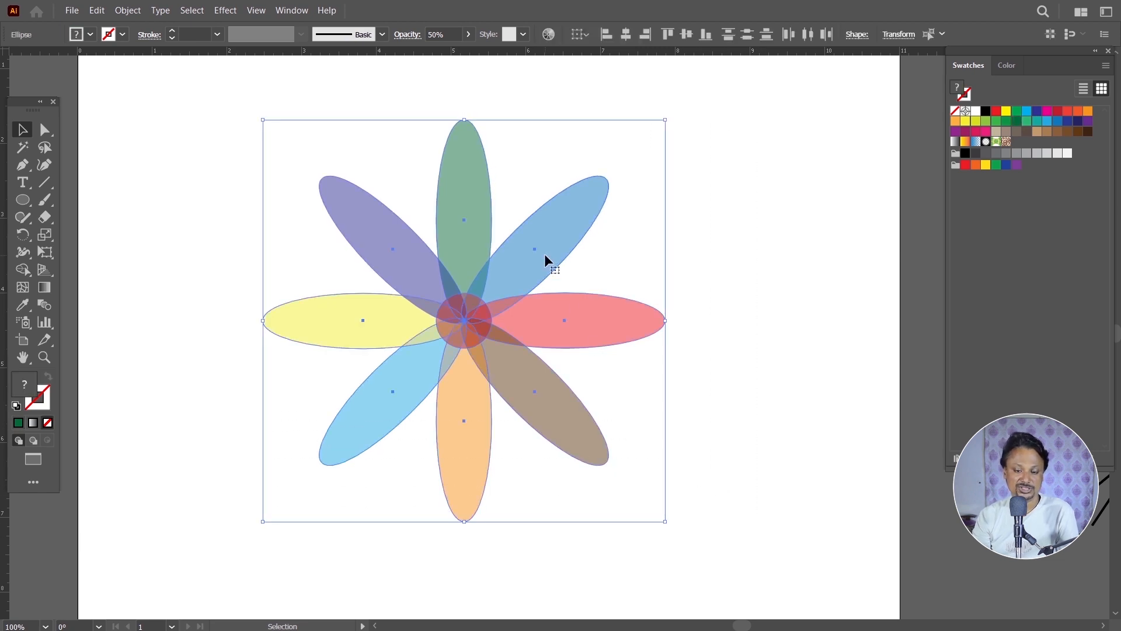
right_click(541, 222)
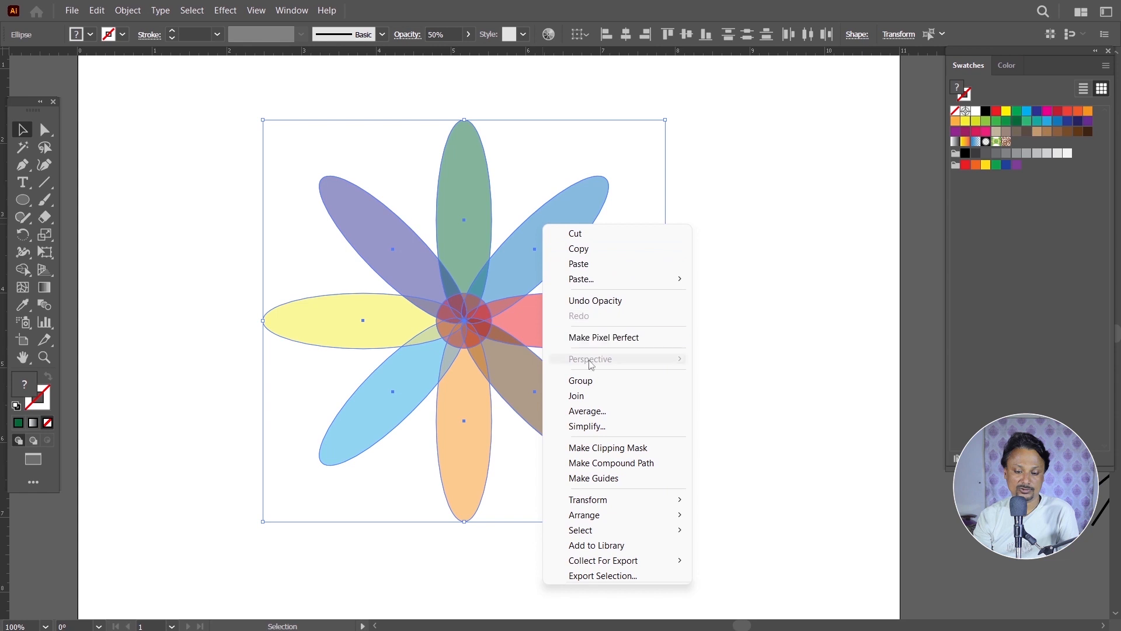
left_click(594, 386)
left_click(675, 379)
left_click_drag(488, 344, 438, 352)
key("space")
left_click_drag(507, 339, 330, 349)
scroll(381, 307, "down", 1)
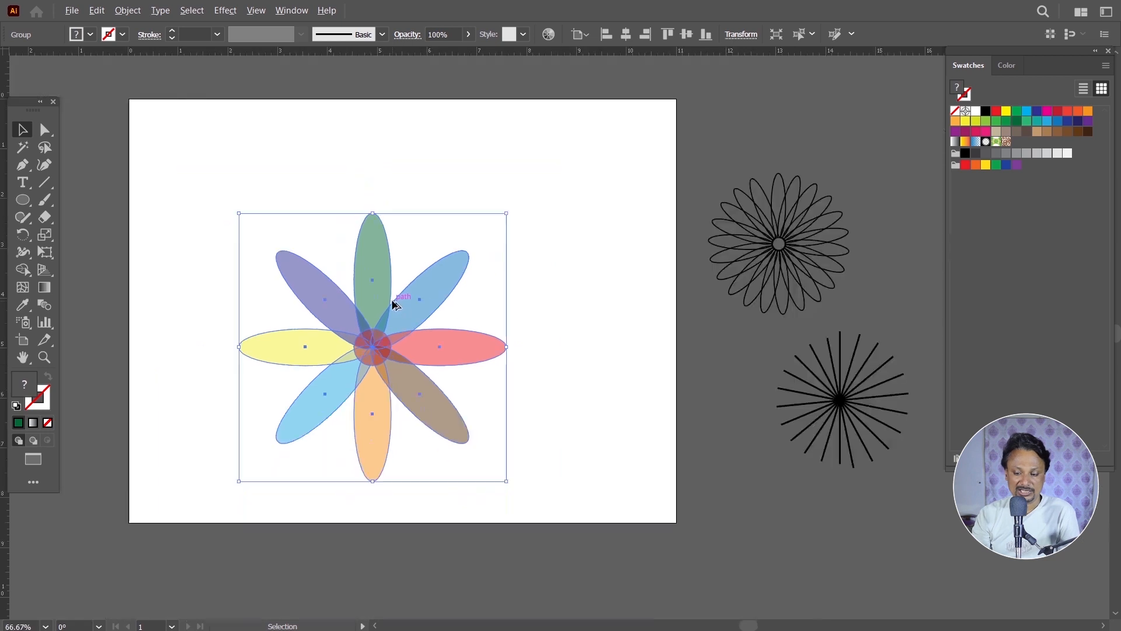
left_click_drag(393, 294, 860, 541)
Shift the outlined ellipse flower and the line starburst upward beside the artboard to make room for the coloured flower
left_click_drag(788, 282, 806, 202)
left_click_drag(841, 386, 812, 360)
left_click(869, 515)
scroll(447, 256, "up", 1)
left_click_drag(448, 256, 566, 272)
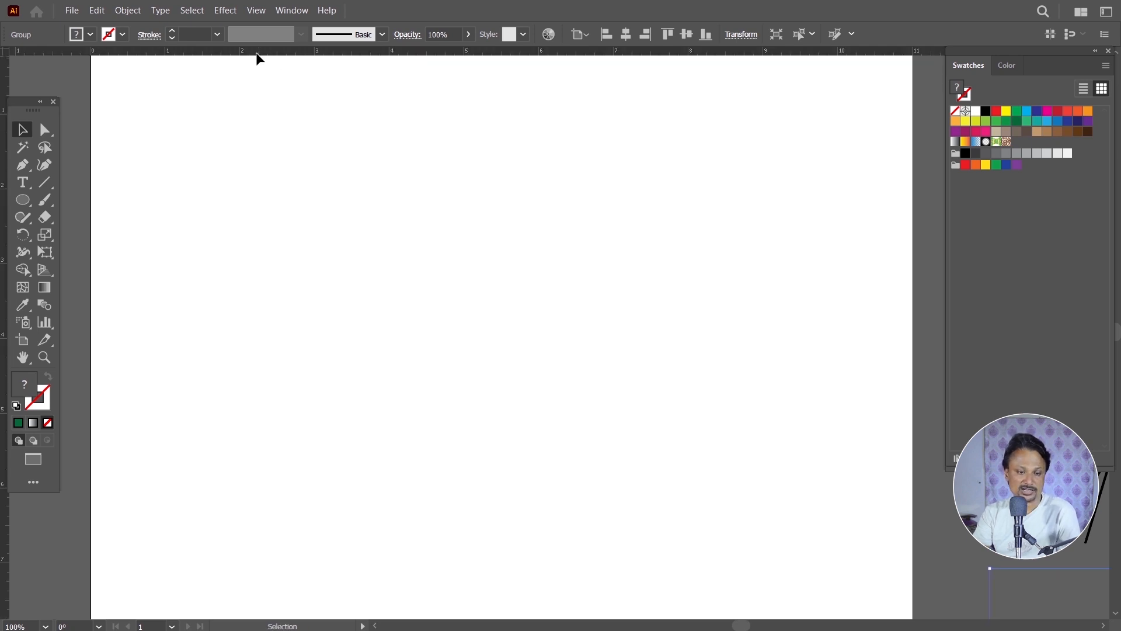
Set the ruler units to inches and place one vertical and one horizontal guide crossing near the artboard's middle
right_click(316, 53)
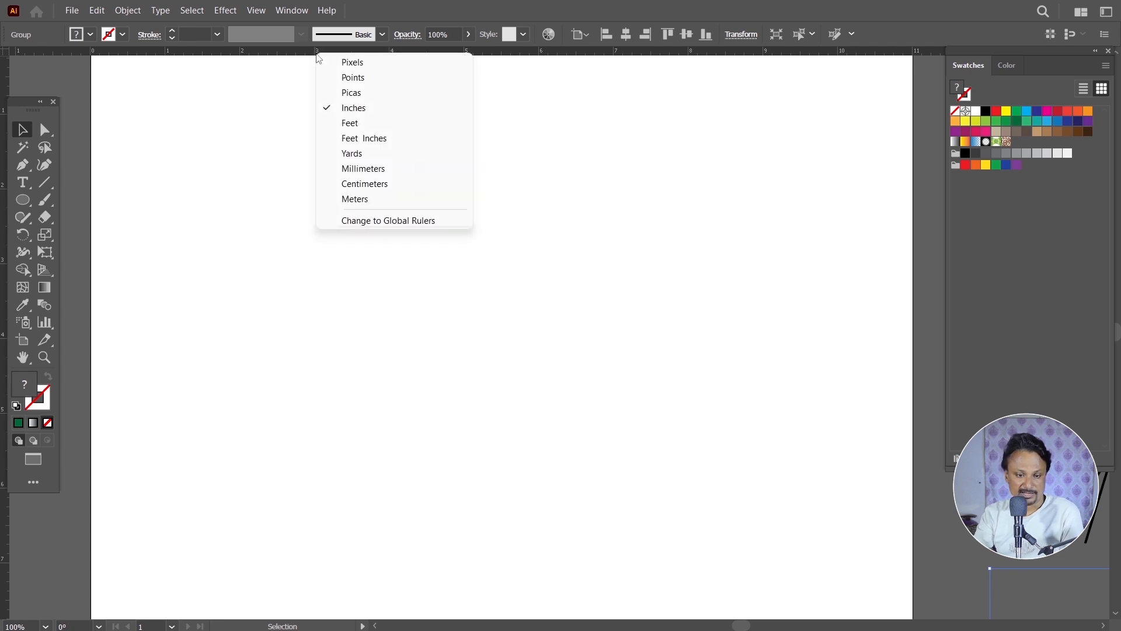
left_click(365, 109)
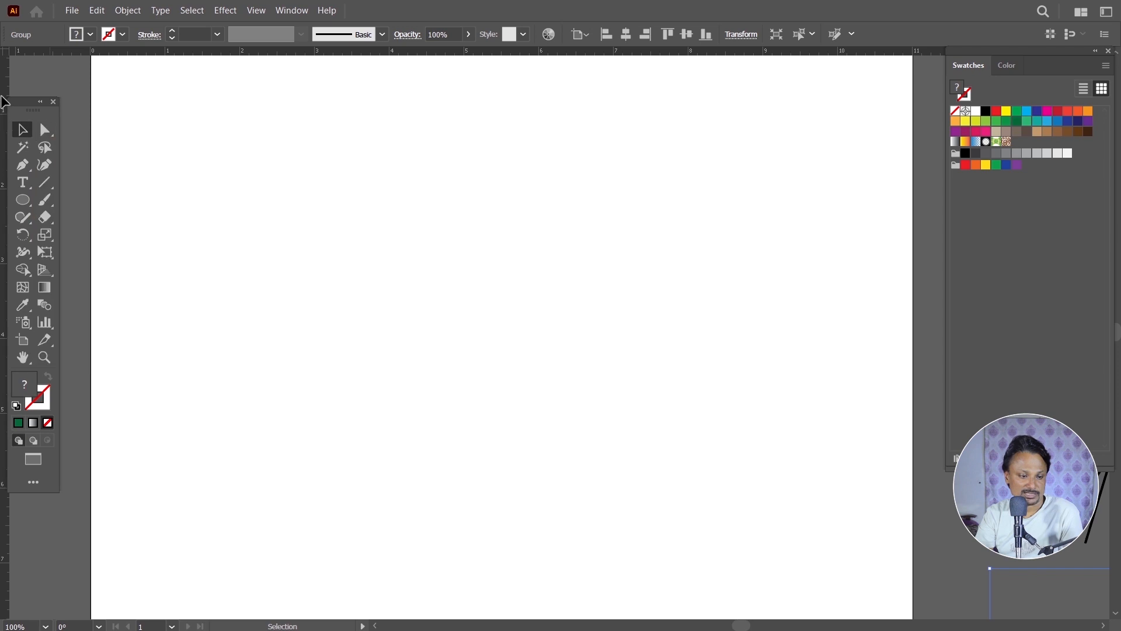
left_click_drag(7, 93, 489, 201)
left_click_drag(438, 51, 447, 345)
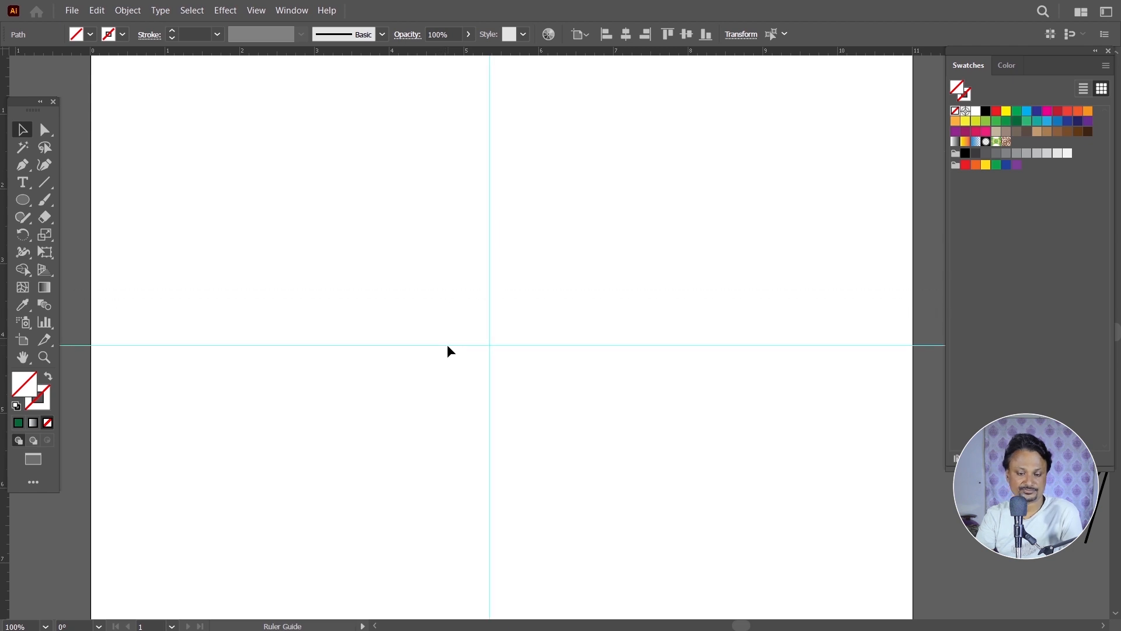
Draw a circle up and to the left of the guide crossing, give it a black stroke and move it slightly down
left_click(22, 200)
left_click_drag(333, 177, 395, 268)
left_click(17, 134)
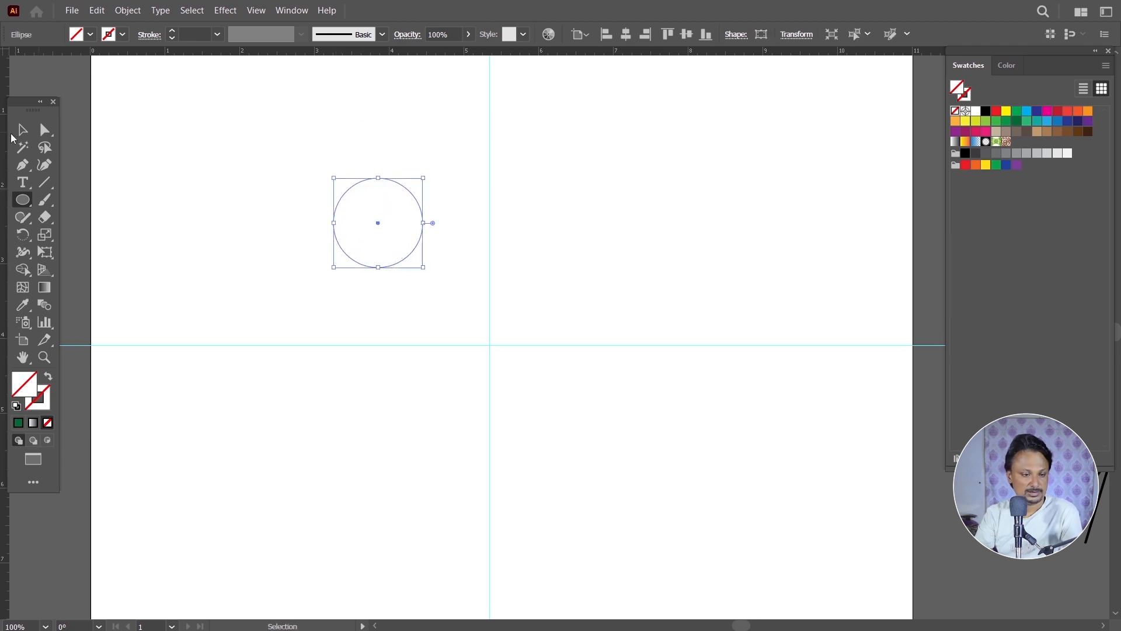
left_click(123, 34)
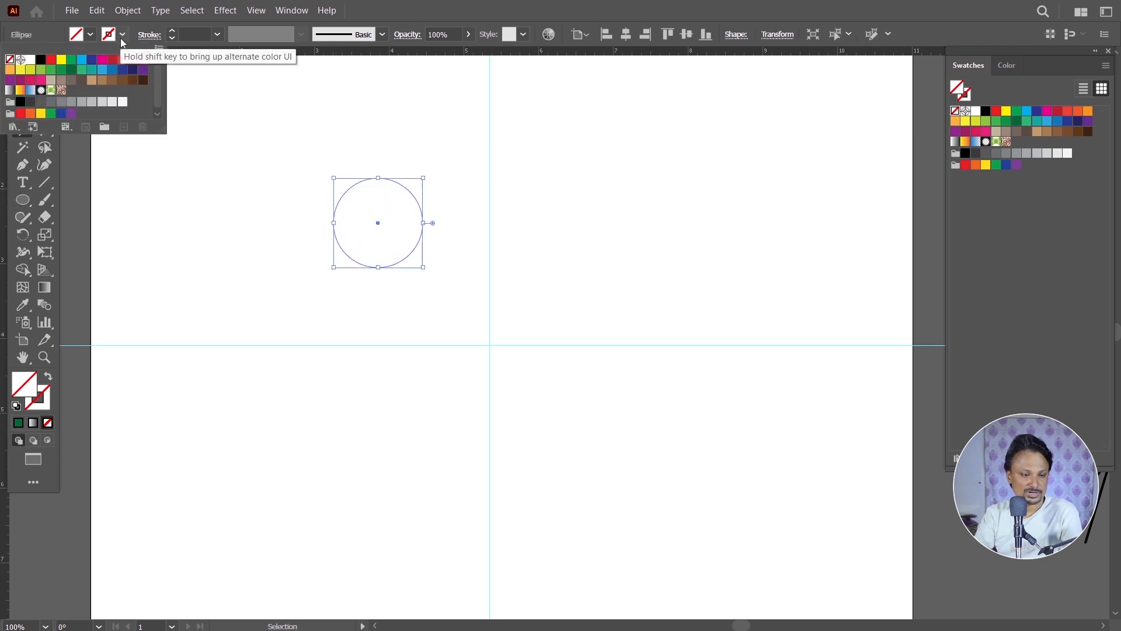
left_click(40, 60)
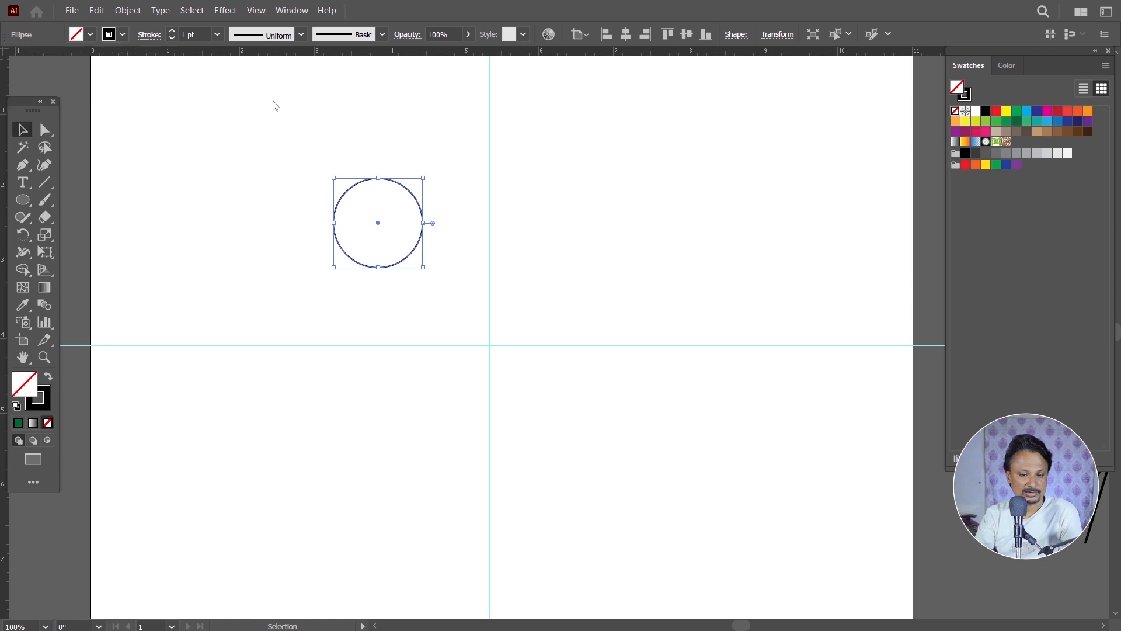
left_click_drag(374, 179, 371, 205)
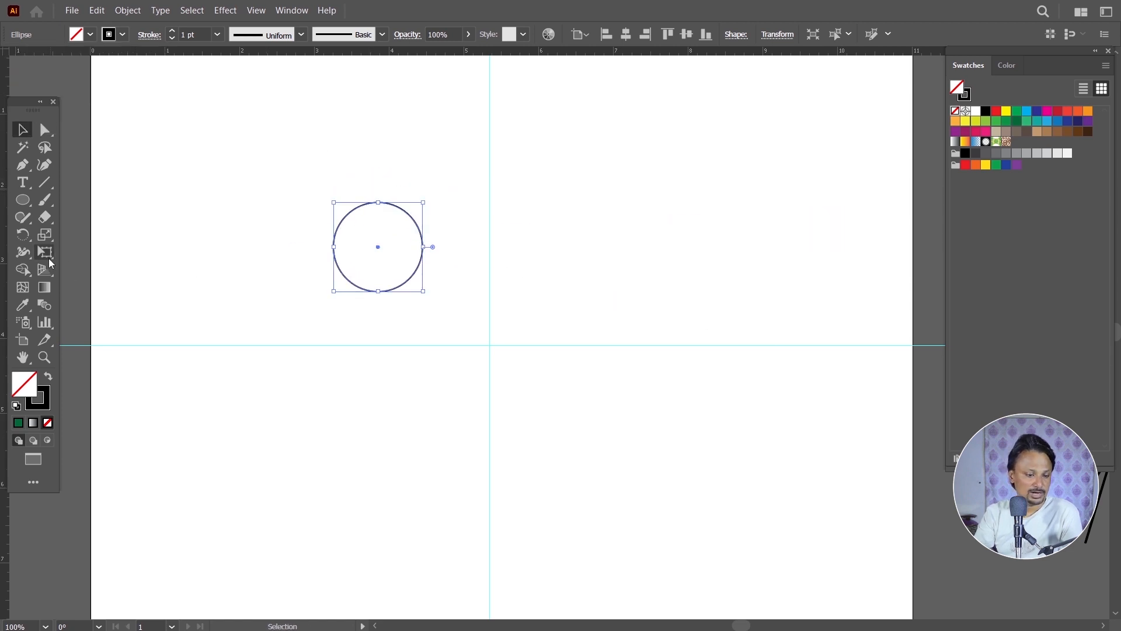
Rotate a copy of the circle by a small counter-clockwise angle about the intersection of the guides
left_click(29, 236)
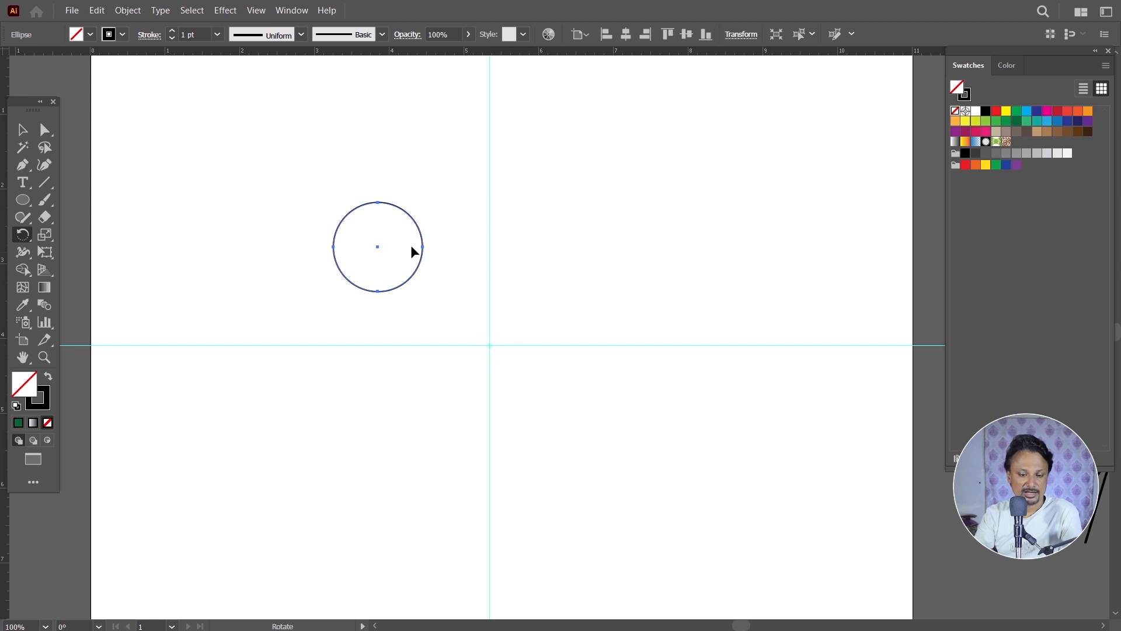
left_click_drag(420, 253, 393, 239)
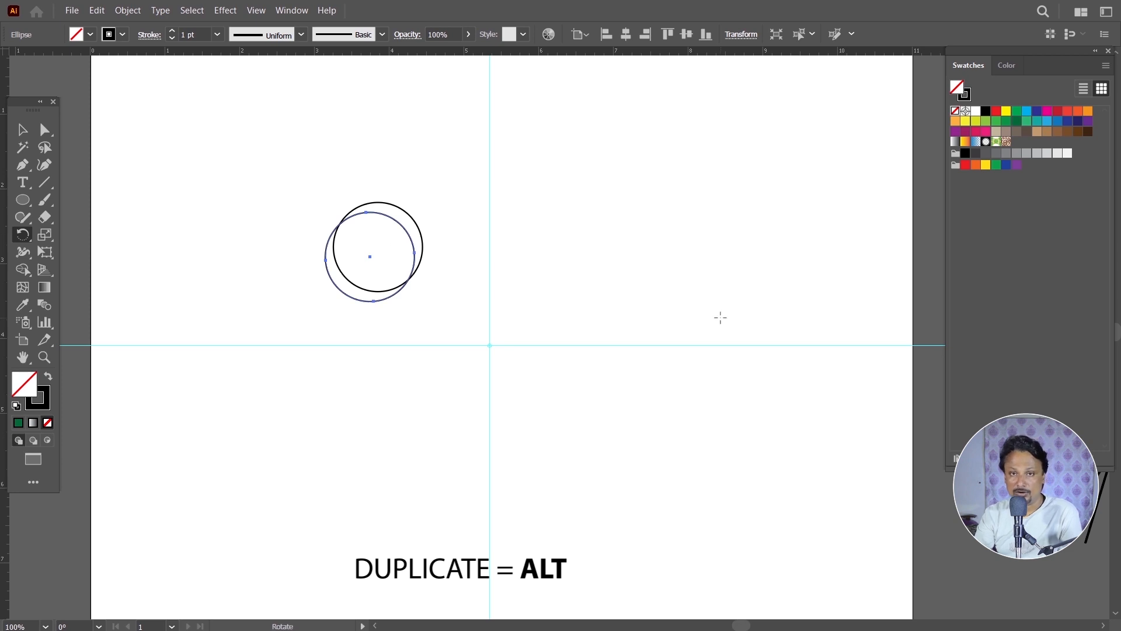
Repeat the rotated copy of the circle until the overlapping circles form a complete ring around the guide crossing
key("ctrl")
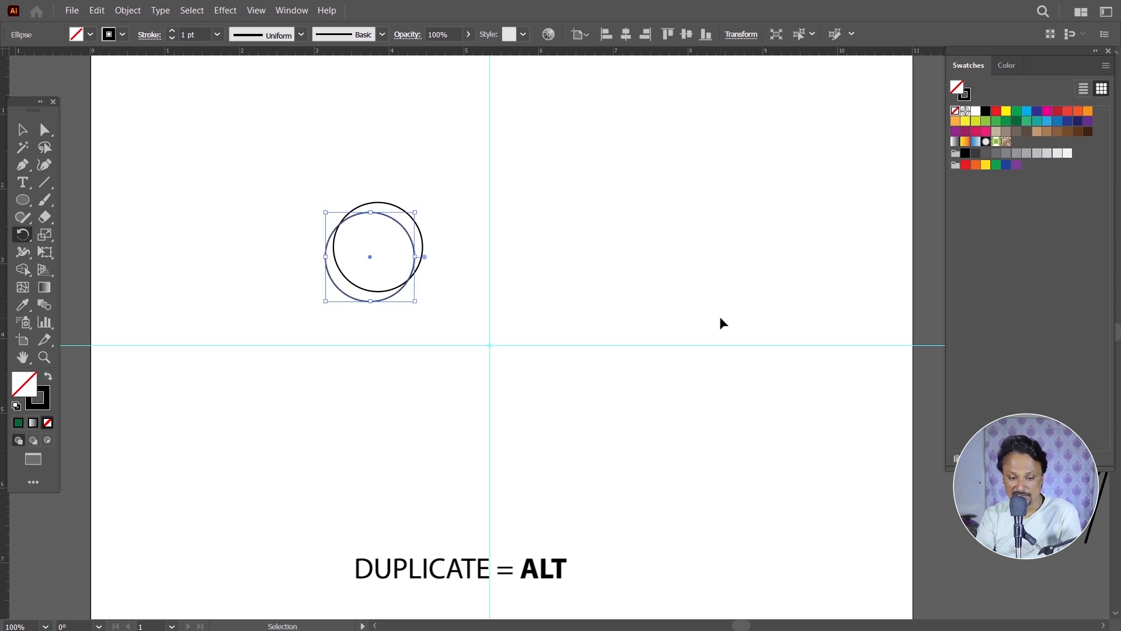
key("ctrl+d")
key("ctrl+d")
key("ctrl+d")
key("ctrl+d")
key("ctrl+d")
key("ctrl+d")
key("ctrl+d")
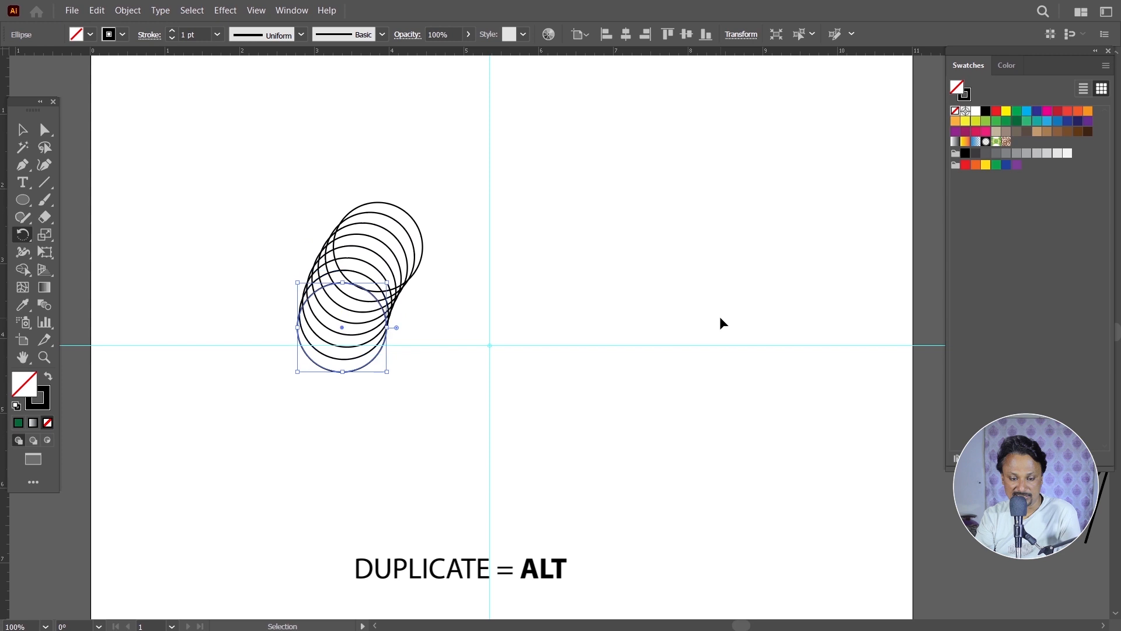
key("ctrl+d")
key("ctrl+d")
key("ctrl+d")
key("ctrl+d")
key("ctrl+d")
key("ctrl+d")
key("ctrl+d")
key("ctrl+d")
key("ctrl+d")
key("ctrl+d")
key("ctrl+d")
key("ctrl+d")
key("ctrl+d")
key("ctrl+d")
key("ctrl+d")
key("ctrl+d")
key("ctrl+d")
key("ctrl+d")
key("ctrl+d")
key("ctrl+d")
key("ctrl+d")
key("ctrl+d")
key("ctrl+d")
key("ctrl+d")
key("ctrl+d")
key("ctrl+d")
key("ctrl+d")
key("ctrl+d")
key("ctrl+d")
key("ctrl+d")
key("ctrl+d")
key("ctrl+d")
key("ctrl+d")
key("ctrl+d")
key("ctrl+d")
key("ctrl+d")
key("ctrl+d")
key("ctrl+d")
key("ctrl+d")
key("ctrl+d")
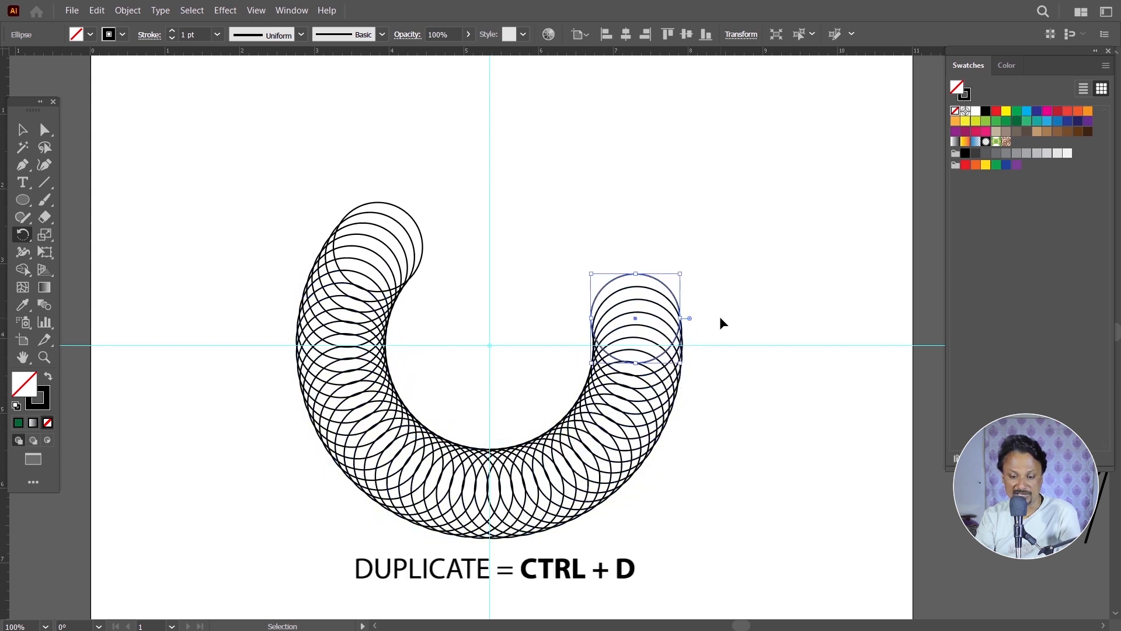
key("ctrl+d")
key("ctrl+d")
key("ctrl+d")
key("ctrl+d")
key("ctrl+d")
key("ctrl+d")
key("ctrl+d")
key("ctrl+d")
key("ctrl+d")
key("ctrl+d")
key("ctrl+d")
key("ctrl+d")
key("ctrl+d")
key("ctrl+d")
key("ctrl+d")
key("ctrl+d")
key("ctrl+d")
key("ctrl+d")
key("ctrl+d")
key("ctrl+d")
key("ctrl+d")
key("ctrl+d")
key("ctrl+d")
key("ctrl+d")
key("ctrl+d")
key("ctrl+d")
key("ctrl+d")
key("ctrl+d")
key("ctrl+d")
key("ctrl+d")
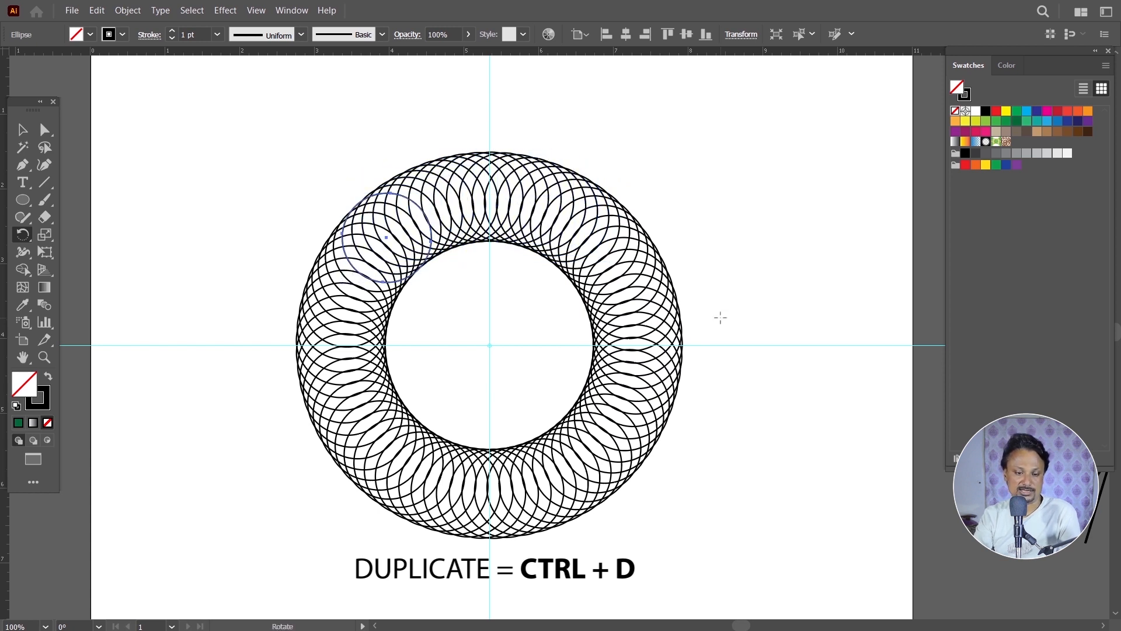
Delete the vertical guide and hide the remaining horizontal guide
left_click(23, 129)
left_click(124, 157)
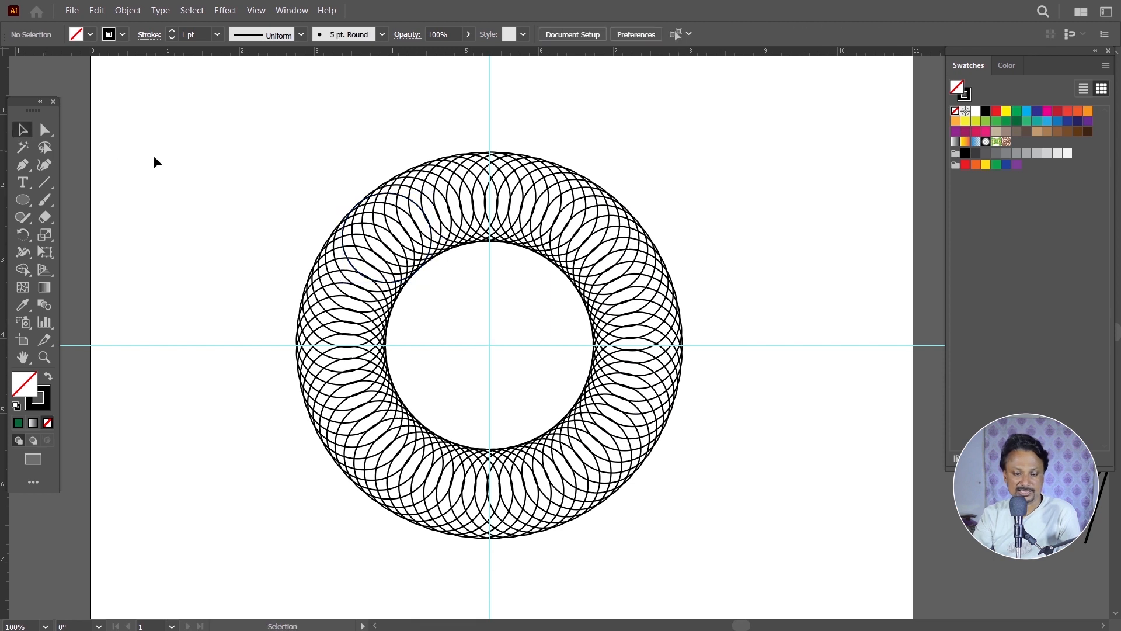
left_click_drag(233, 102, 313, 110)
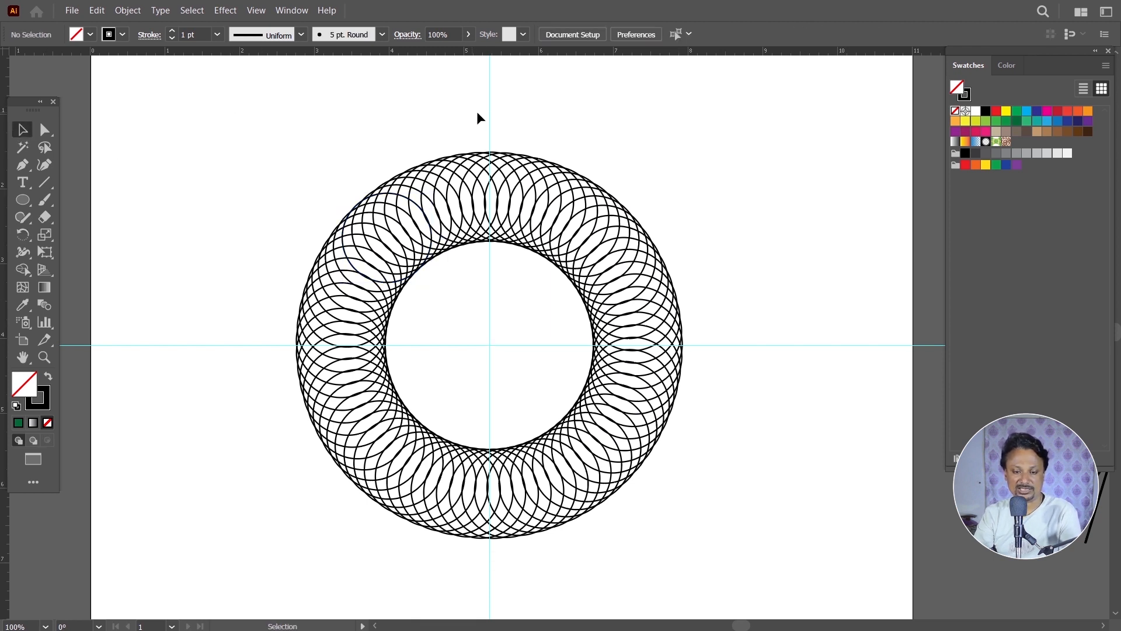
left_click_drag(489, 122, 305, 134)
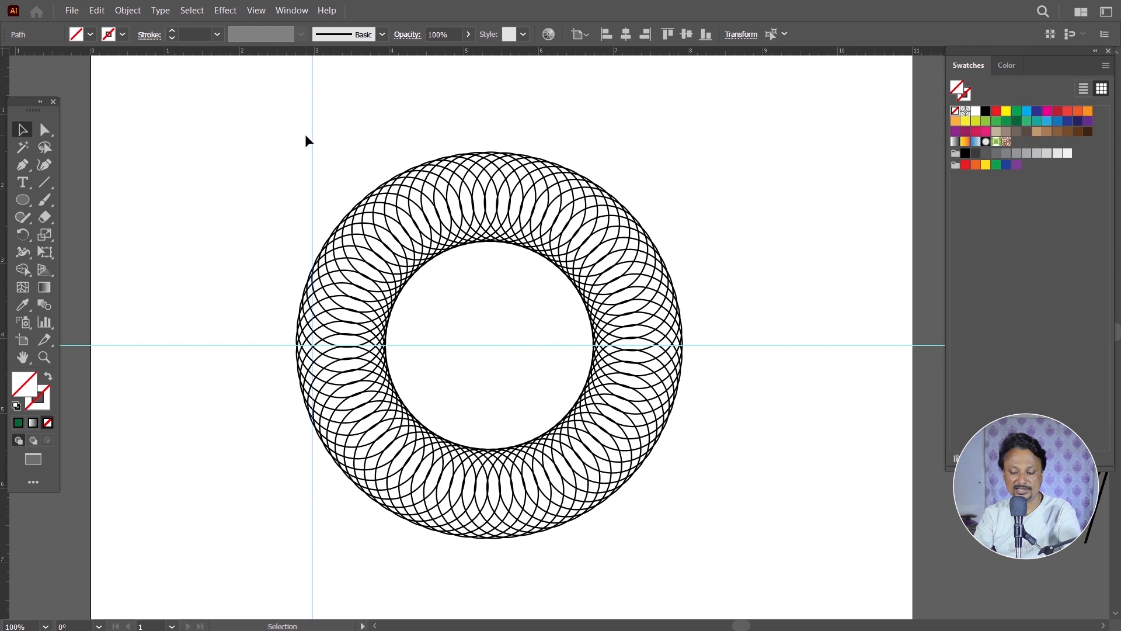
key("Delete")
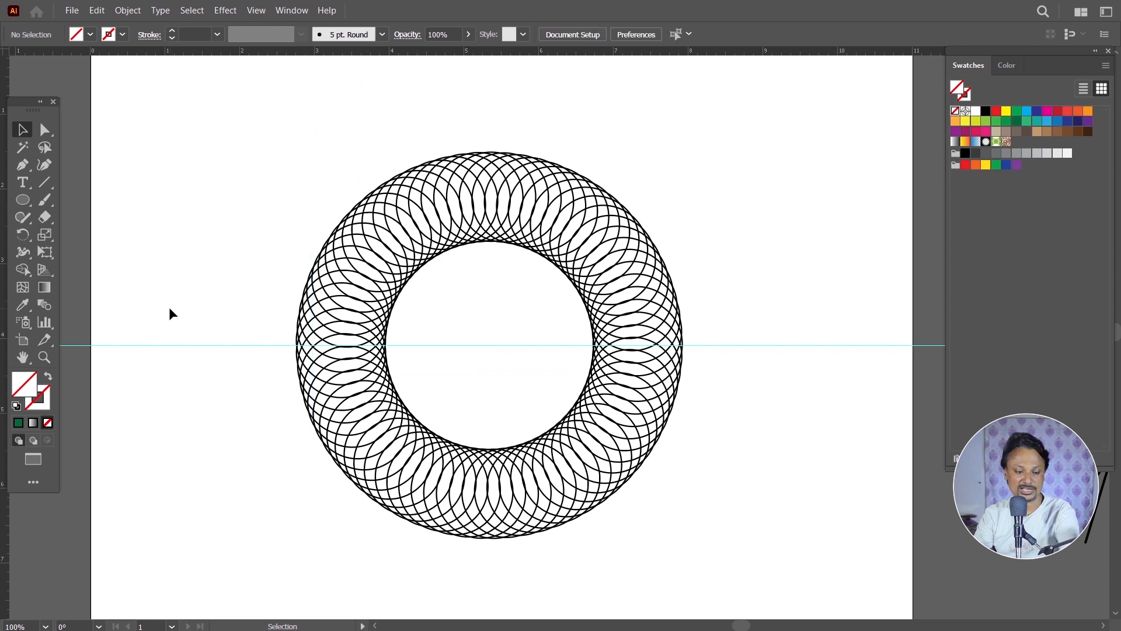
key("ctrl+semicolon")
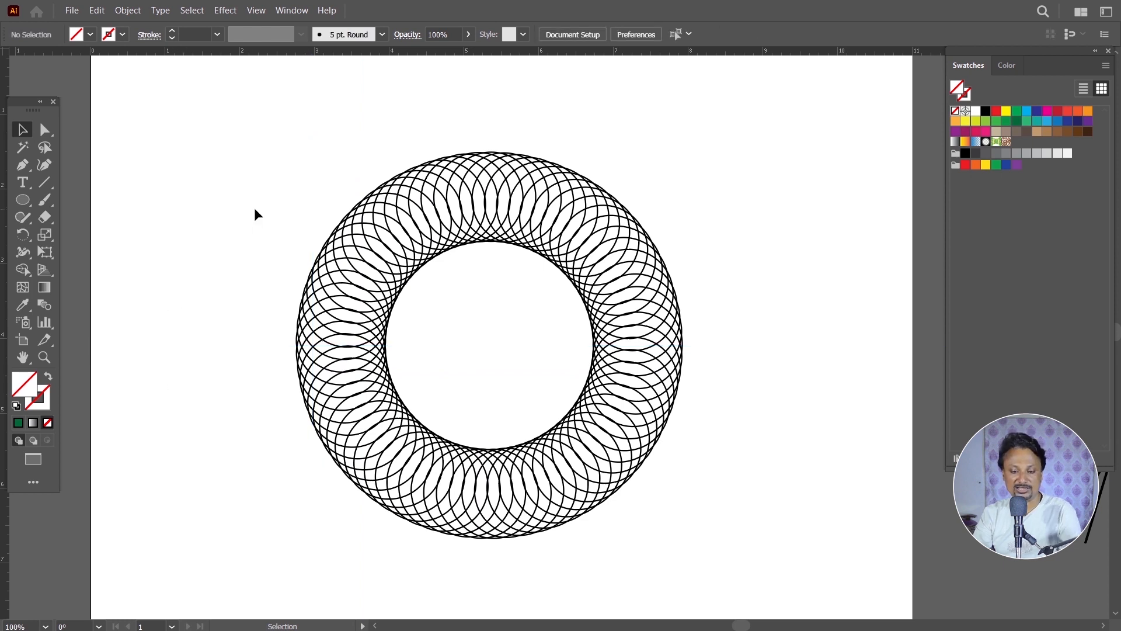
Select the whole ring of circles, change its stroke colour to light blue and deselect it
left_click_drag(256, 133, 715, 568)
left_click(966, 95)
left_click(1007, 121)
left_click(1027, 111)
left_click(850, 125)
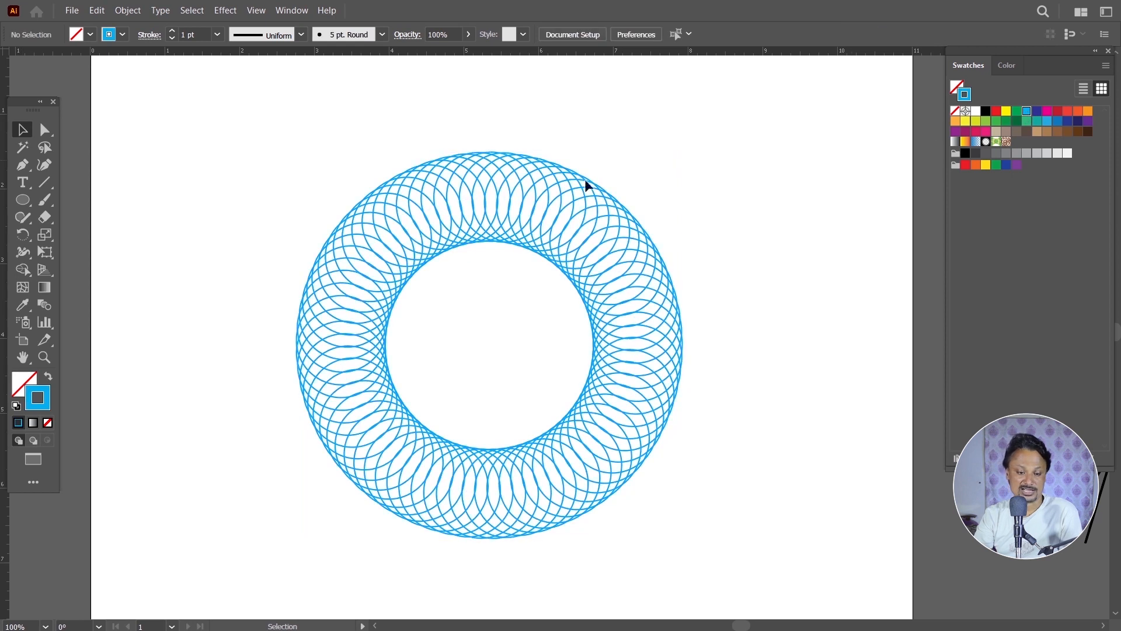
left_click_drag(230, 136, 752, 553)
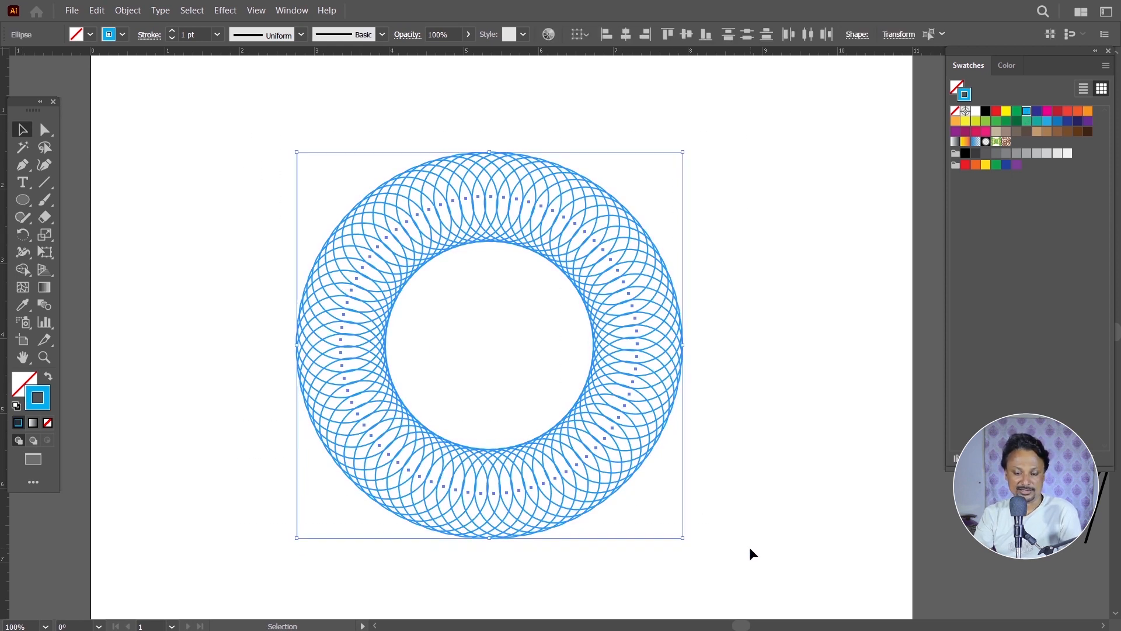
left_click(683, 288)
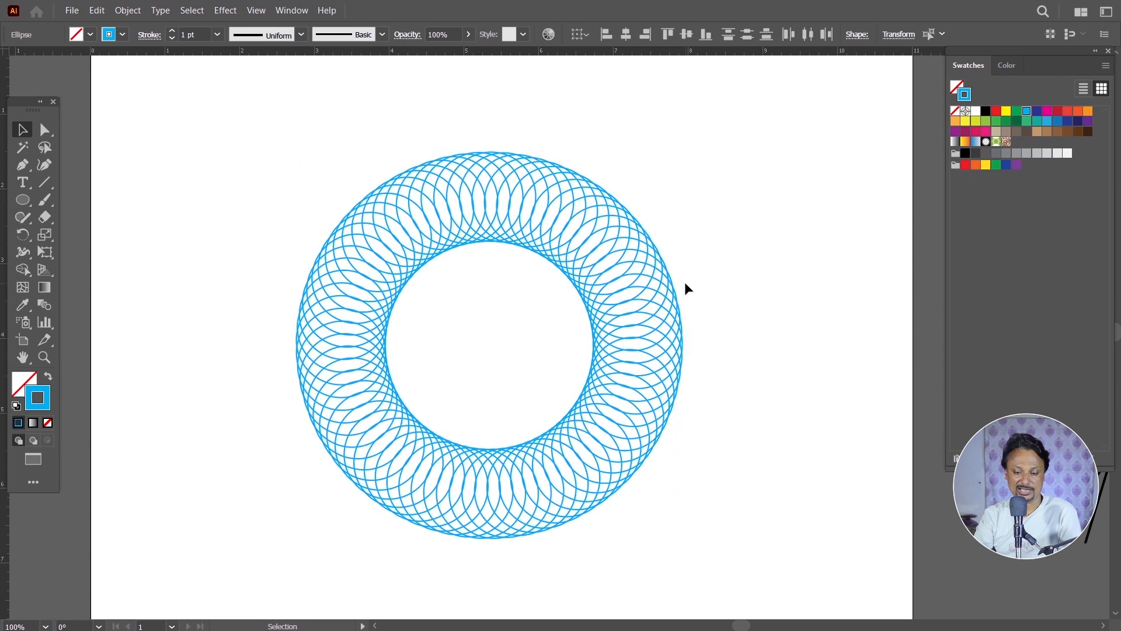
left_click(642, 223)
left_click(682, 212)
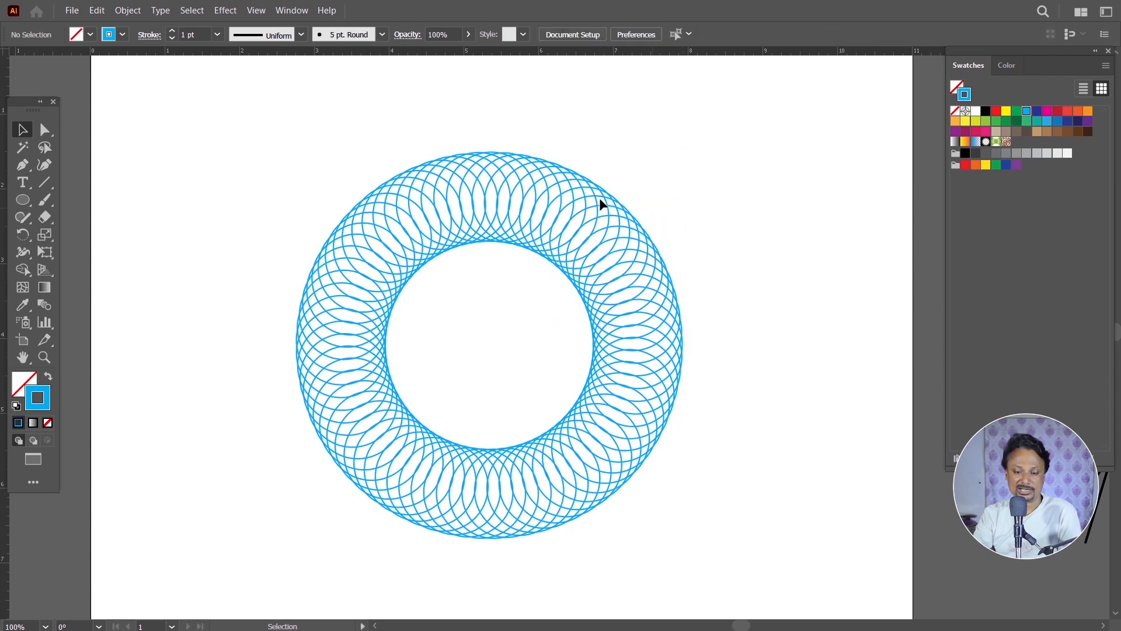
left_click_drag(628, 214, 734, 198)
key("ctrl+z")
left_click(770, 215)
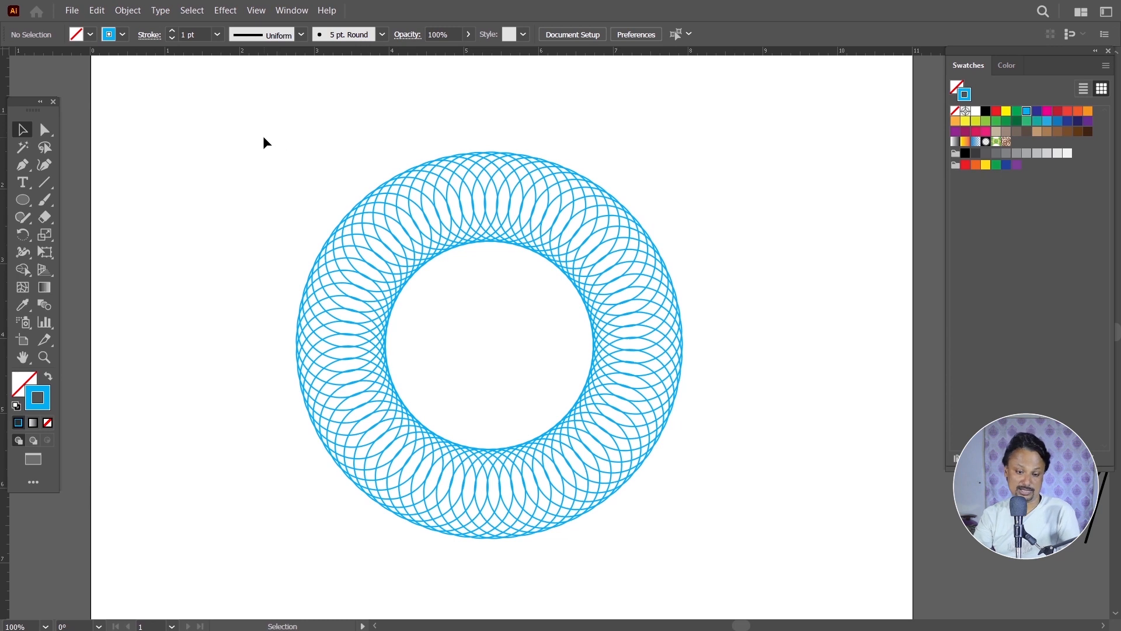
Select all the circles of the light blue ring, group them into one object and deselect it
left_click_drag(231, 119, 776, 559)
right_click(645, 285)
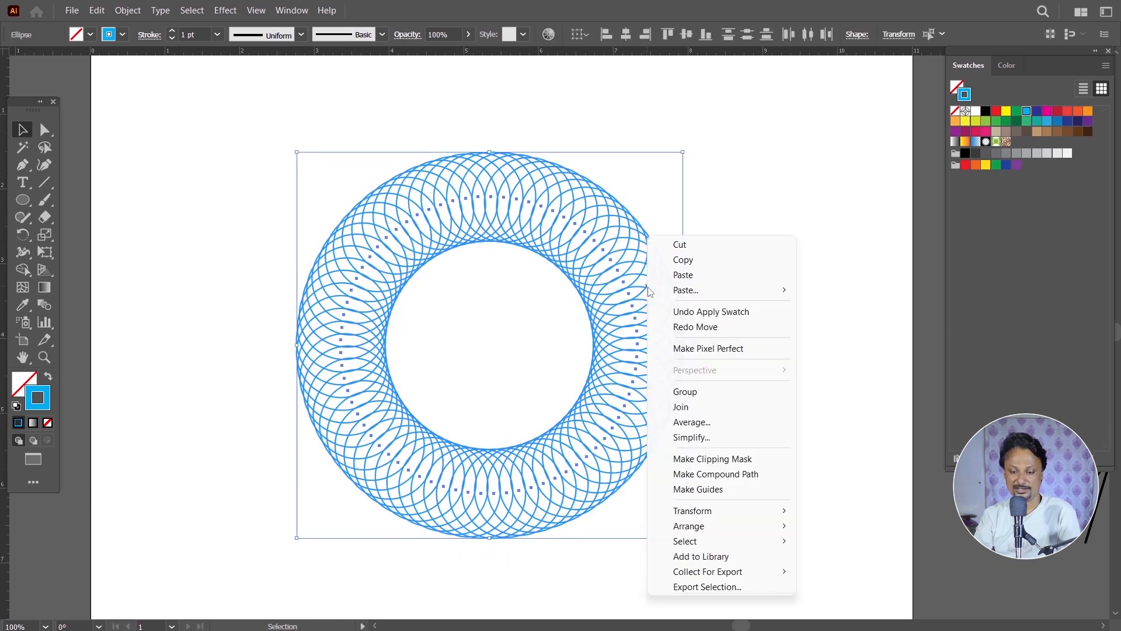
left_click(692, 392)
left_click(783, 396)
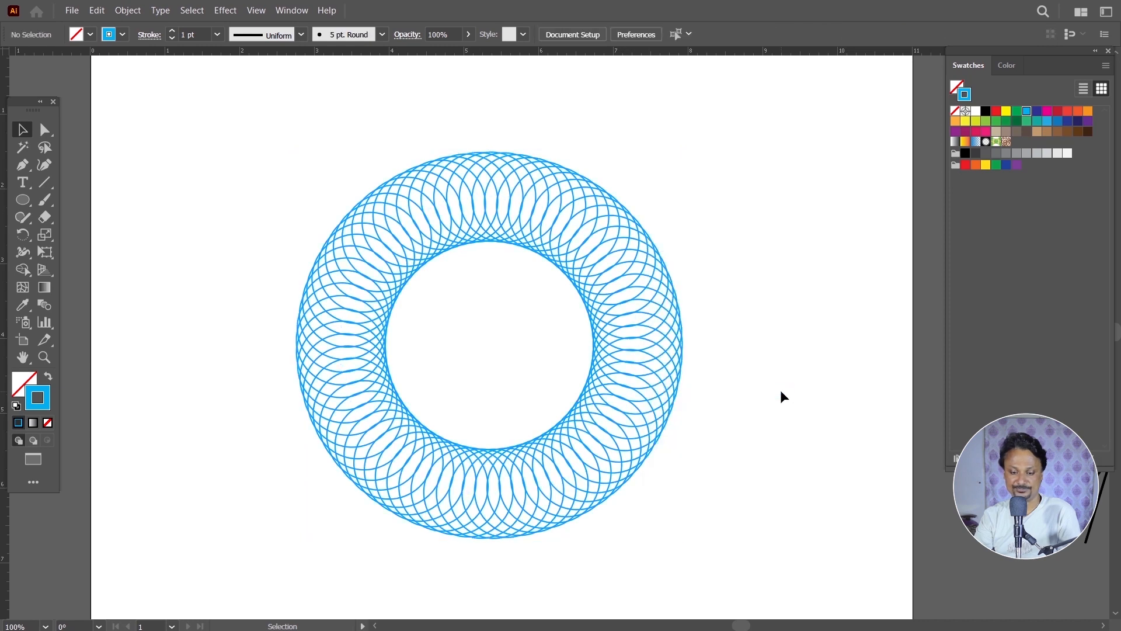
Move the grouped ring off the artboard, up and to the right beside the other patterns, and deselect it
left_click_drag(788, 368, 621, 375)
scroll(567, 373, "down", 2)
left_click_drag(525, 380, 970, 287)
left_click_drag(386, 311, 842, 114)
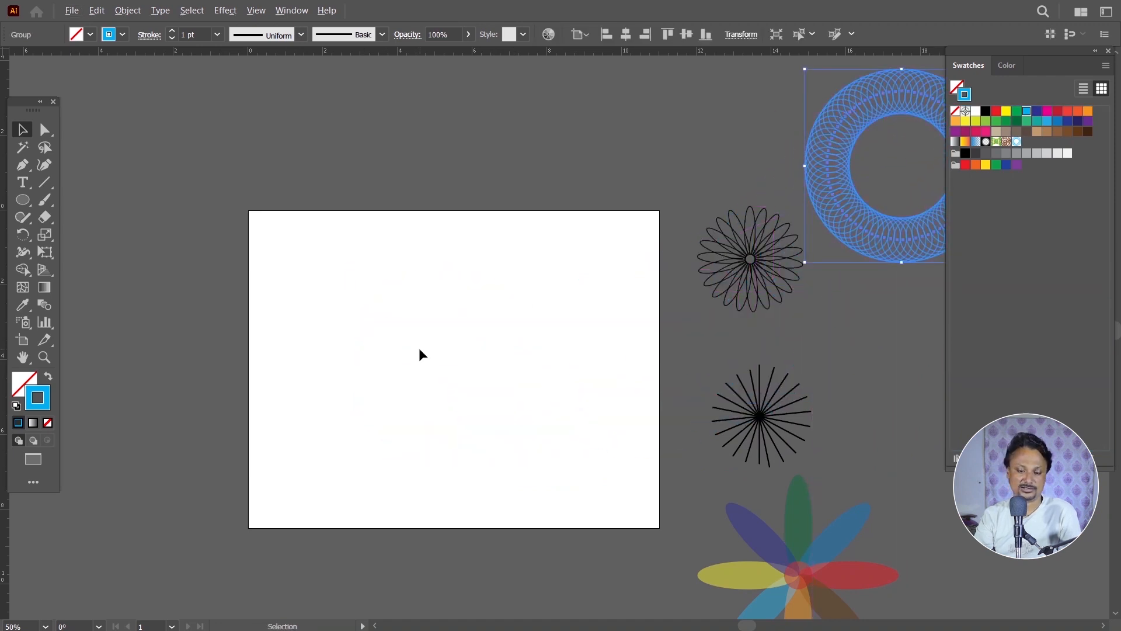
left_click(436, 366)
Draw a circle near the middle of the empty artboard
scroll(436, 366, "up", 2)
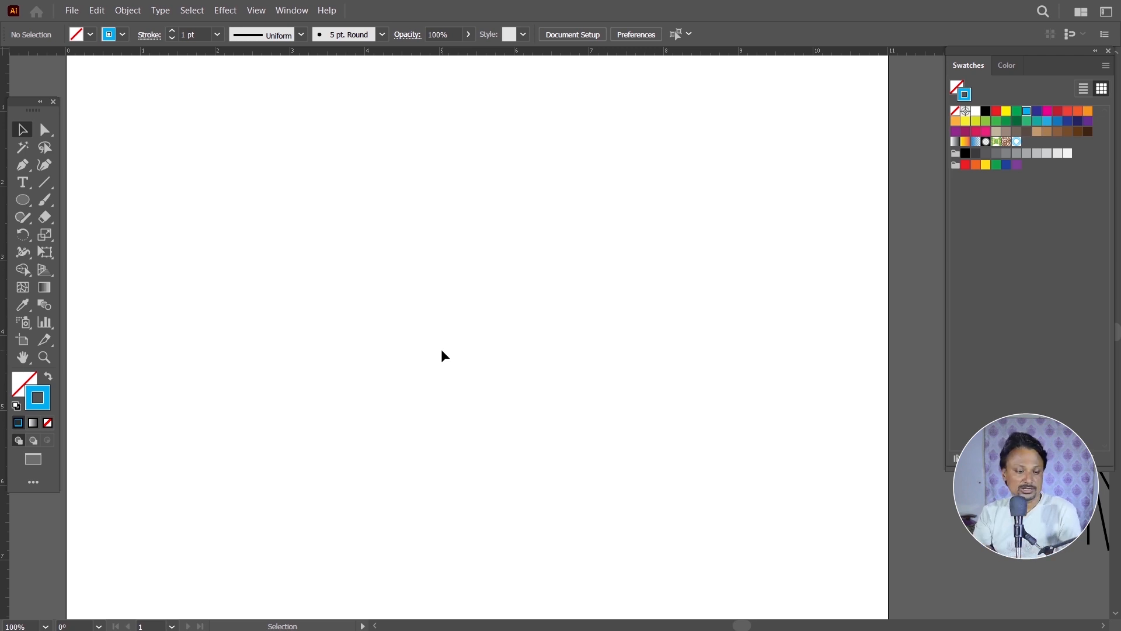
left_click_drag(26, 201, 73, 237)
left_click_drag(303, 214, 599, 471)
key("v")
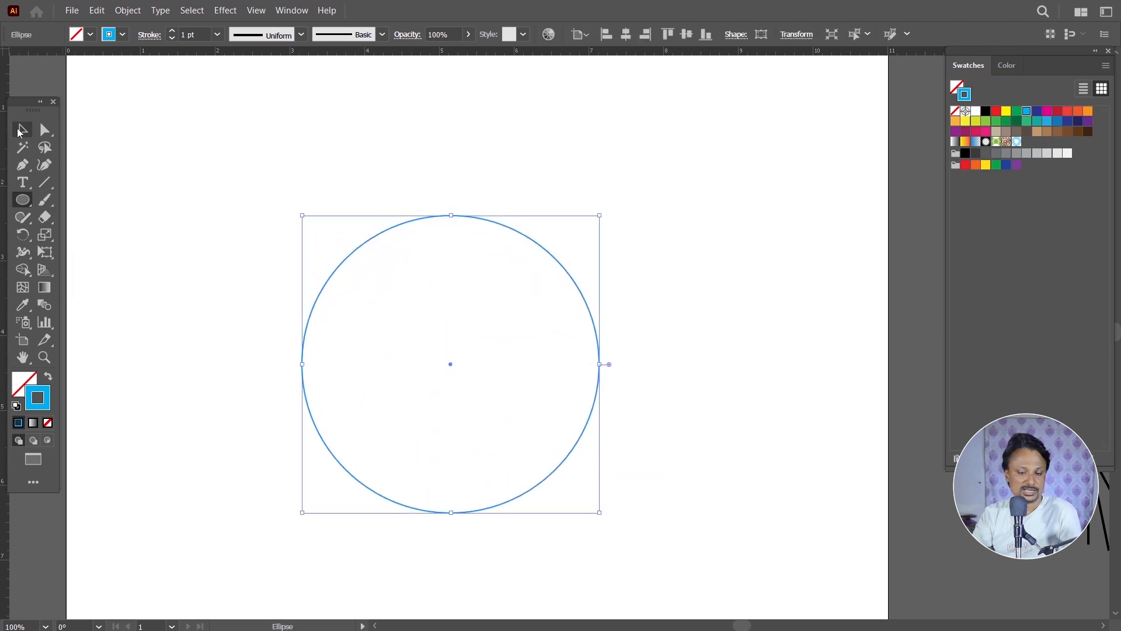
Paste a copy of the circle in place, enlarge it about its centre and undo the enlargement
key("a")
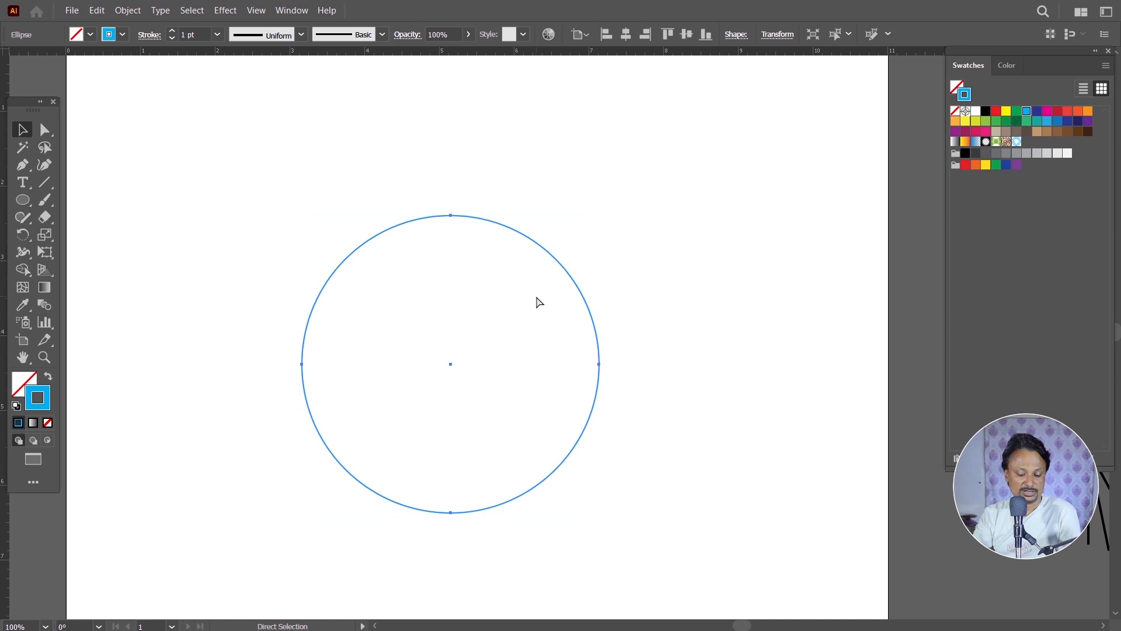
key("ctrl")
key("v")
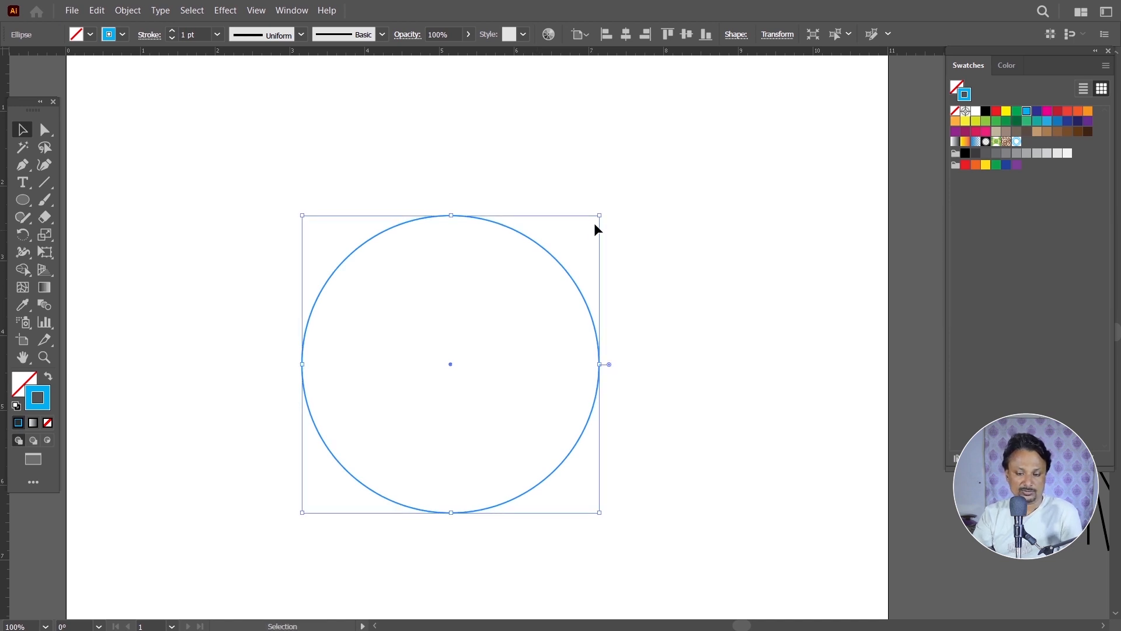
left_click_drag(602, 217, 655, 175)
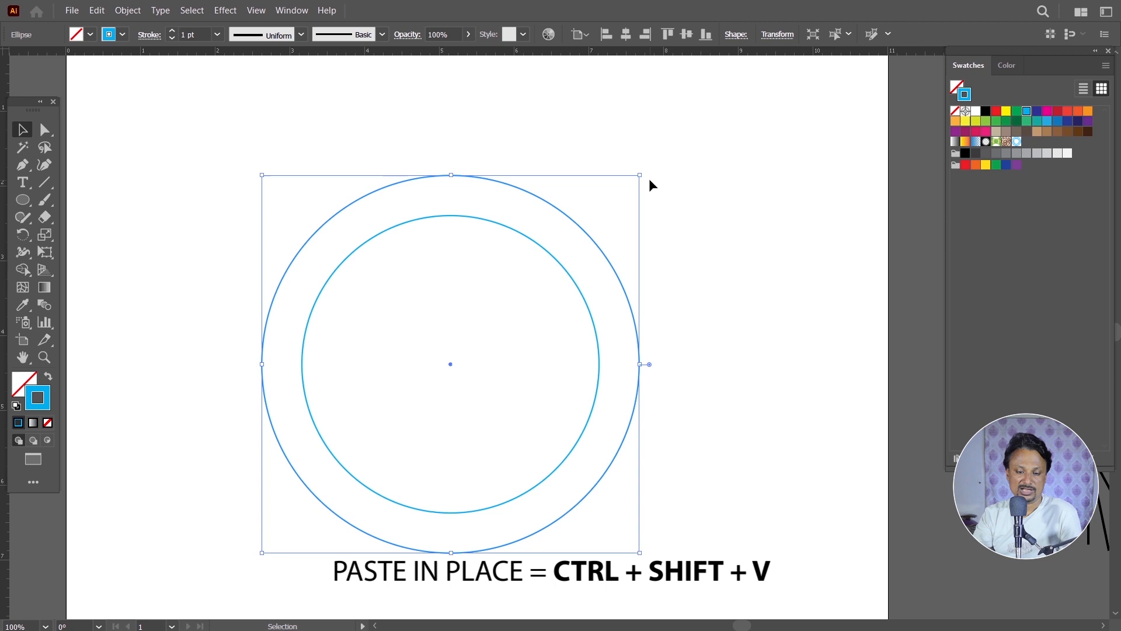
key("ctrl+z")
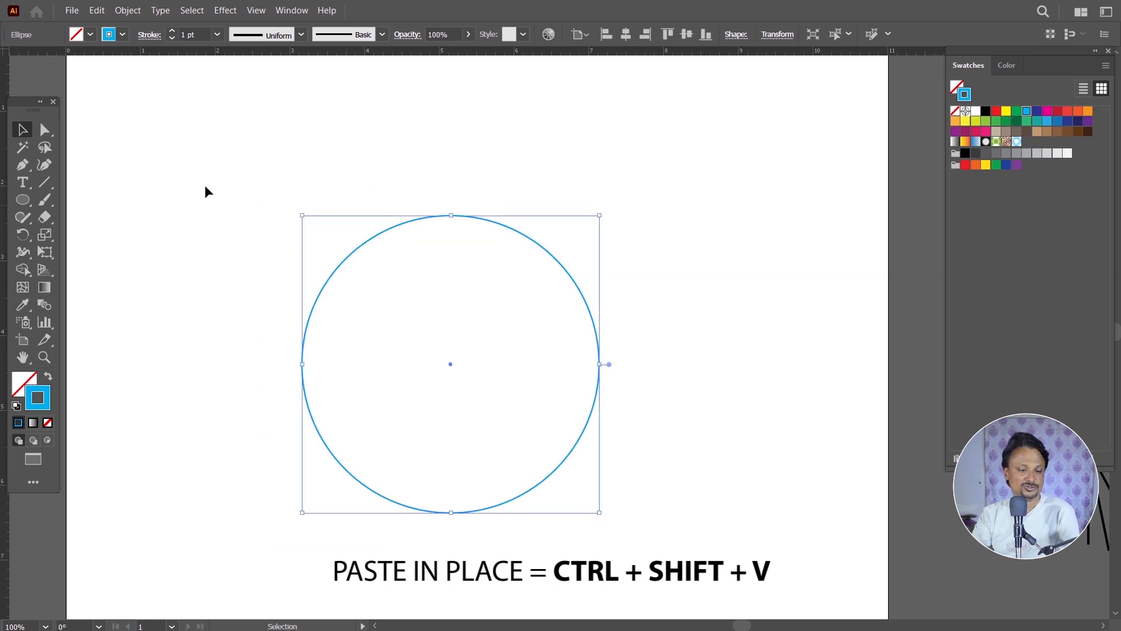
Clear the circle and its in-place copy from the artboard
left_click(160, 135)
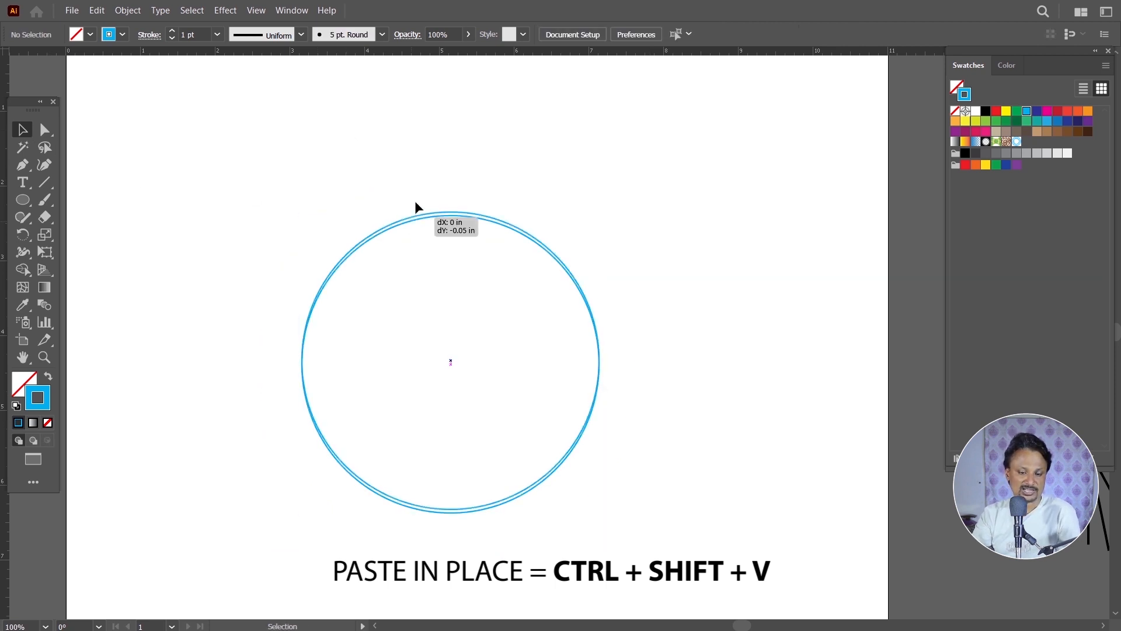
key("ctrl+shift+v")
key("ctrl+z")
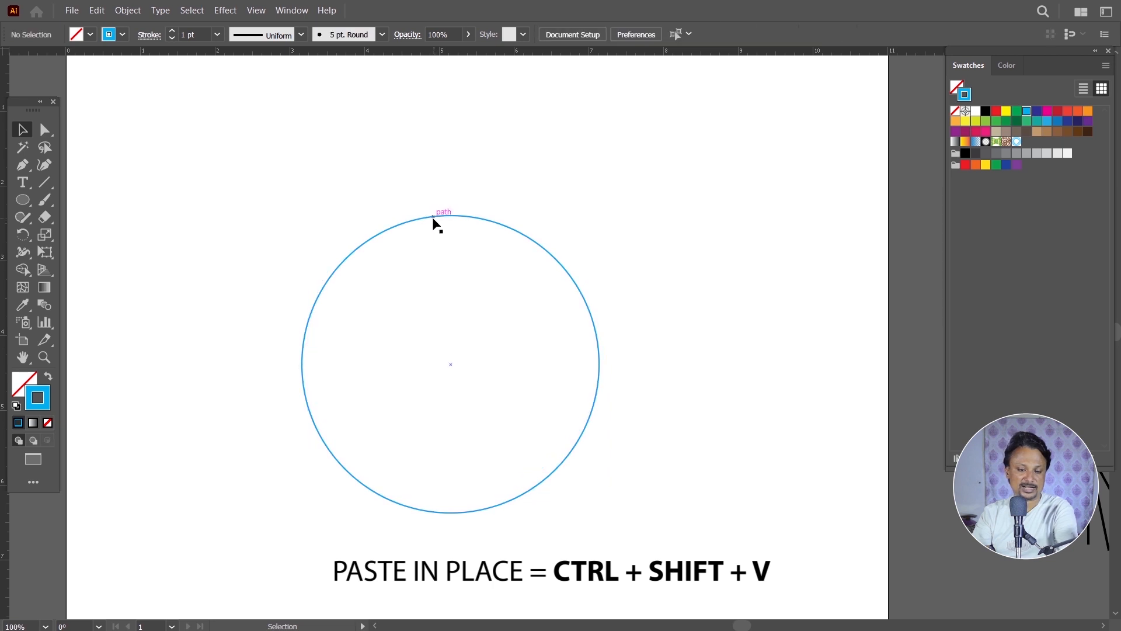
left_click(433, 217)
key("Delete")
Draw a new unfilled light blue circle near the middle of the artboard
left_click(22, 200)
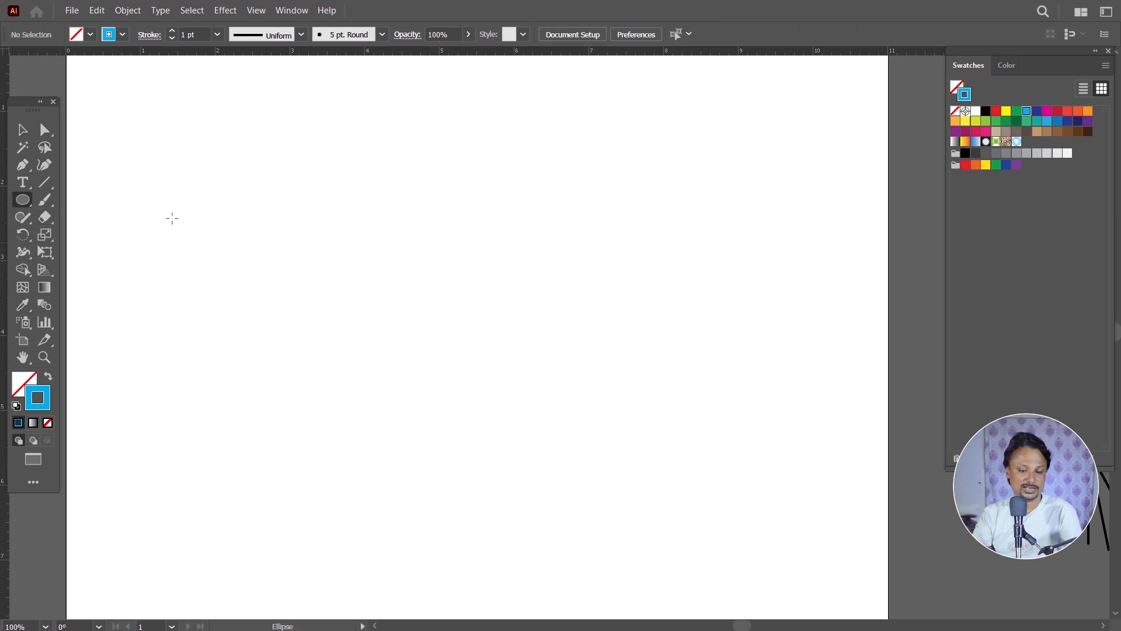
mouse_move(309, 186)
left_mouse_down()
mouse_move(439, 318)
mouse_move(594, 451)
left_mouse_up()
left_click(29, 135)
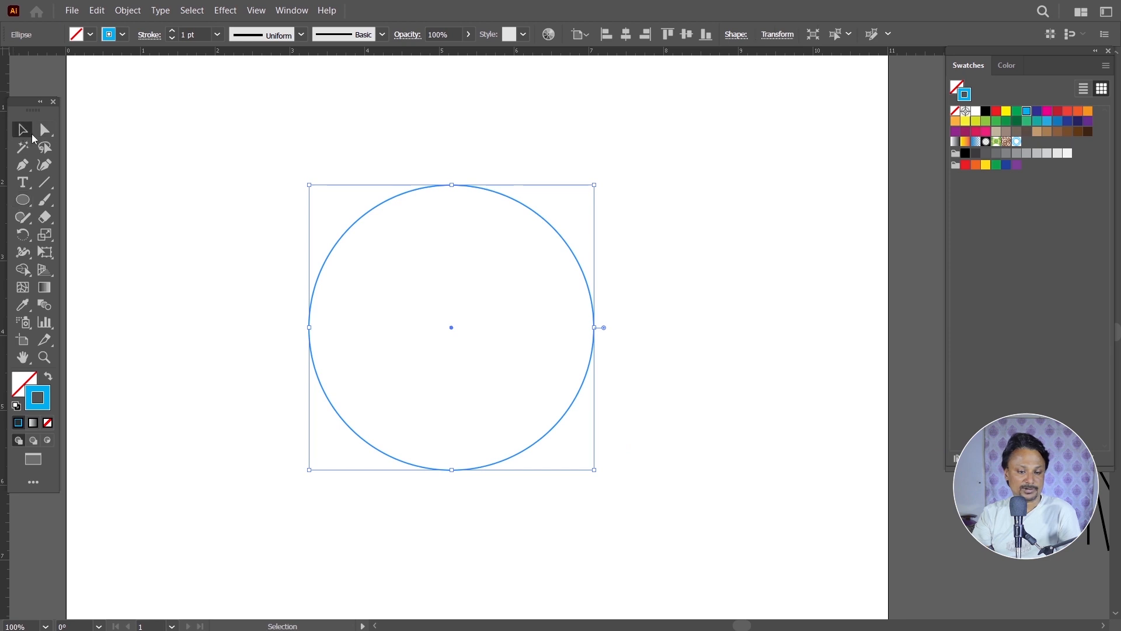
Duplicate the circle horizontally to its right and enlarge the copy about its own centre
left_click(382, 204)
left_click(385, 202)
left_click_drag(386, 205, 483, 206)
left_click_drag(693, 183, 747, 146)
Align both circles on their horizontal centres and move the concentric pair toward the middle of the artboard
left_click(430, 156)
left_click_drag(376, 171, 486, 226)
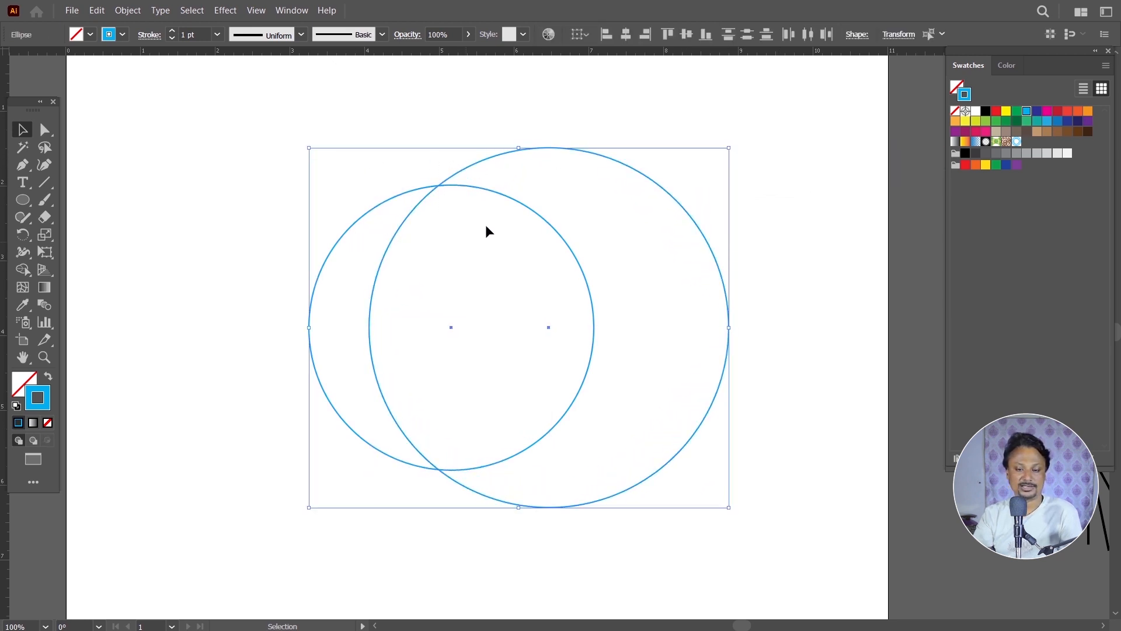
left_click(630, 36)
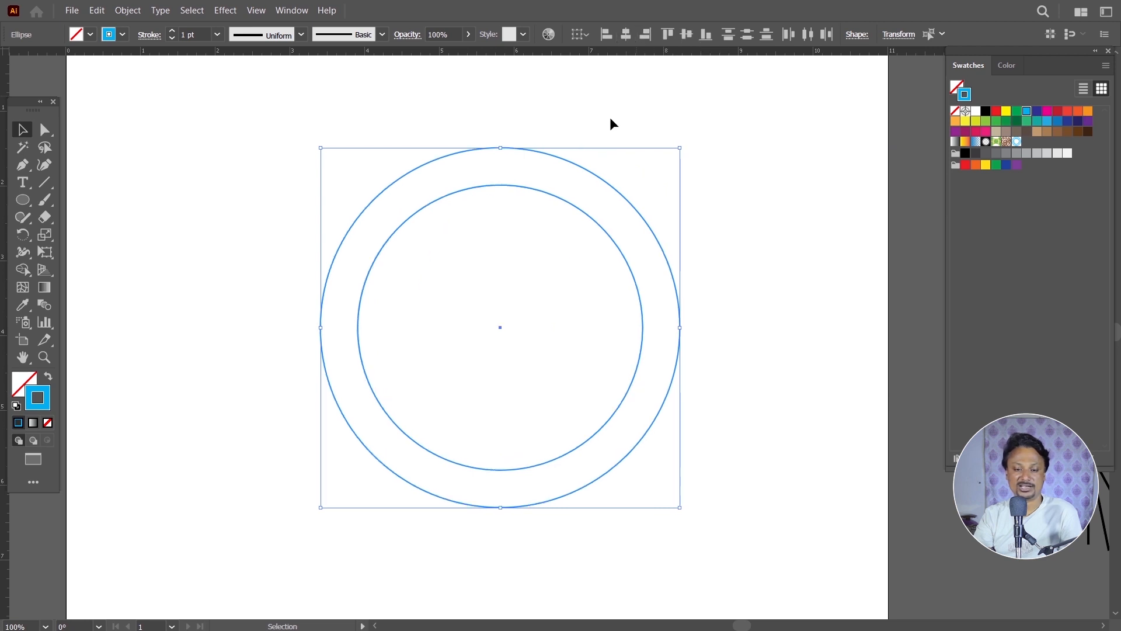
left_click_drag(570, 163, 520, 171)
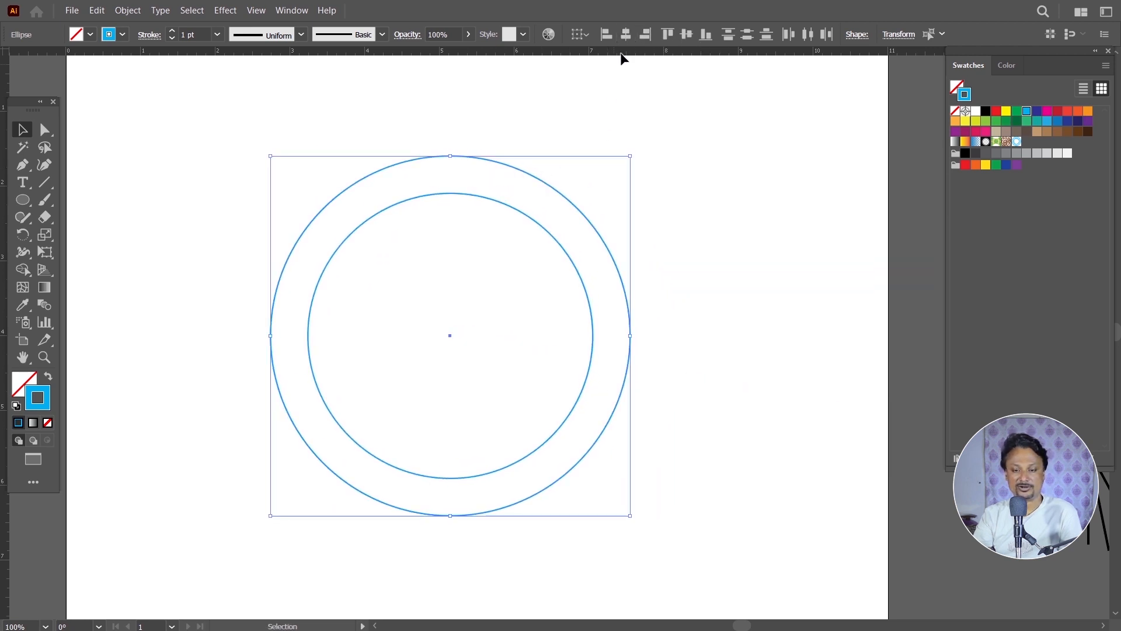
left_click(673, 105)
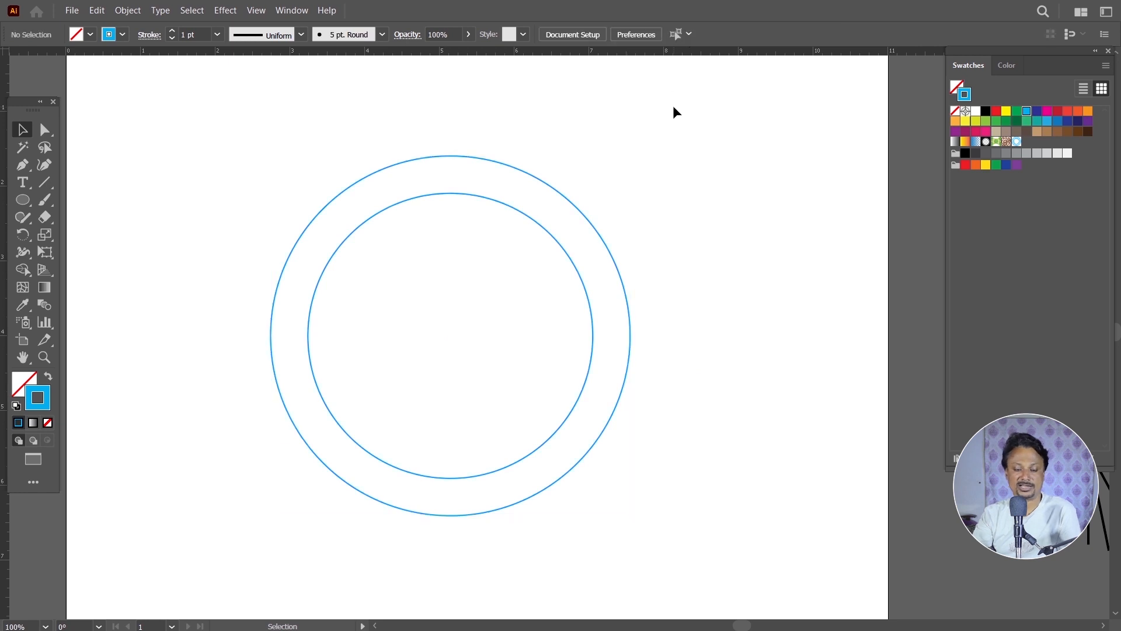
Select both concentric circles, group them and deselect the group
left_click_drag(305, 237, 443, 310)
key("a")
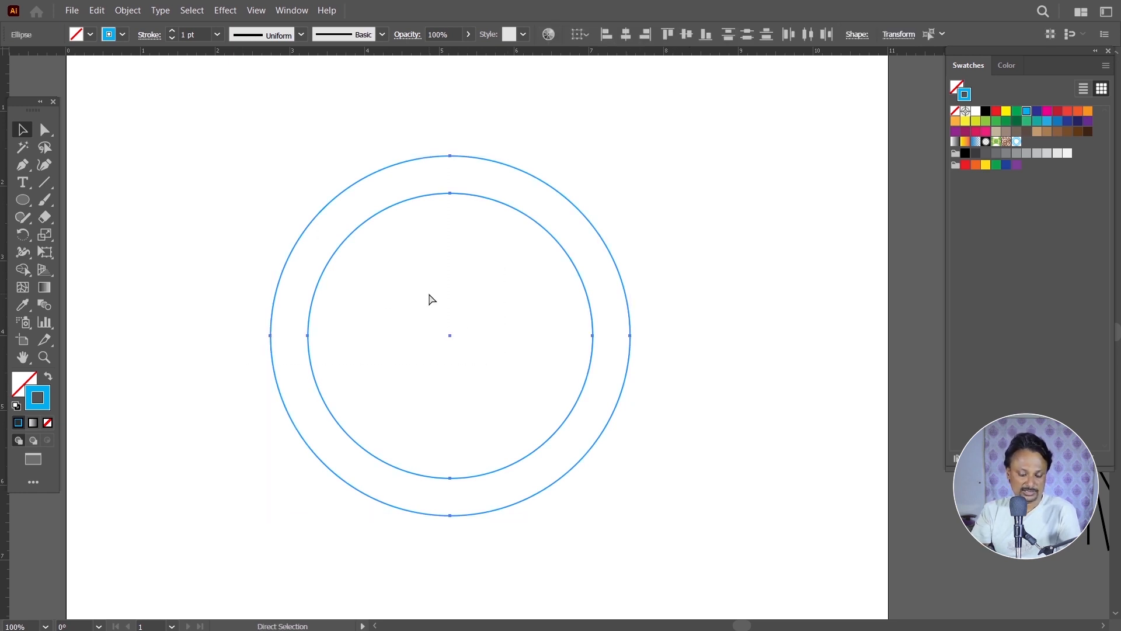
key("v")
left_click(703, 205)
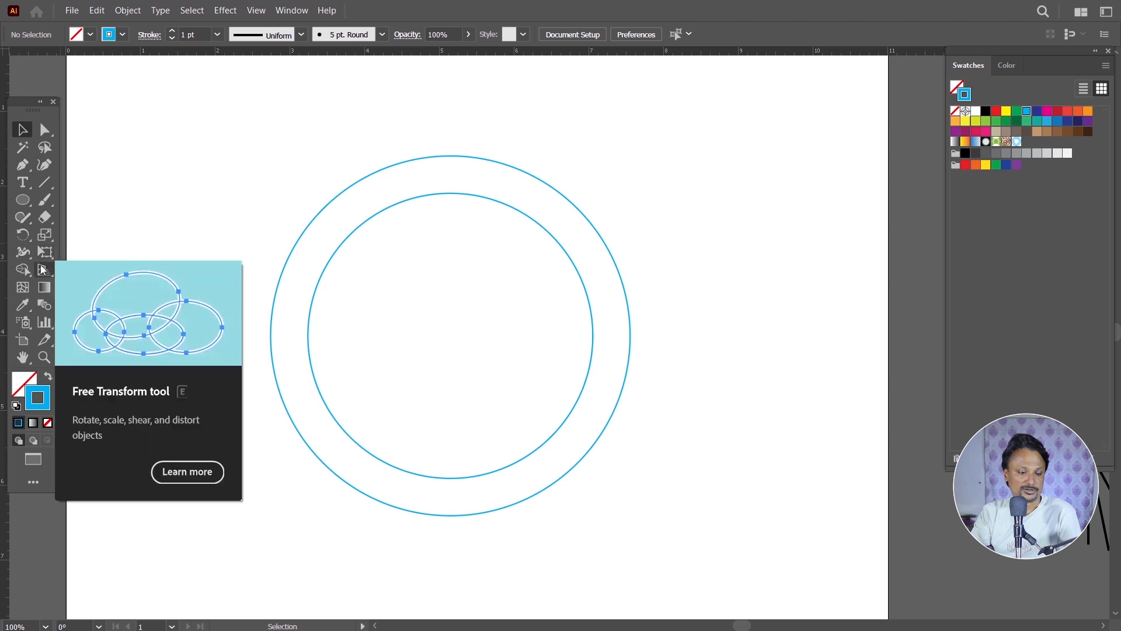
Create an 8-pointed star with radii of 0.3086 in and 0.1543 in to the upper right of the circles
left_click(30, 207)
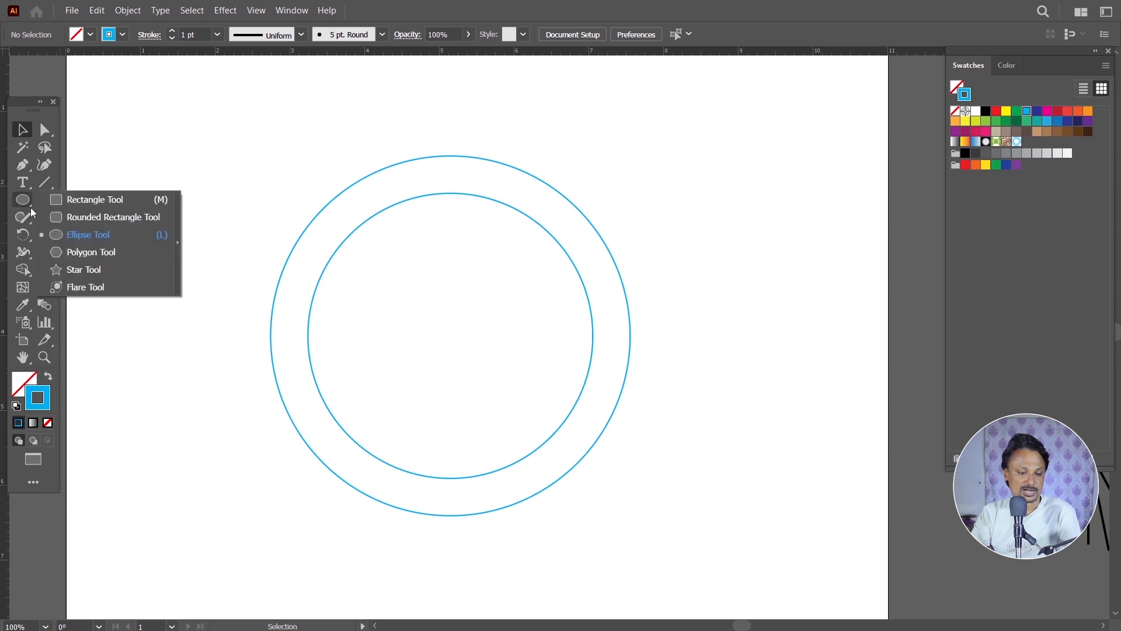
left_click(90, 273)
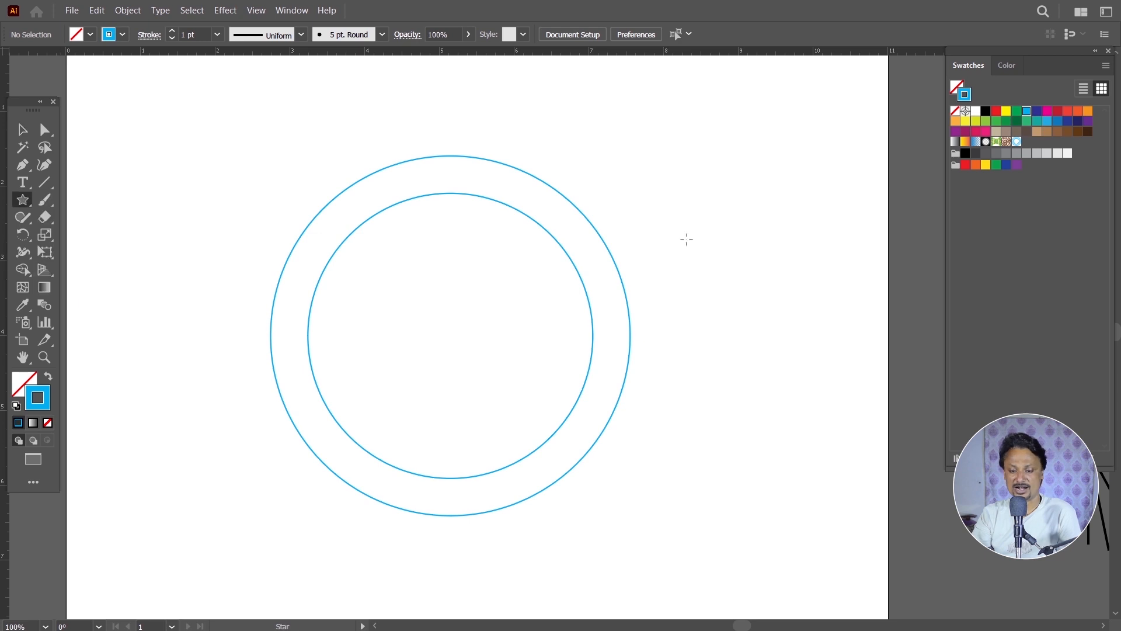
left_click(689, 201)
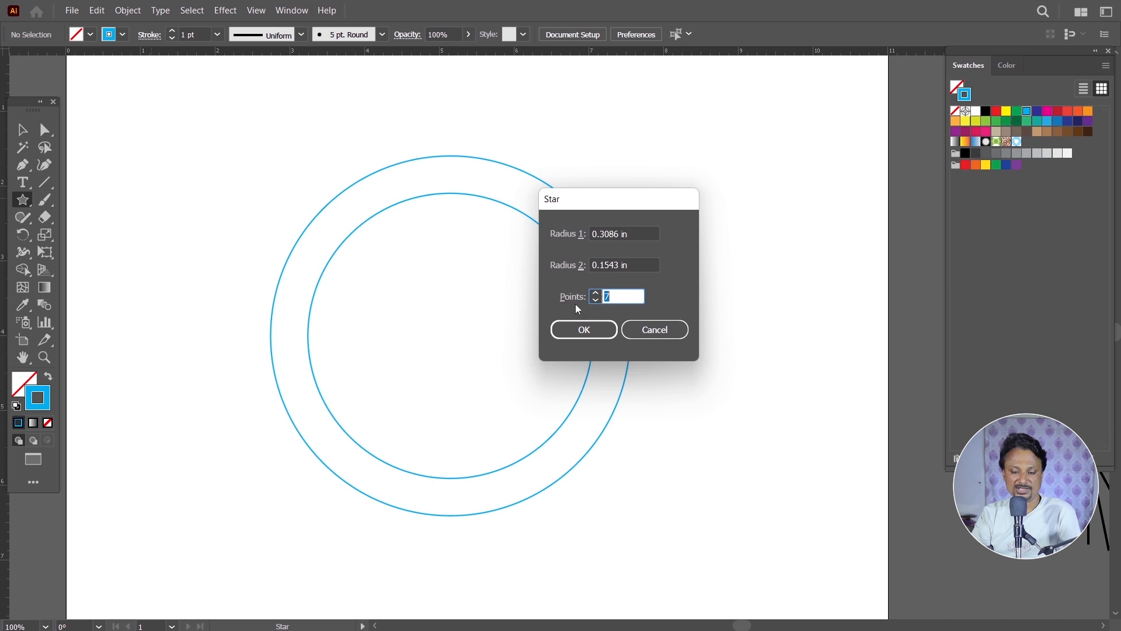
left_click_drag(608, 208, 750, 158)
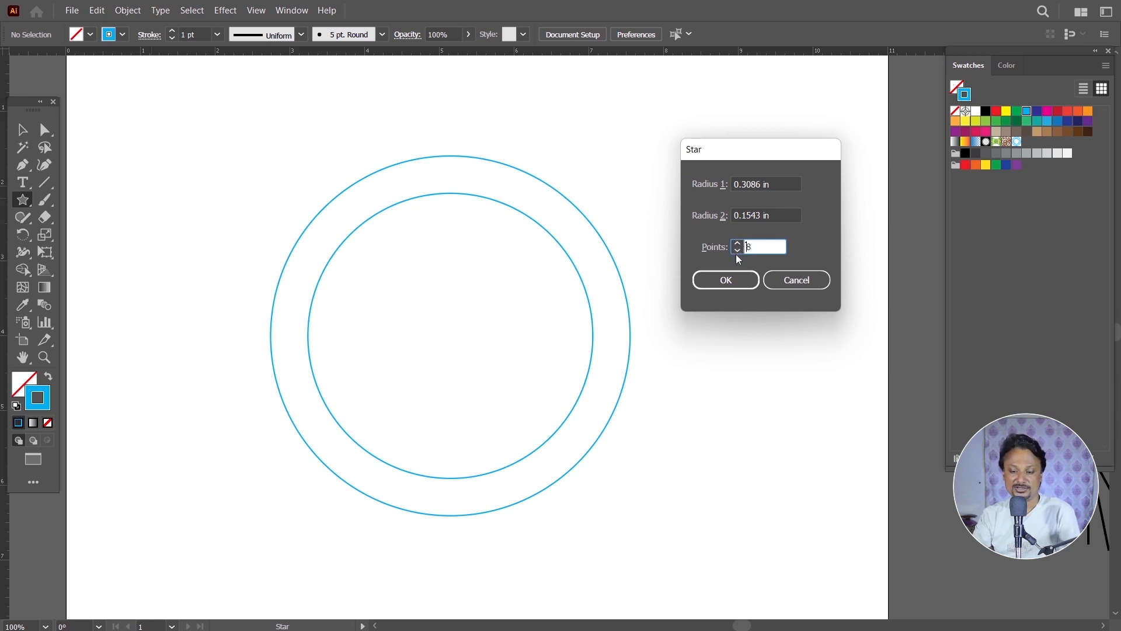
left_click(739, 277)
left_click(22, 129)
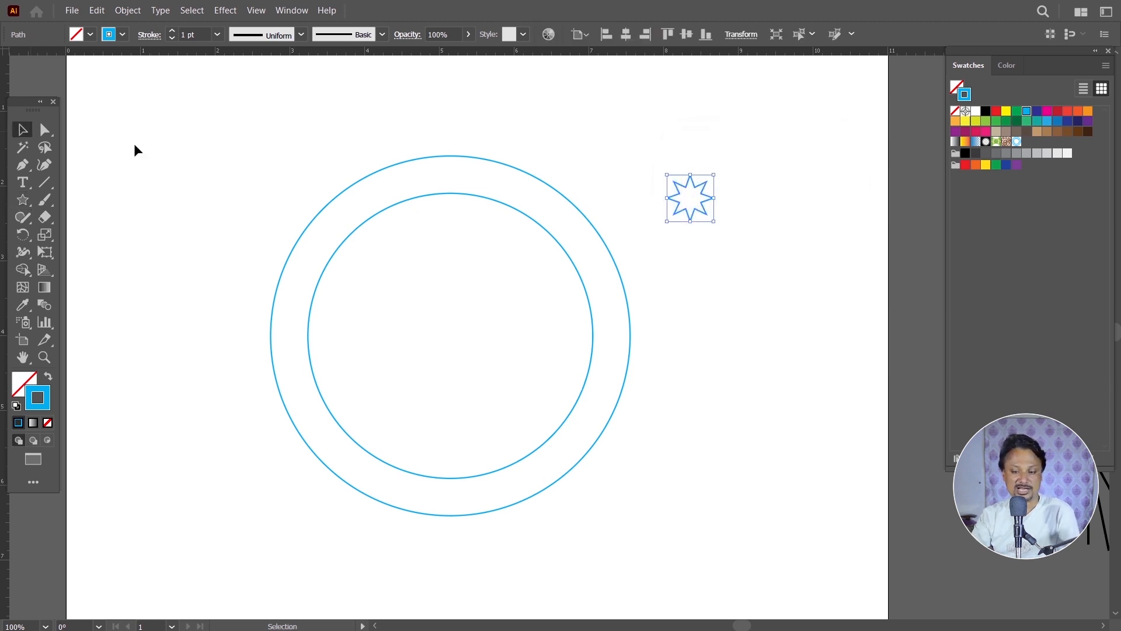
Shrink the star and move it into the band between the two circles, near the top
left_click(700, 215)
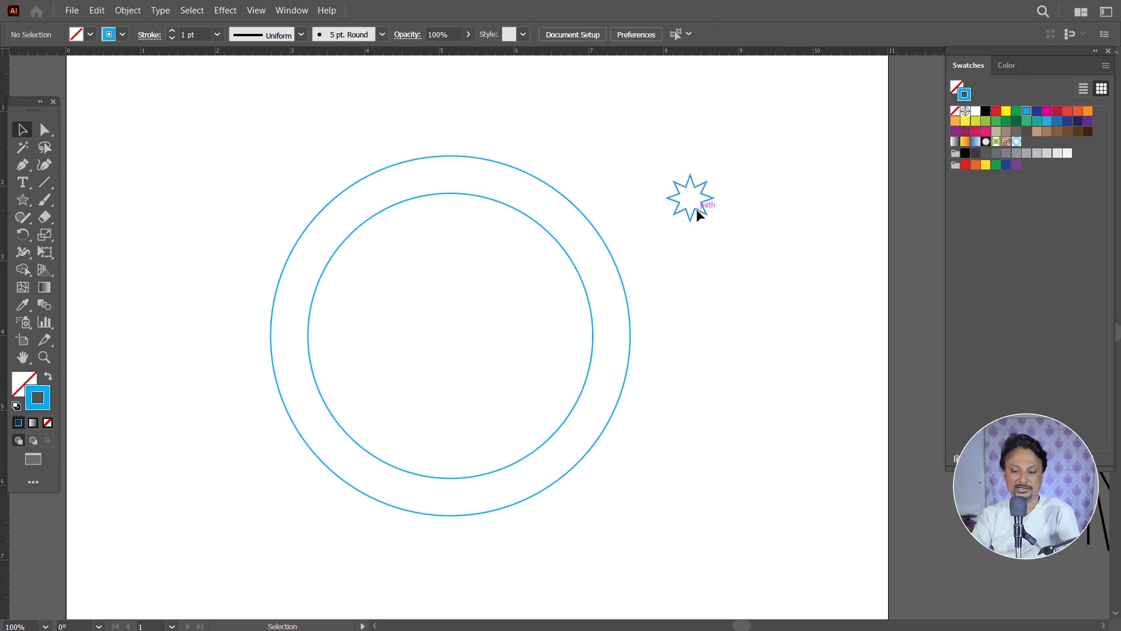
left_click(696, 208)
left_click_drag(715, 174, 495, 185)
left_click(696, 210)
left_click(457, 132)
Select the star with the circle group and align them on their horizontal centres
scroll(431, 175, "up", 2)
left_click_drag(400, 121, 550, 267)
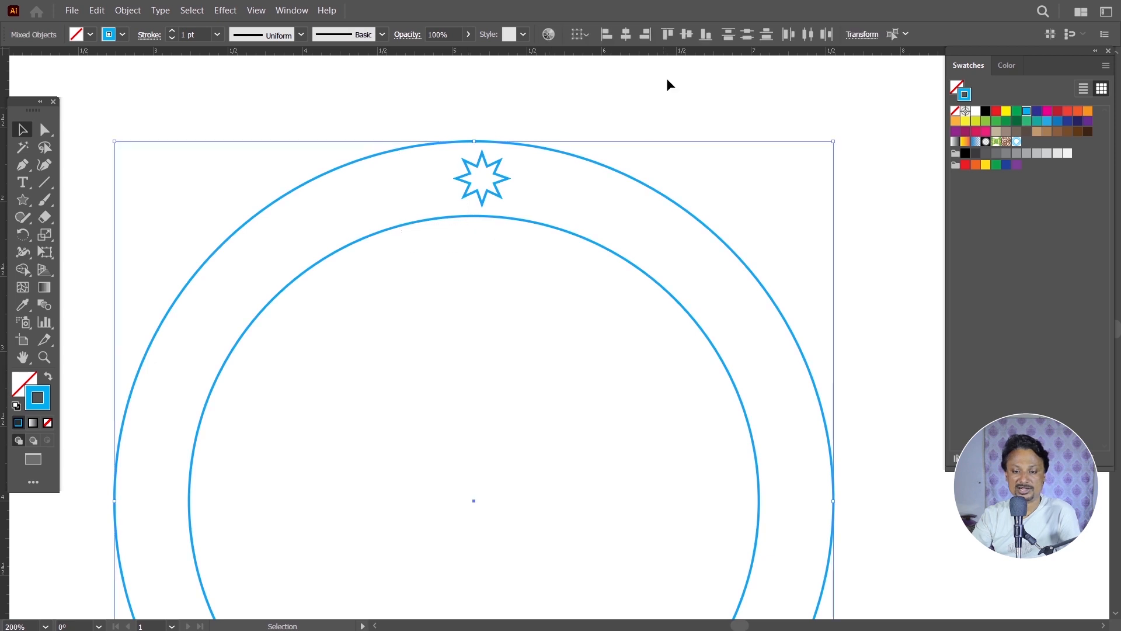
left_click(625, 35)
left_click(605, 85)
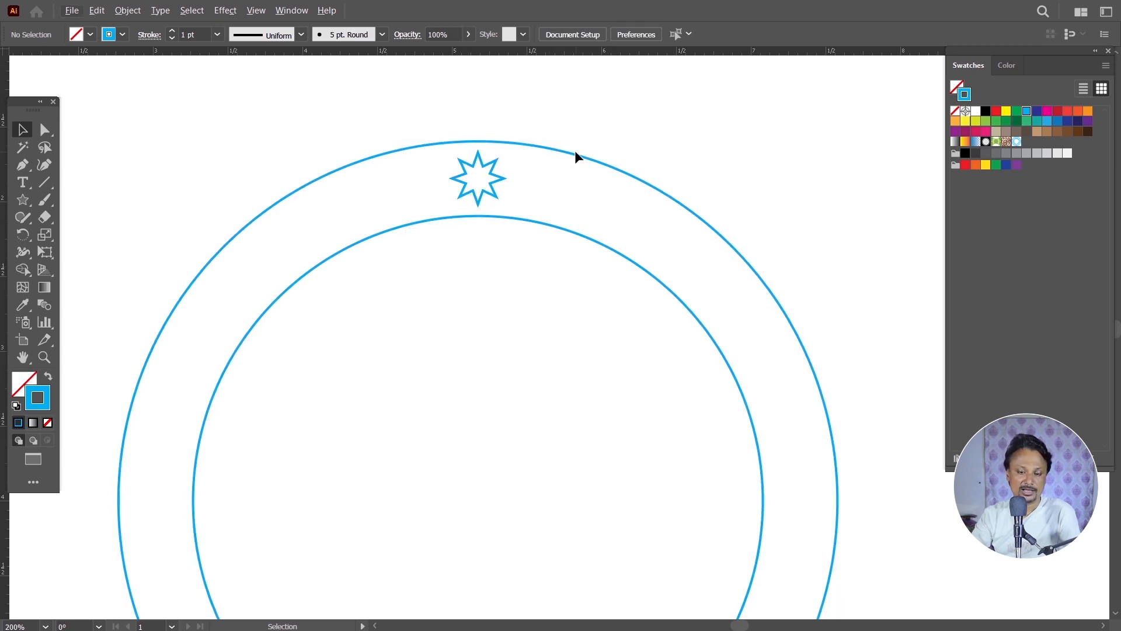
Scale the star down about its centre to about 0.25 in wide and deselect it
scroll(575, 150, "down", 1)
left_click_drag(584, 178, 555, 122)
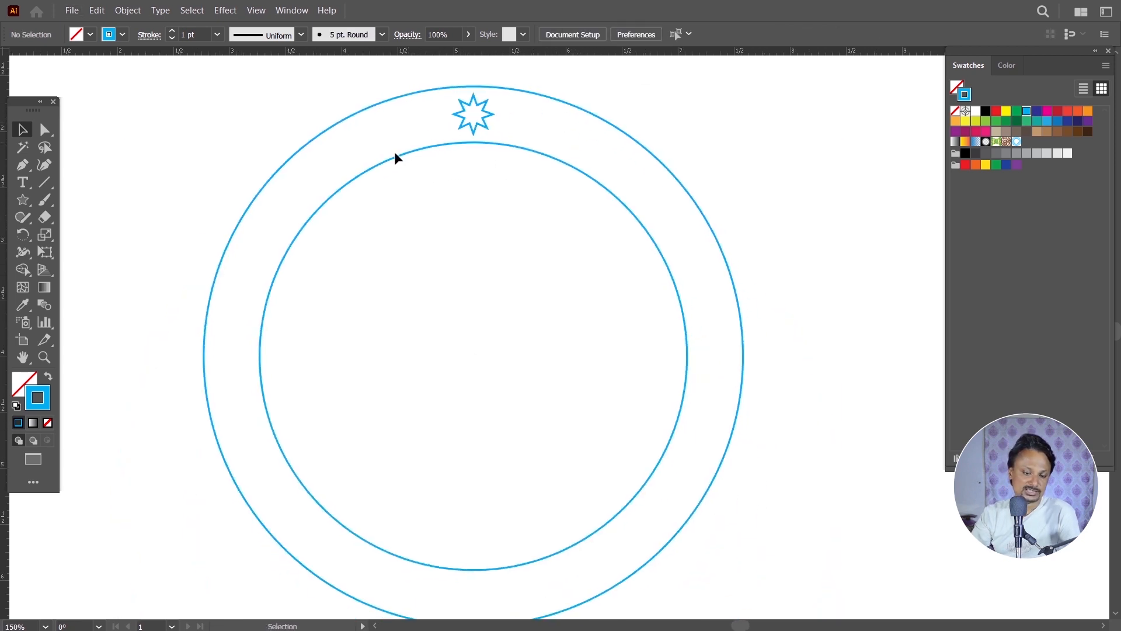
scroll(315, 403, "down", 1)
left_click_drag(383, 378, 469, 356)
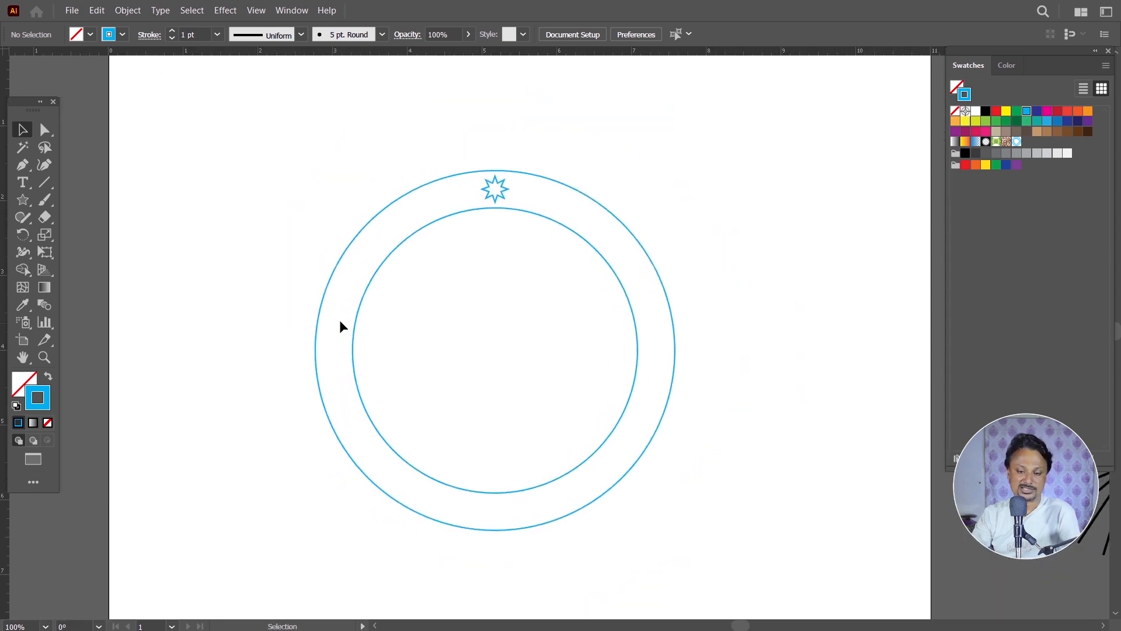
scroll(494, 201, "up", 2)
left_click(503, 195)
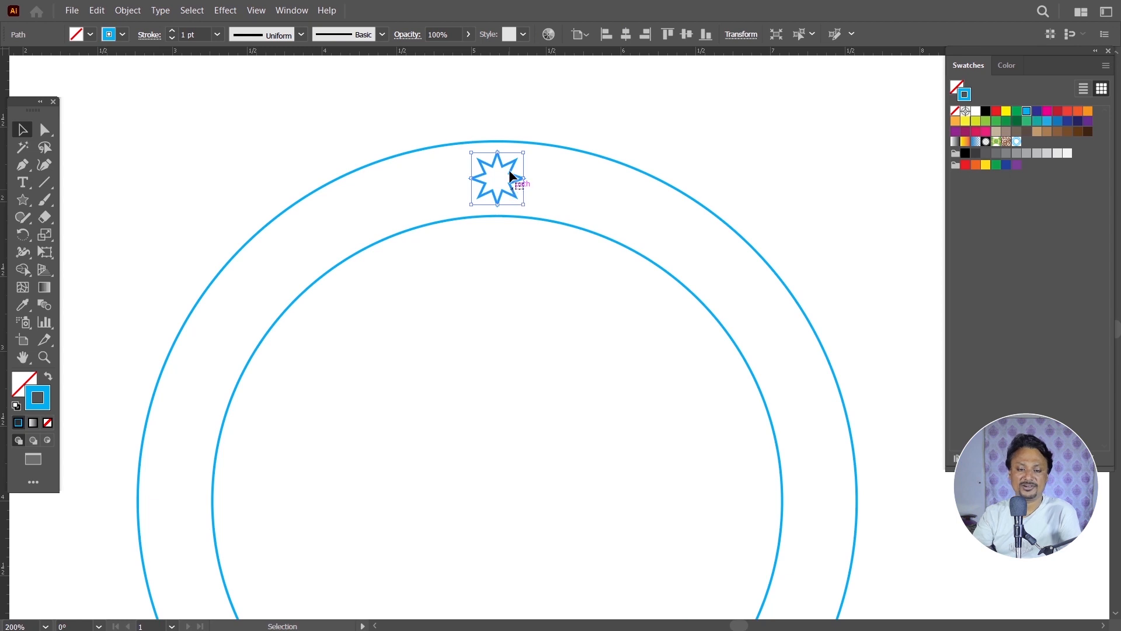
scroll(515, 155, "up", 1)
left_click_drag(527, 150, 518, 159)
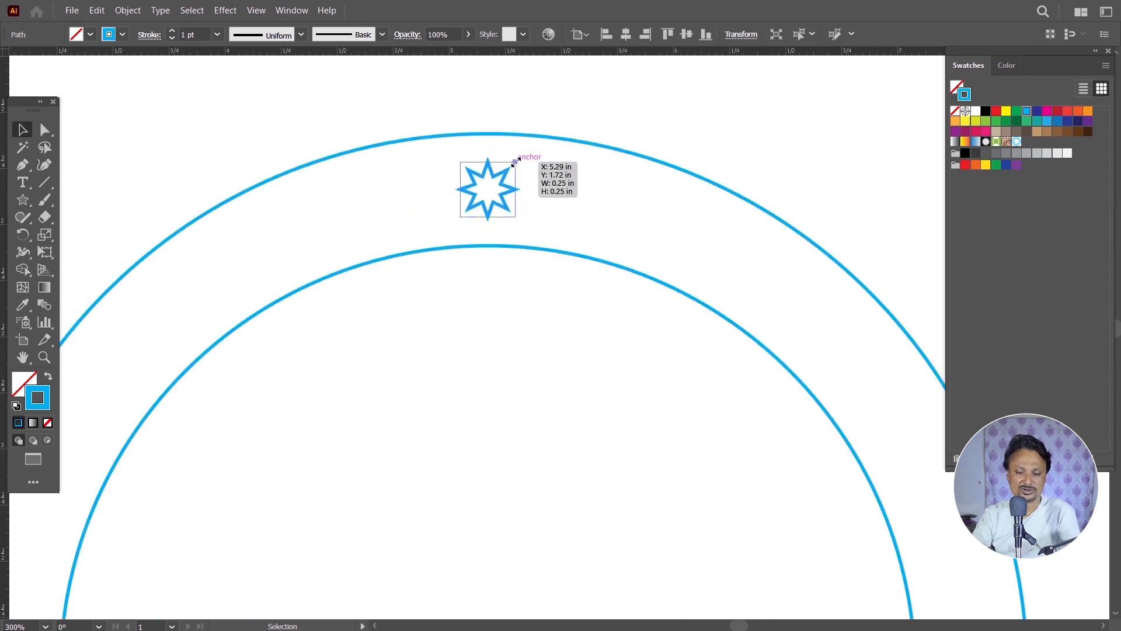
left_click(536, 106)
scroll(535, 107, "down", 2)
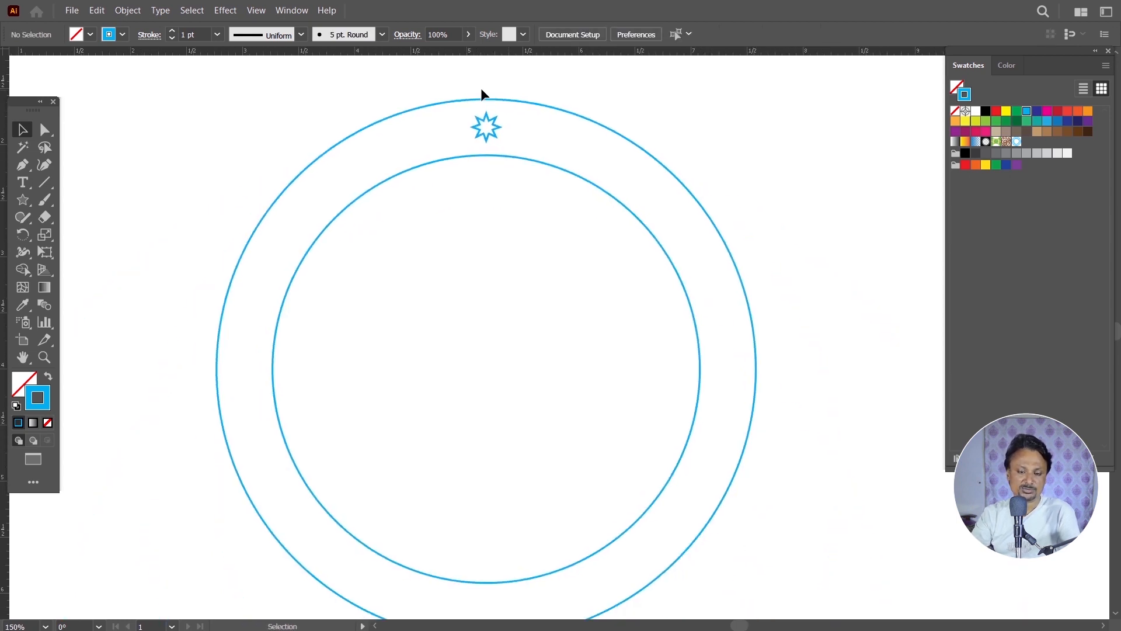
Draw a small circle at the centre of the two concentric circles with the Ellipse tool
key("ctrl+a")
left_click(677, 70)
left_click(638, 217)
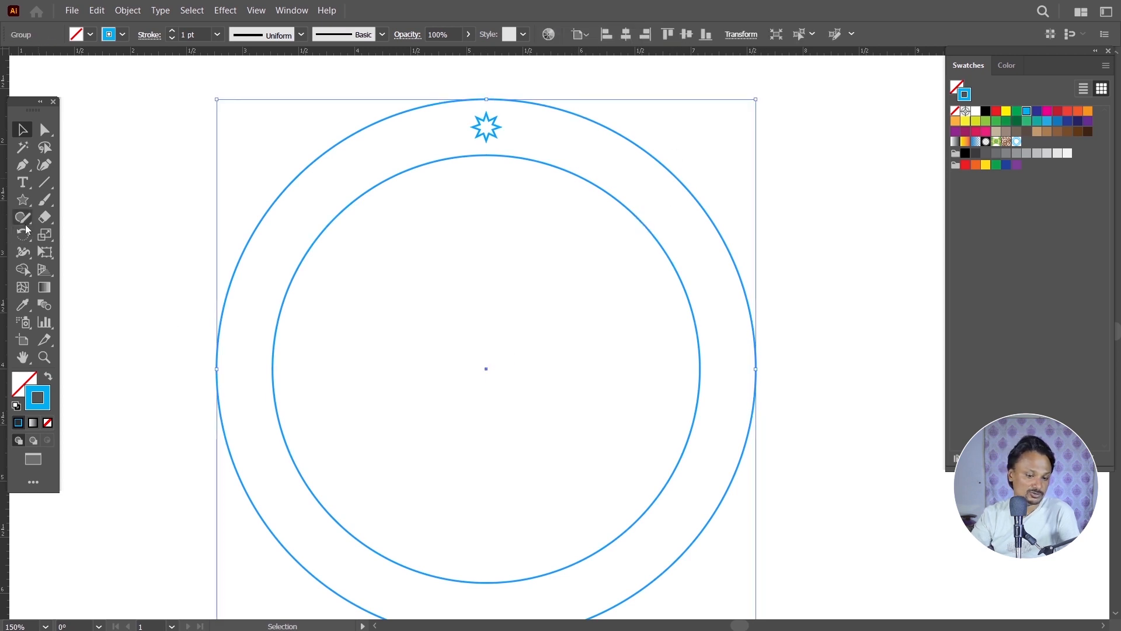
left_click(23, 200)
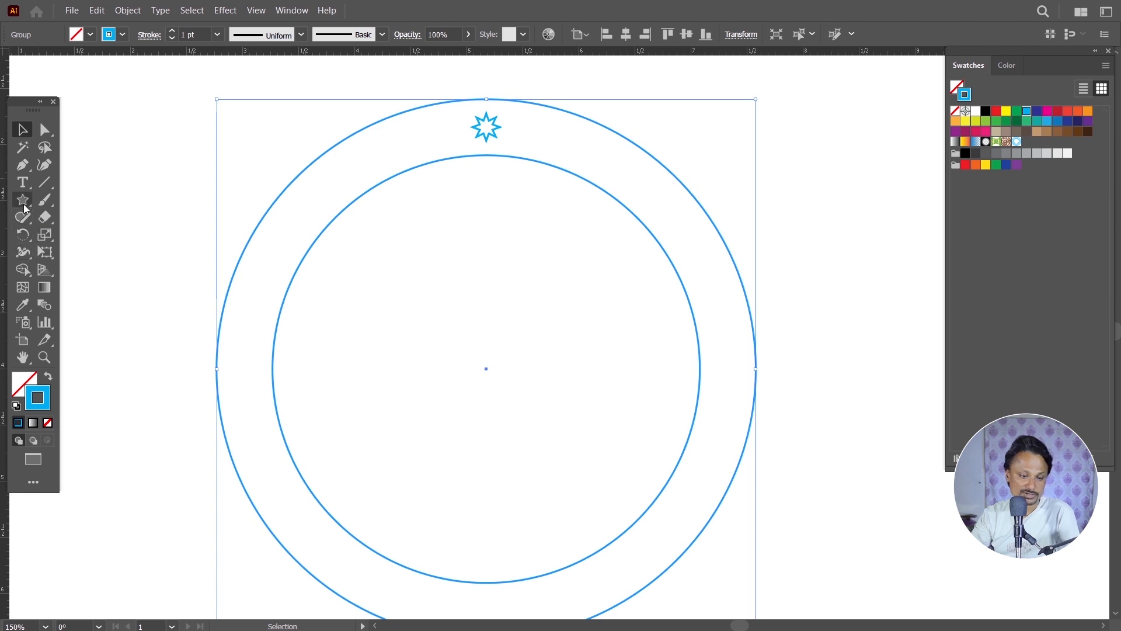
left_click(68, 233)
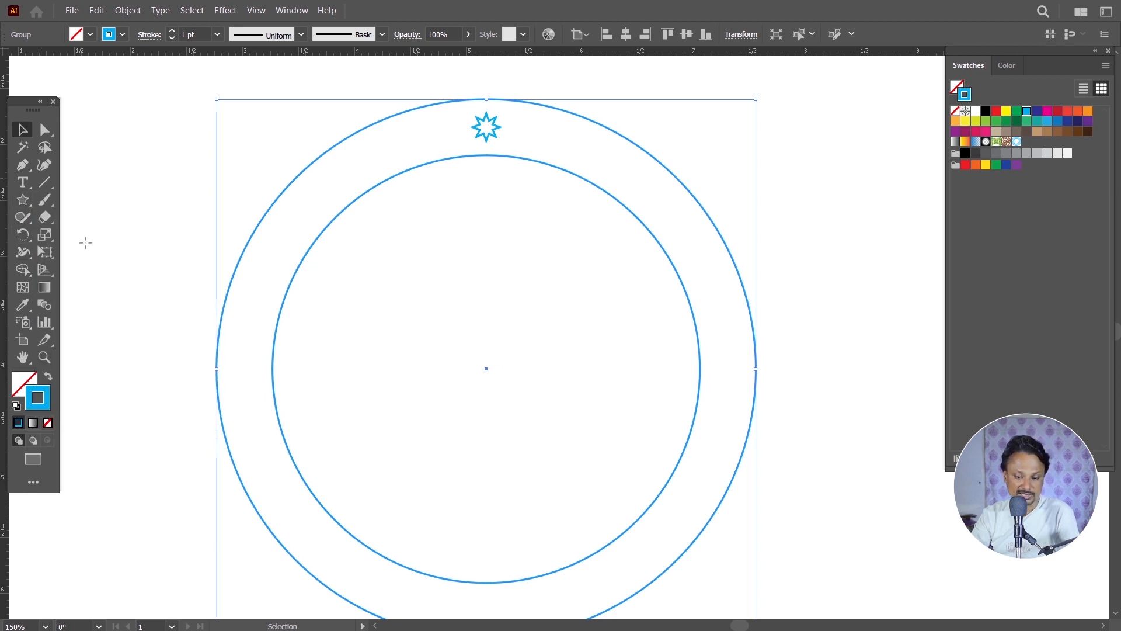
left_click_drag(487, 363, 500, 382)
key("v")
Move the star outside the circles to the upper right and align the small circle with the circle group on their vertical centres
left_click_drag(497, 139, 819, 147)
left_click(366, 118)
left_click_drag(315, 103, 514, 380)
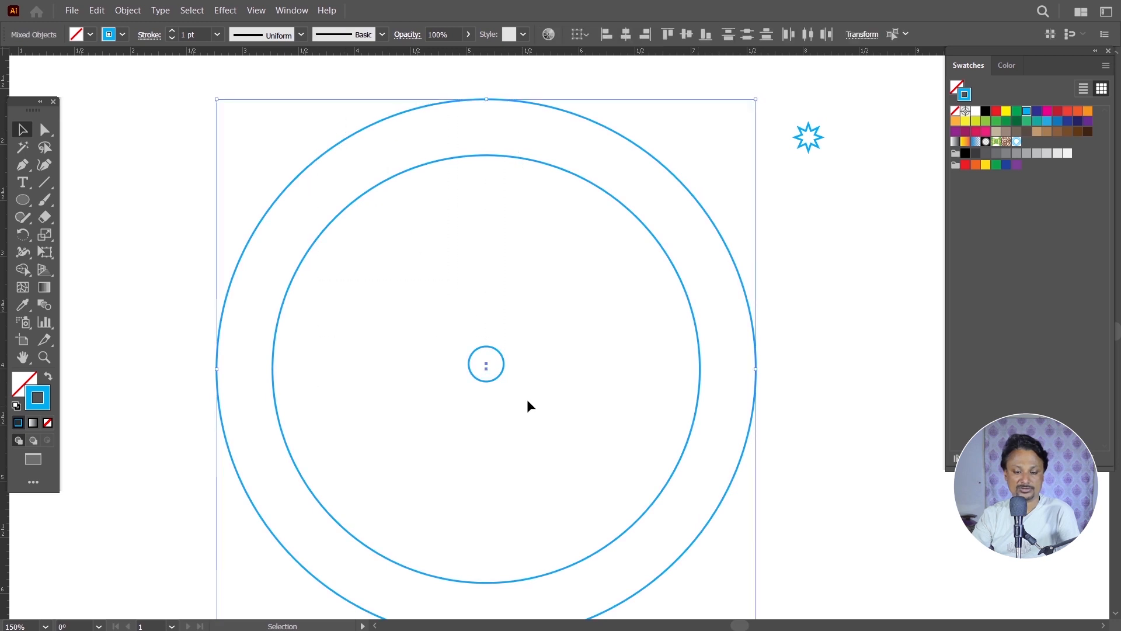
left_click(688, 37)
Move the star back into the band between the two large circles, near the top, and keep it selected
left_click(872, 201)
left_click_drag(813, 148, 490, 131)
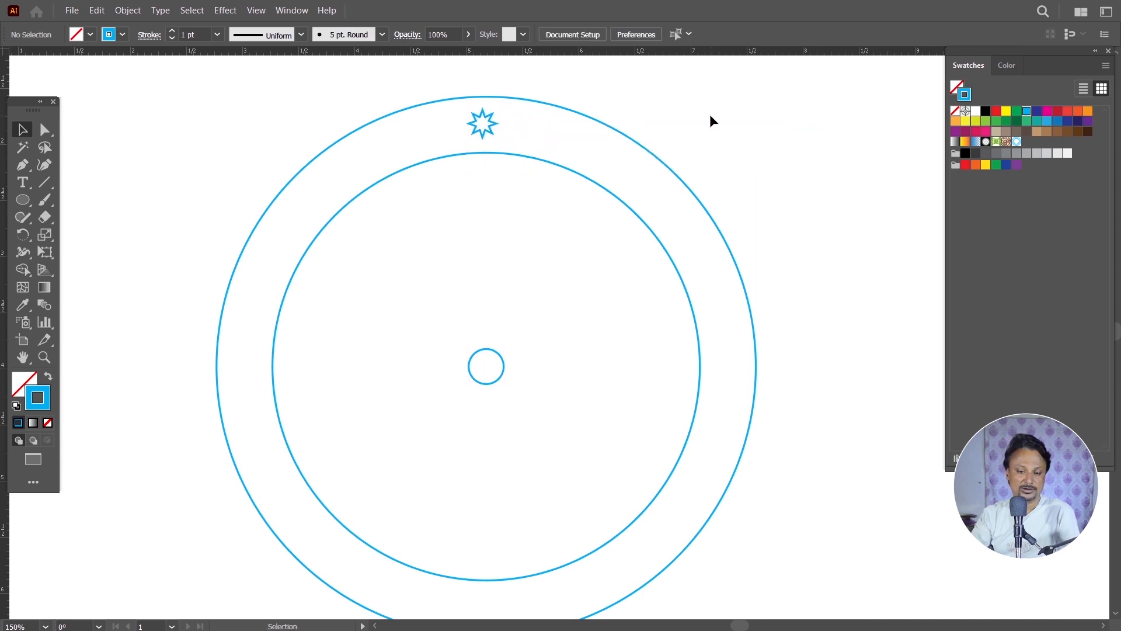
left_click(492, 135)
left_click_drag(478, 129, 477, 132)
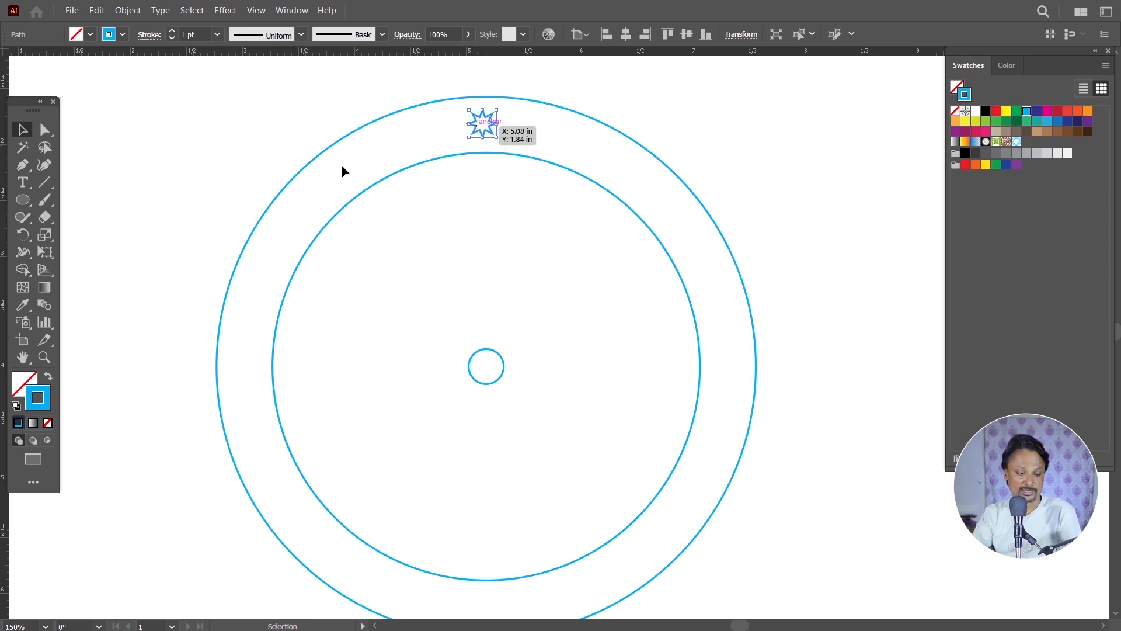
left_click(30, 243)
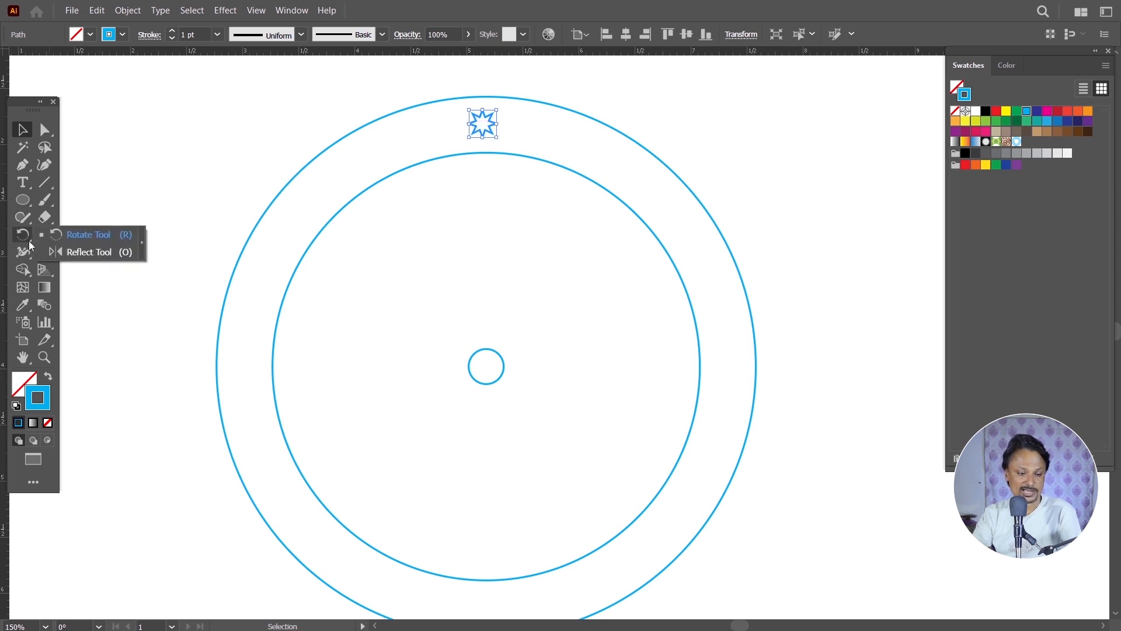
left_click(82, 236)
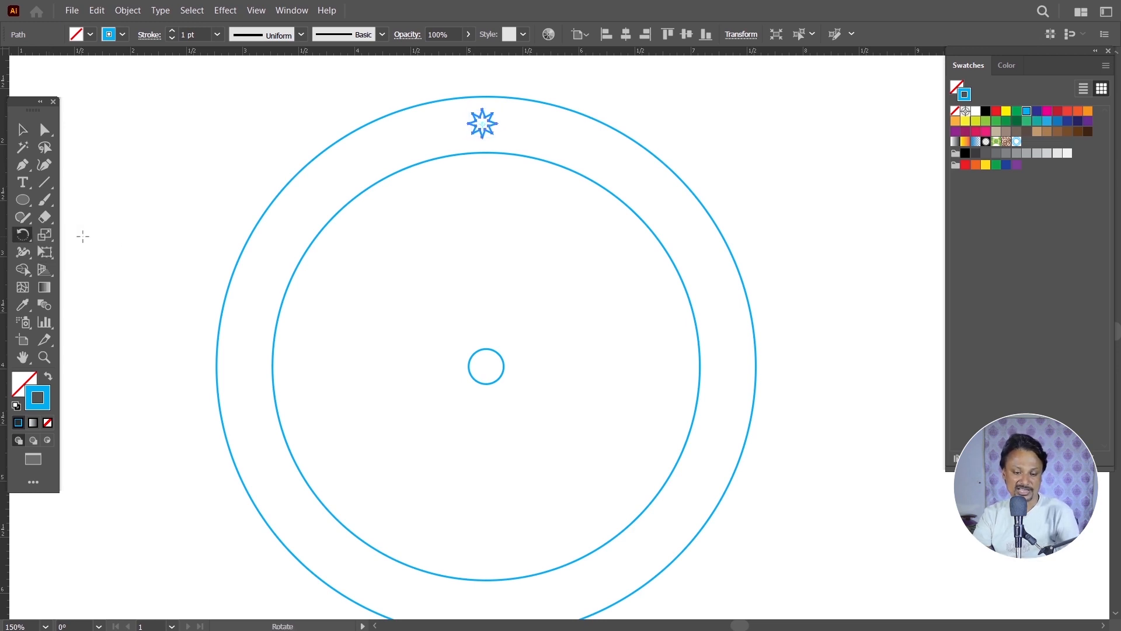
left_click(486, 366, "alt")
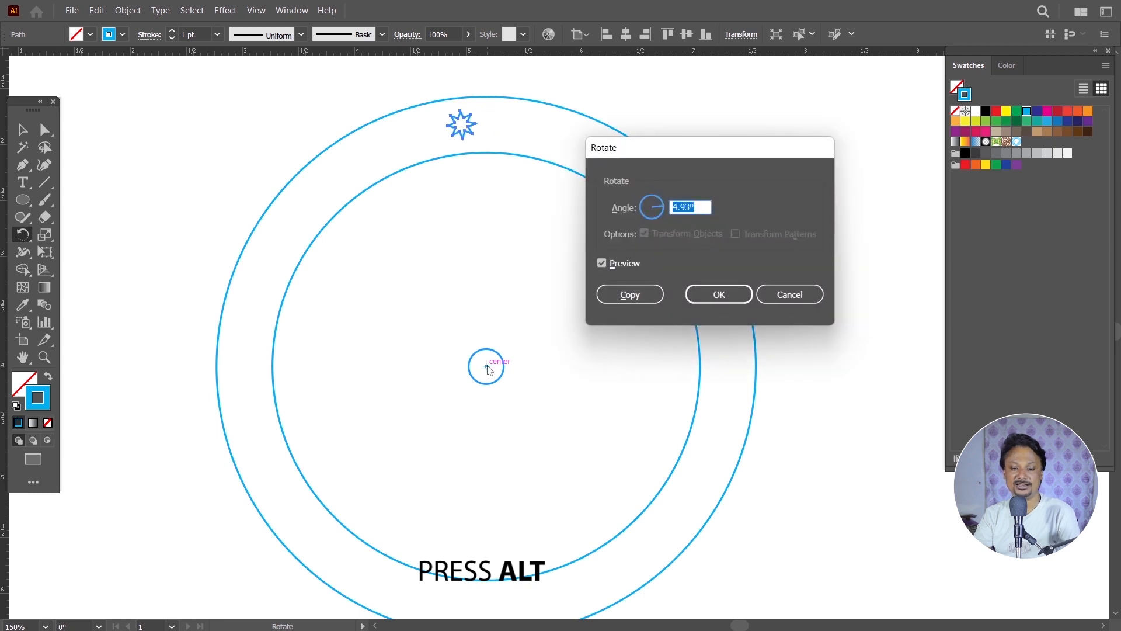
left_click_drag(660, 157, 750, 126)
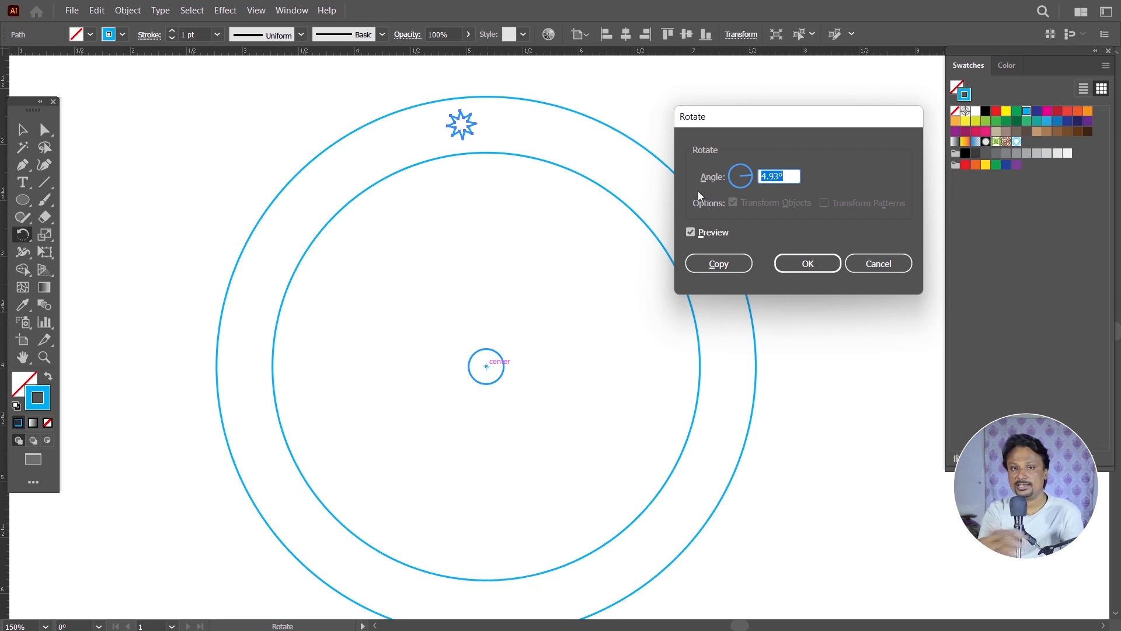
left_click(860, 265)
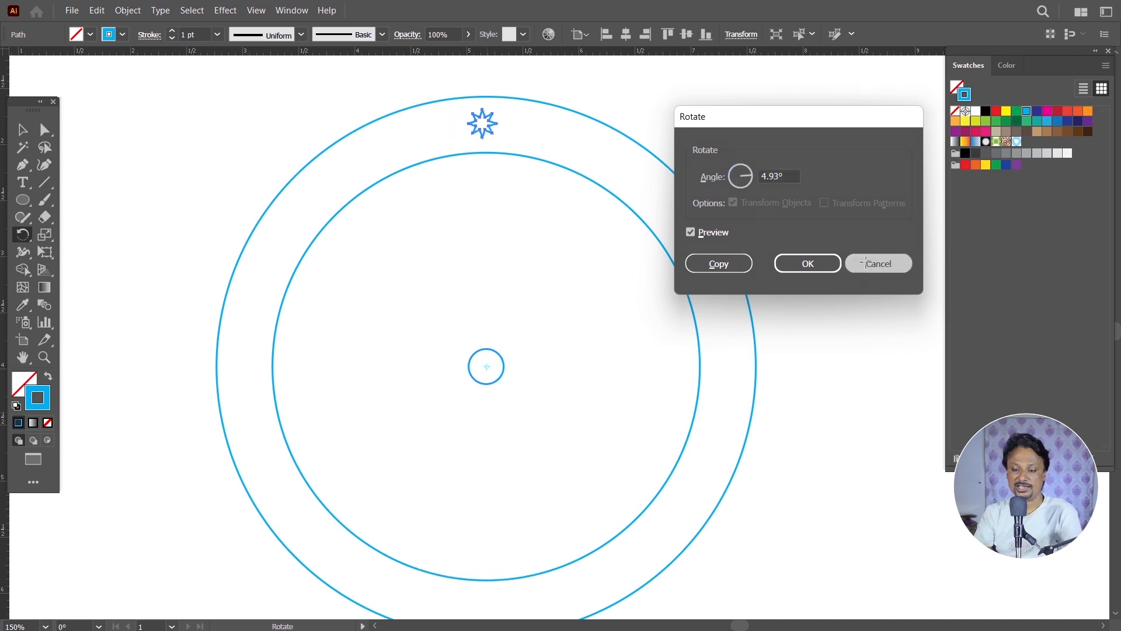
key("ctrl+z")
key("ctrl+shift+z")
Cycle the screen modes back to normal screen mode and briefly open and close the Calculator
key("f")
key("f")
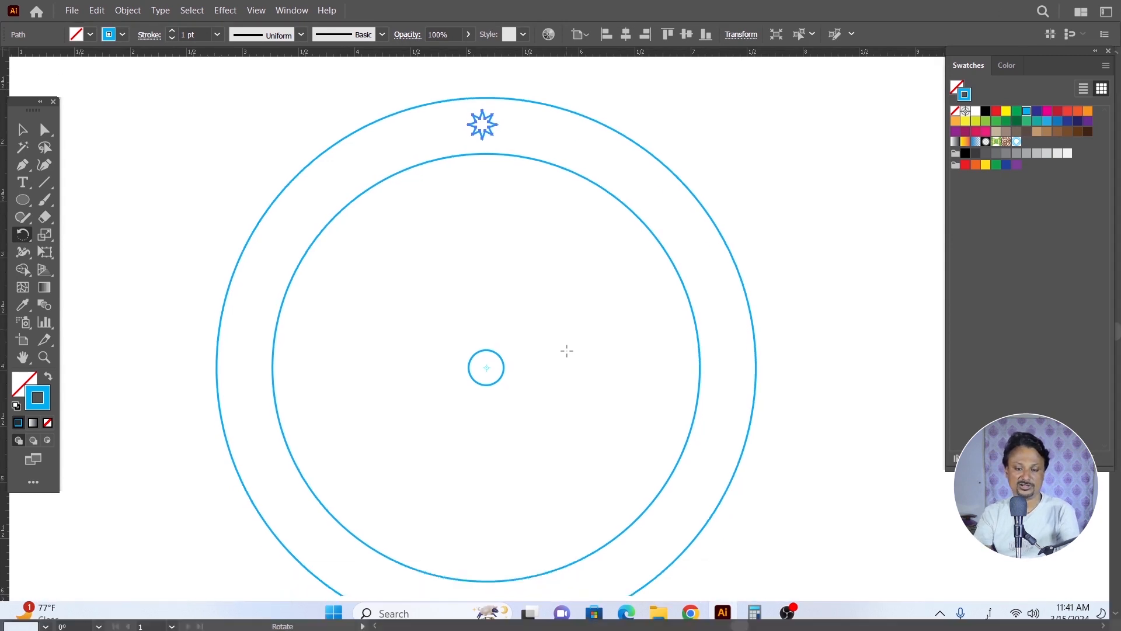
key("f")
key("f")
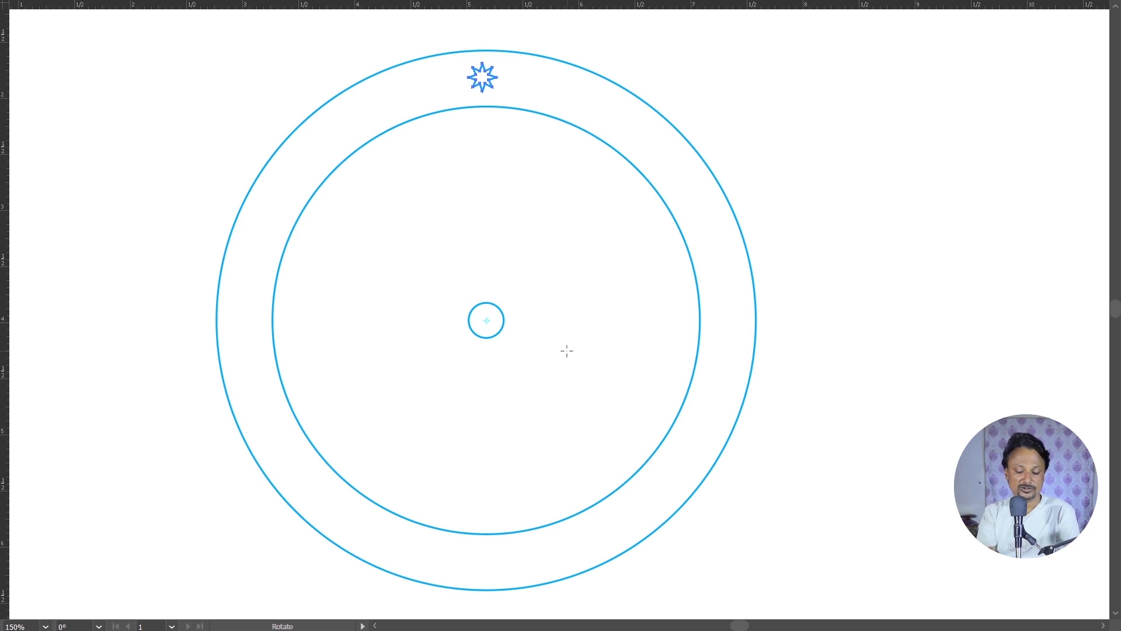
key("f")
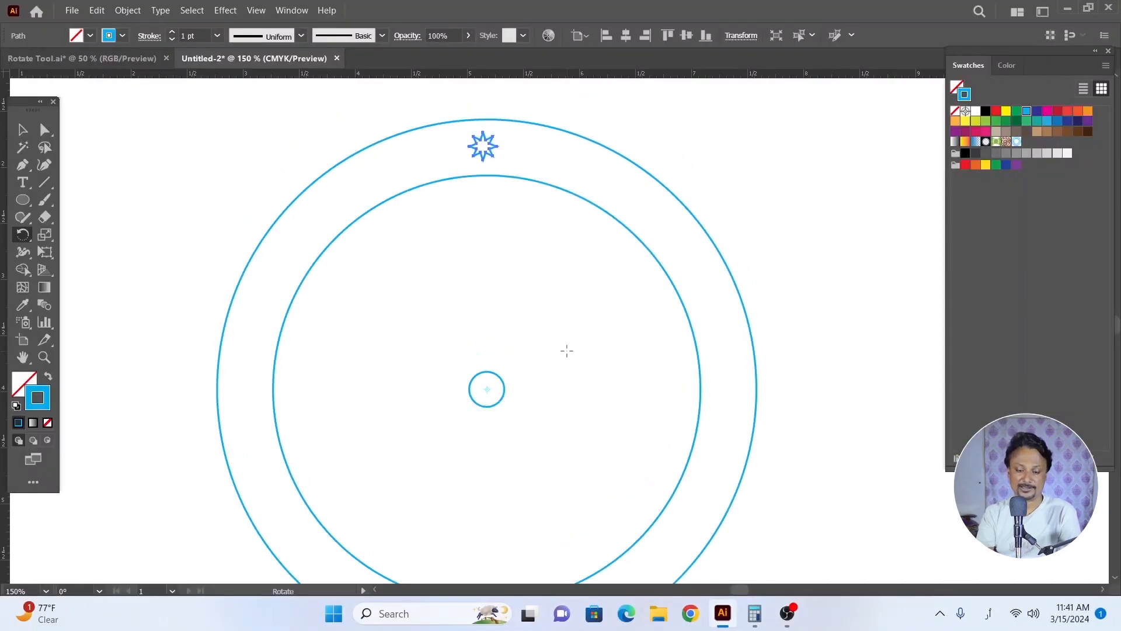
left_click(755, 613)
left_click_drag(578, 99, 761, 134)
left_click(887, 136)
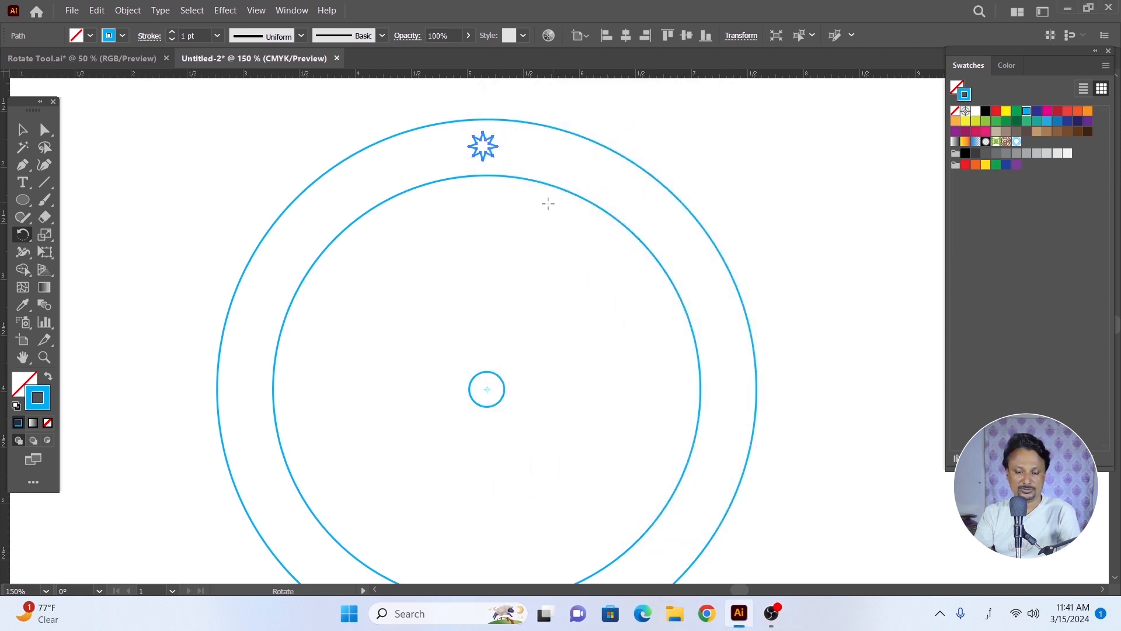
Place a horizontal ruler guide through the shared centre of the circles at 100% zoom
key("ctrl+1")
left_click_drag(538, 222, 539, 215)
key("v")
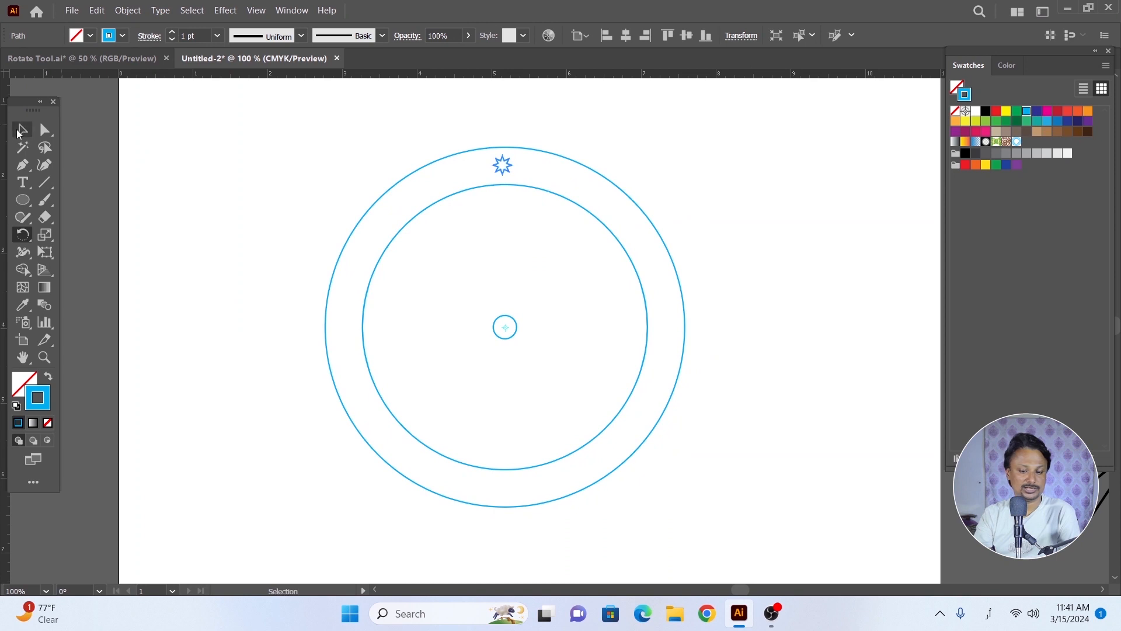
left_click_drag(387, 75, 380, 327)
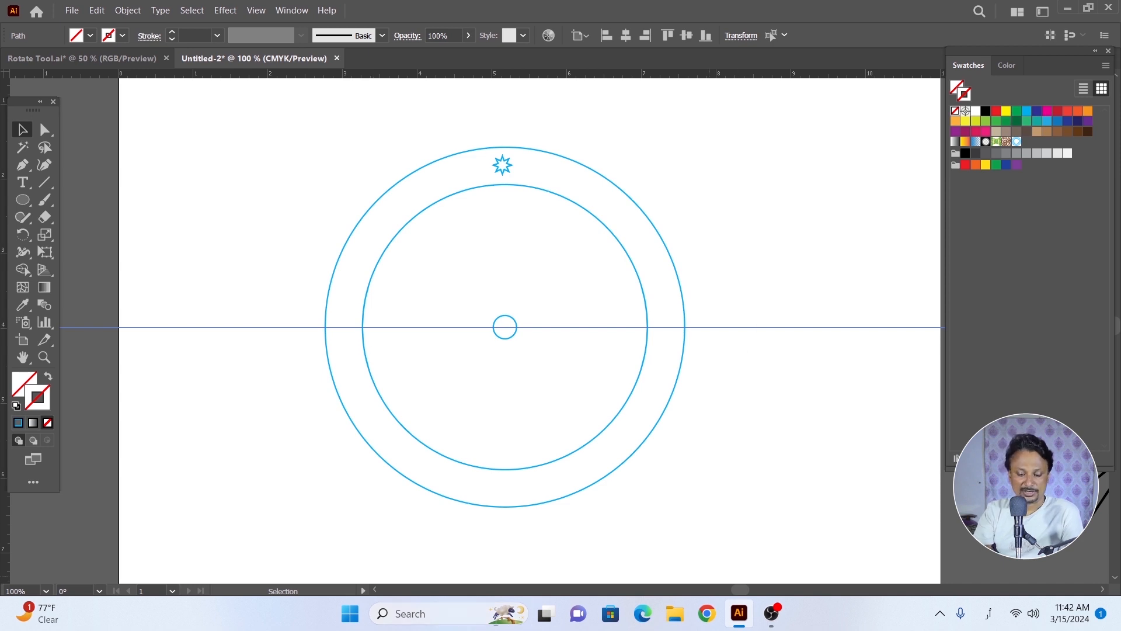
Switch to the Calculator app from the recent apps in system search and place it beside the circles
left_click(472, 612)
type("چالچ")
key("BackSpace")
key("BackSpace")
key("BackSpace")
key("BackSpace")
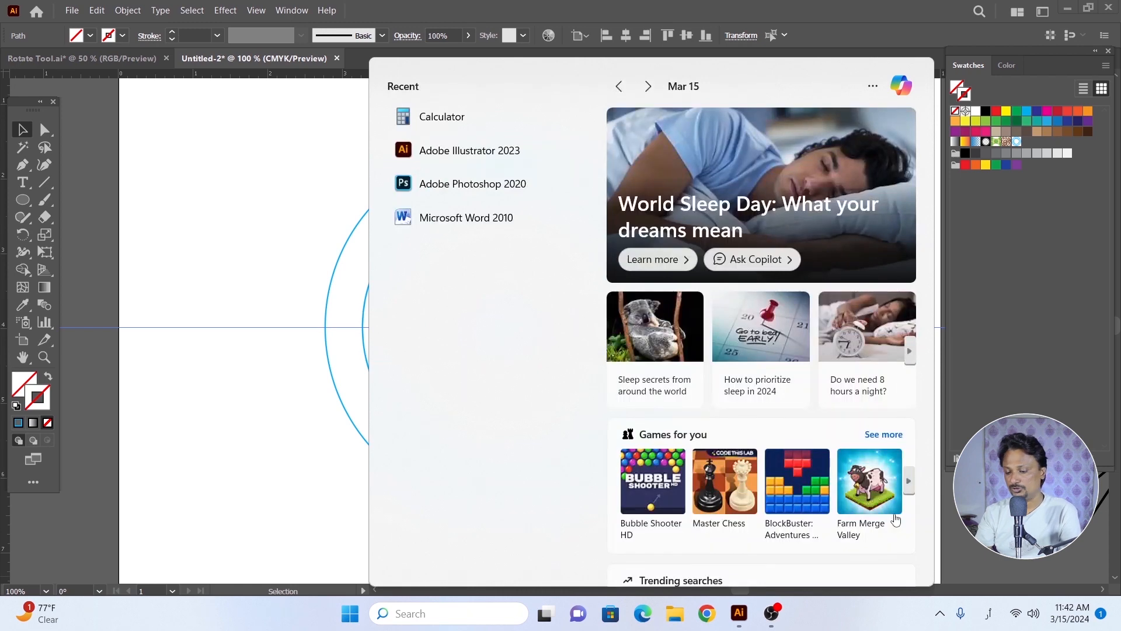
left_click(466, 118)
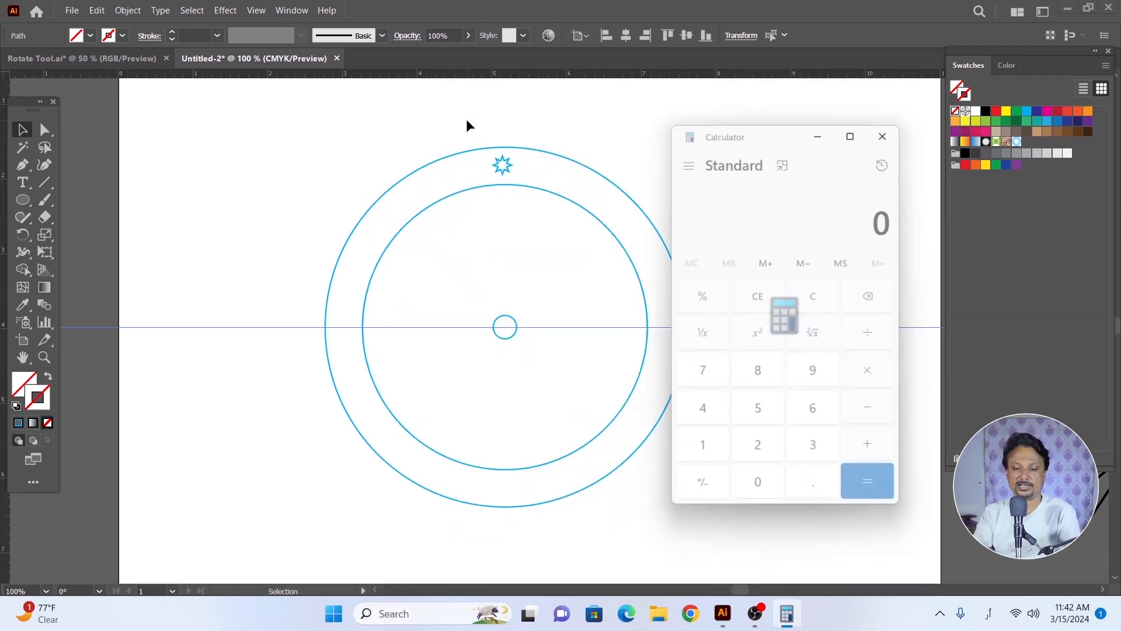
left_click_drag(752, 133, 768, 128)
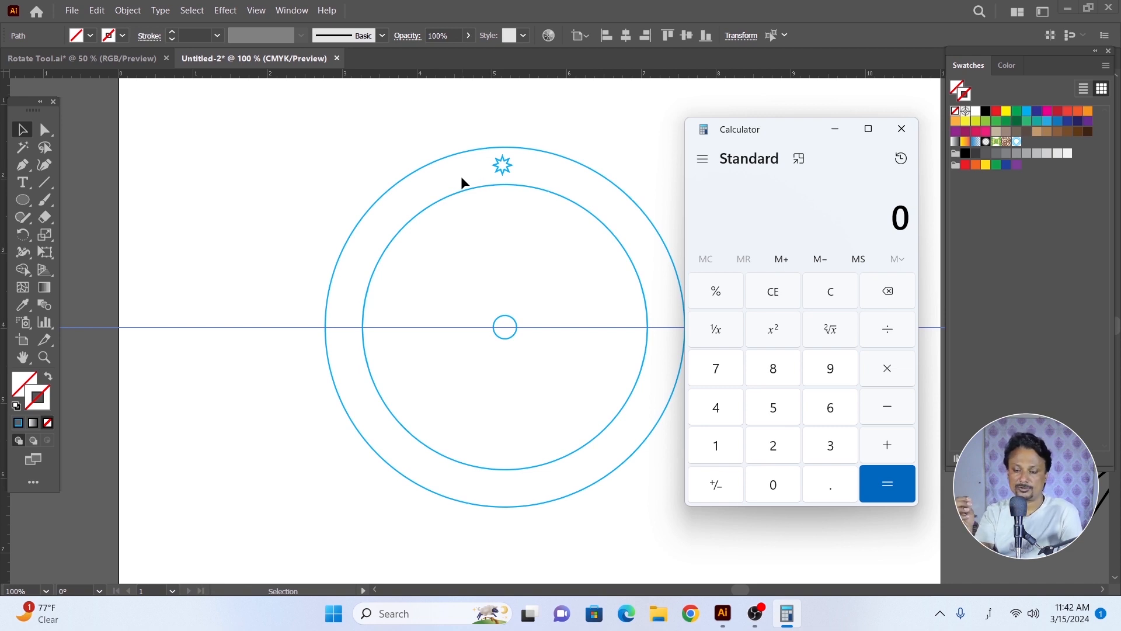
Calculate 360 ÷ 30 in the Calculator for the rotation angle and minimize it
left_click(833, 447)
left_click(837, 410)
left_click(792, 480)
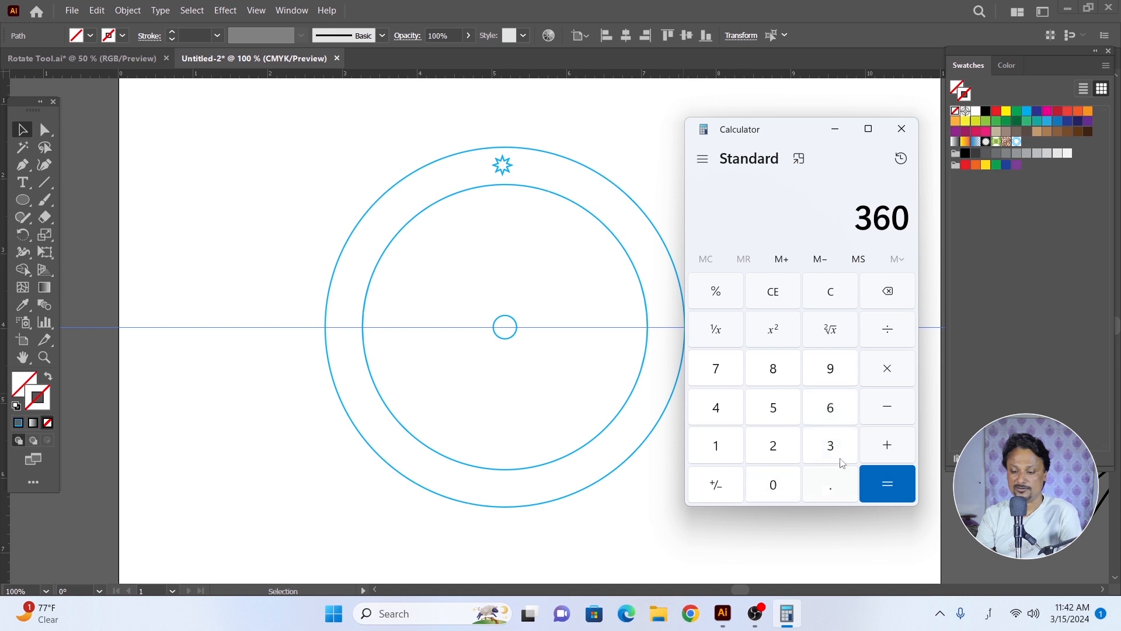
left_click(896, 341)
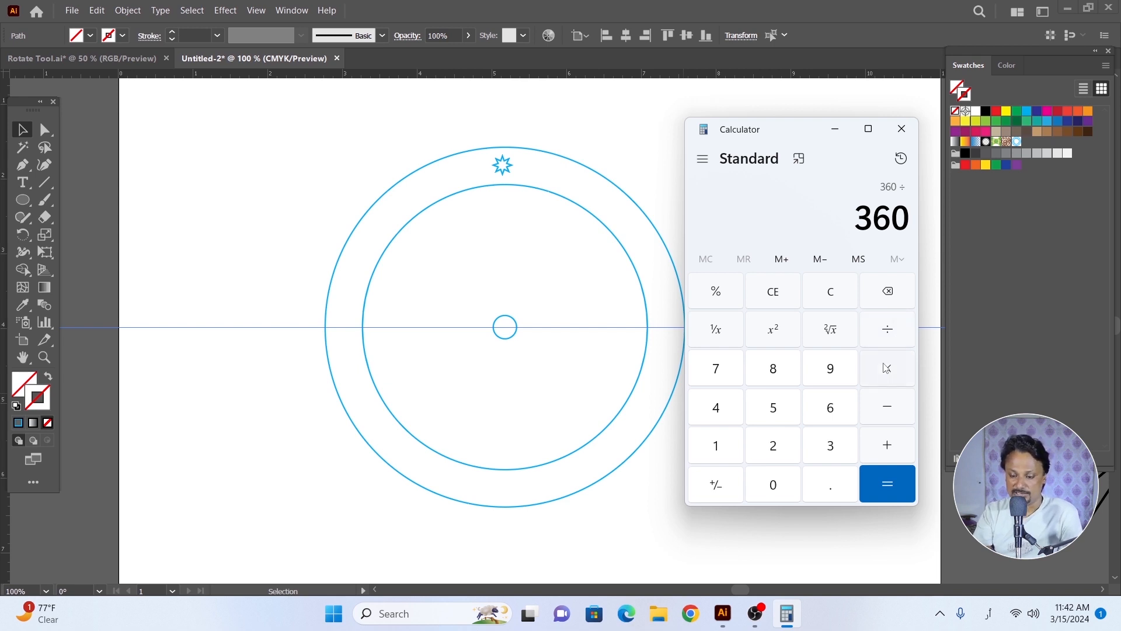
left_click(832, 450)
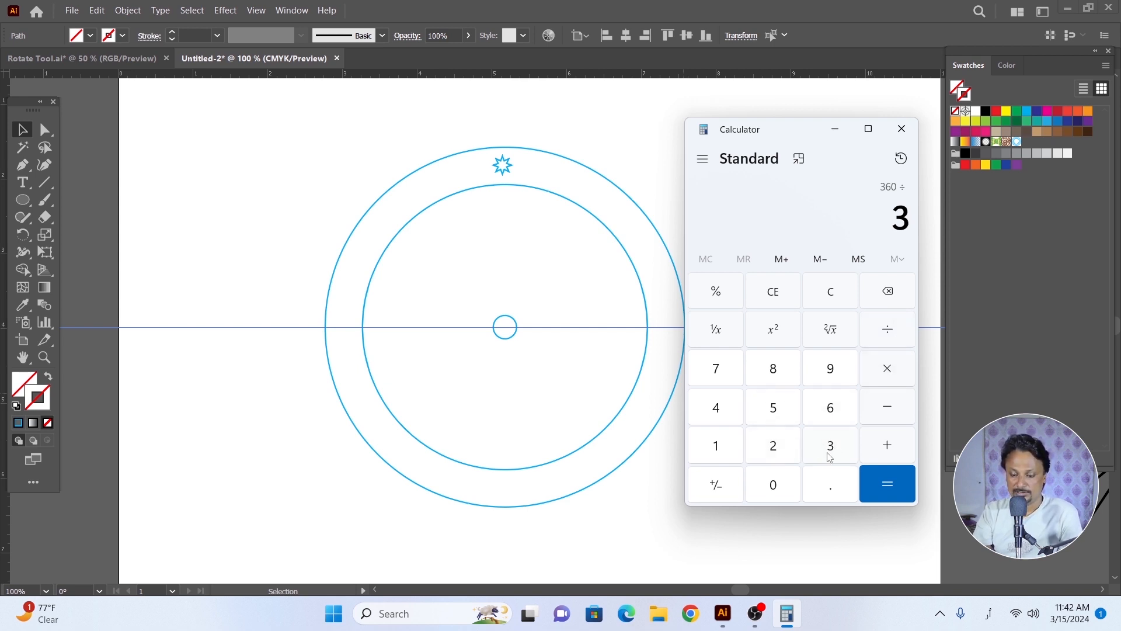
left_click(776, 486)
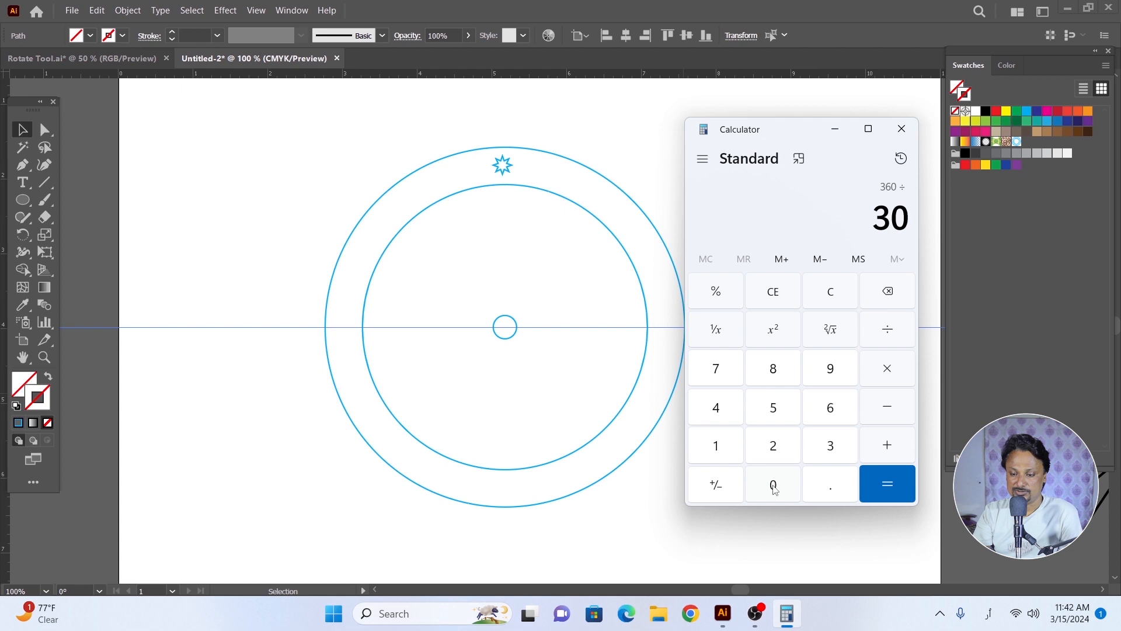
left_click(888, 490)
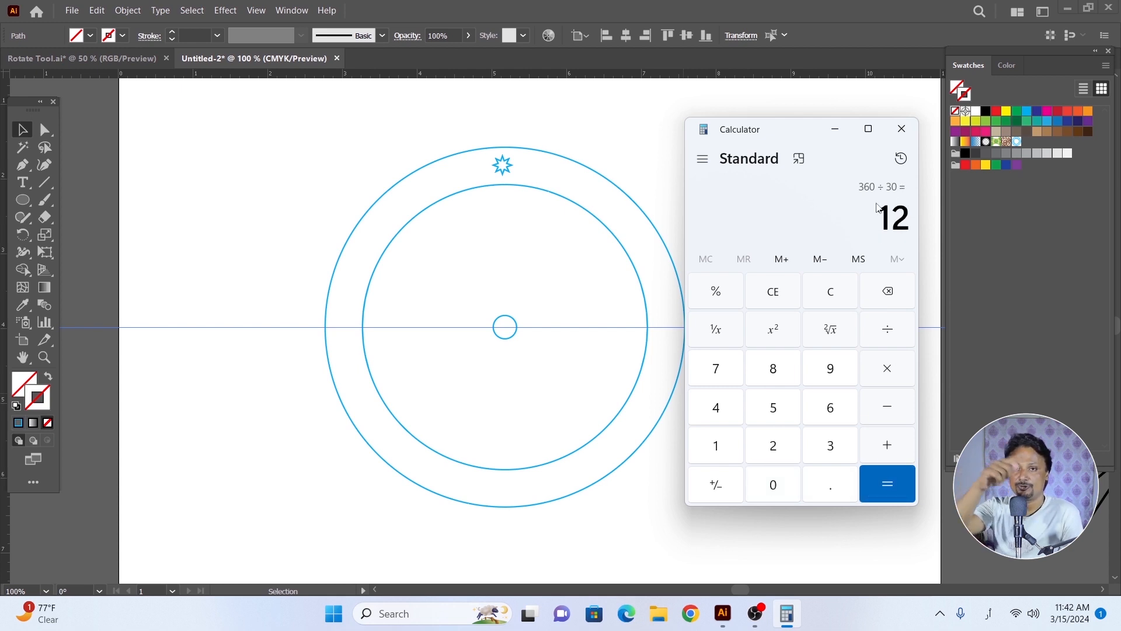
left_click(835, 129)
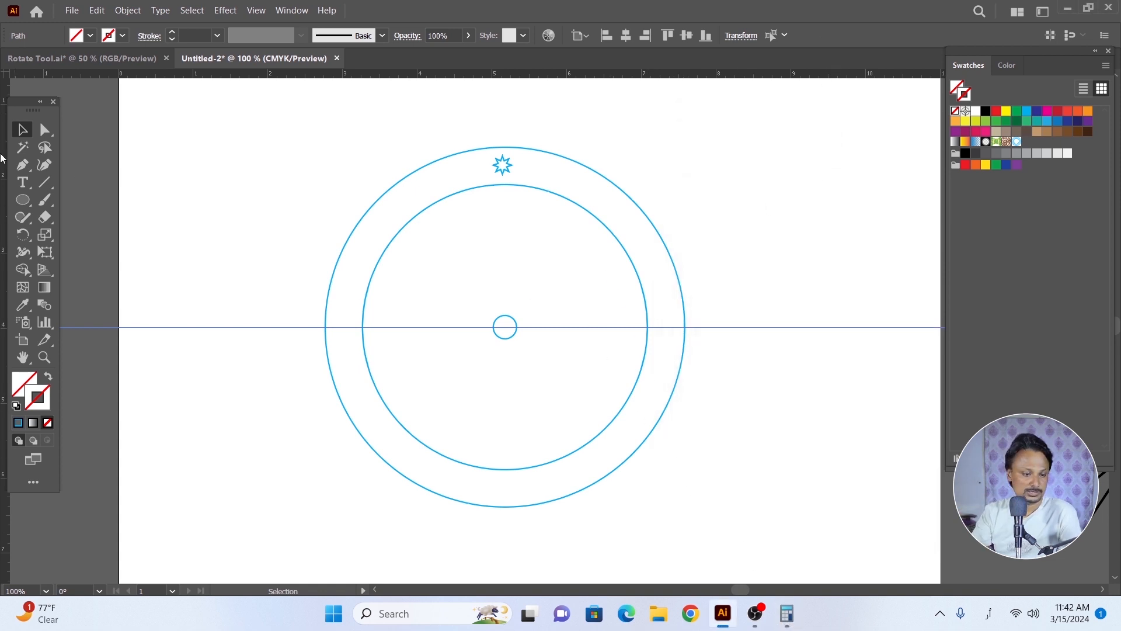
Select the star in the band, switch to full-screen mode with the menu bar and activate the Rotate tool
left_click(192, 159)
left_click(503, 165)
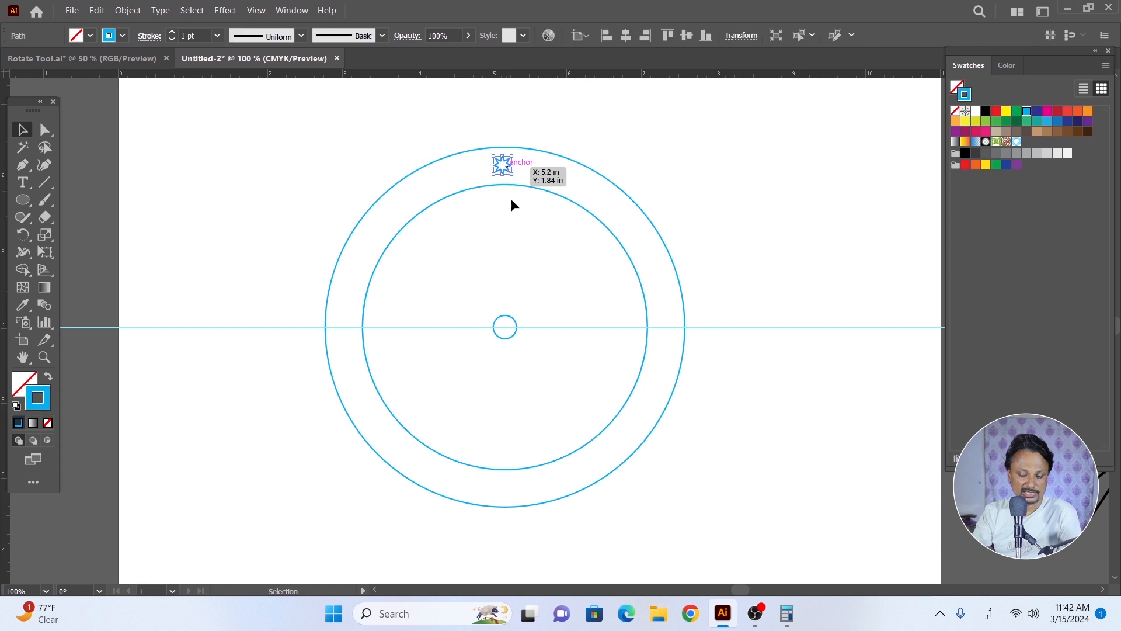
key("f")
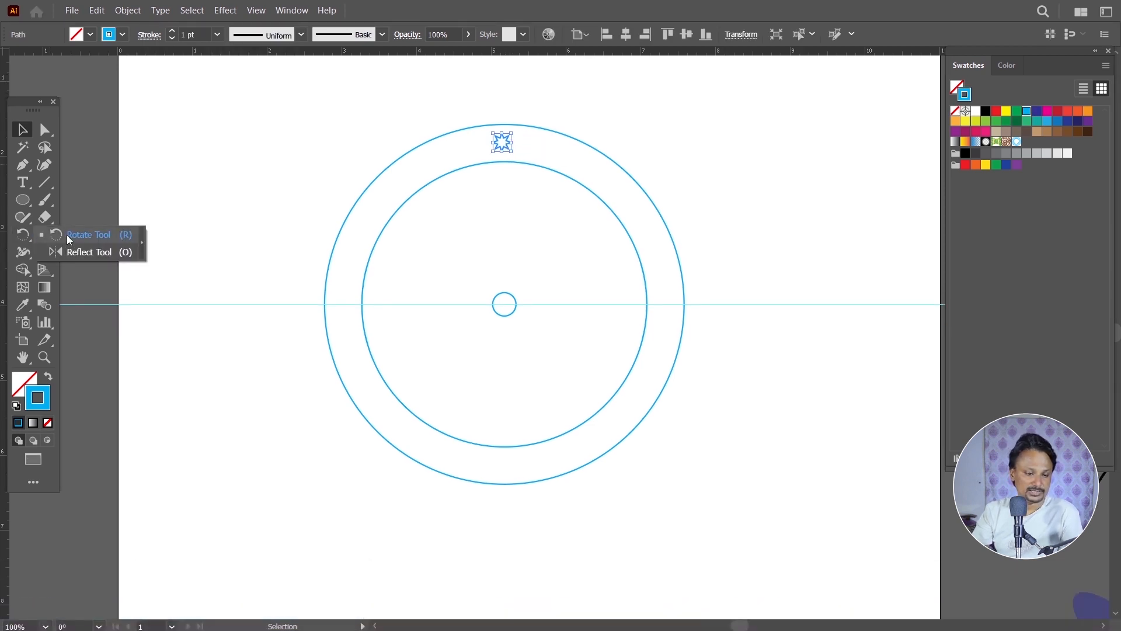
left_click(23, 235)
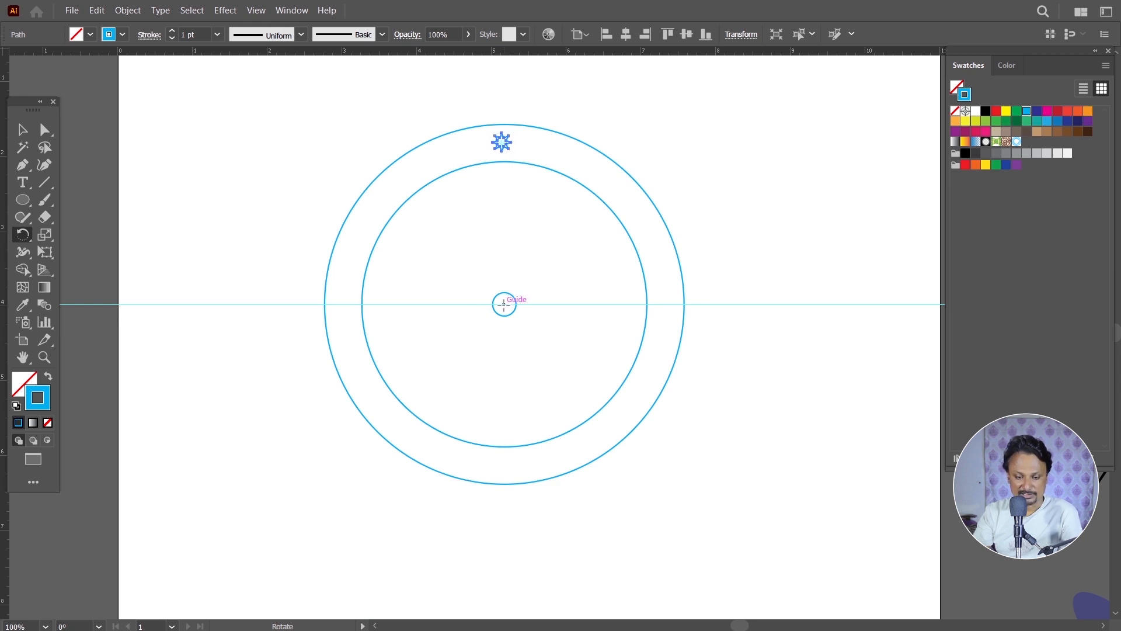
key("ctrl+plus")
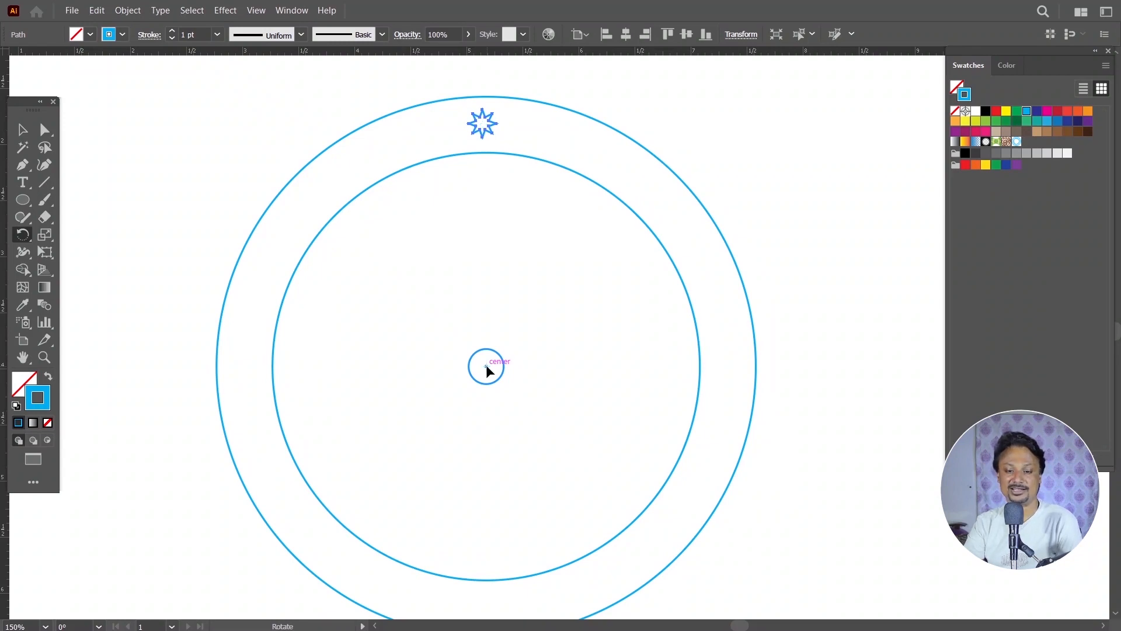
left_click(487, 366, "alt")
left_click_drag(657, 160, 746, 128)
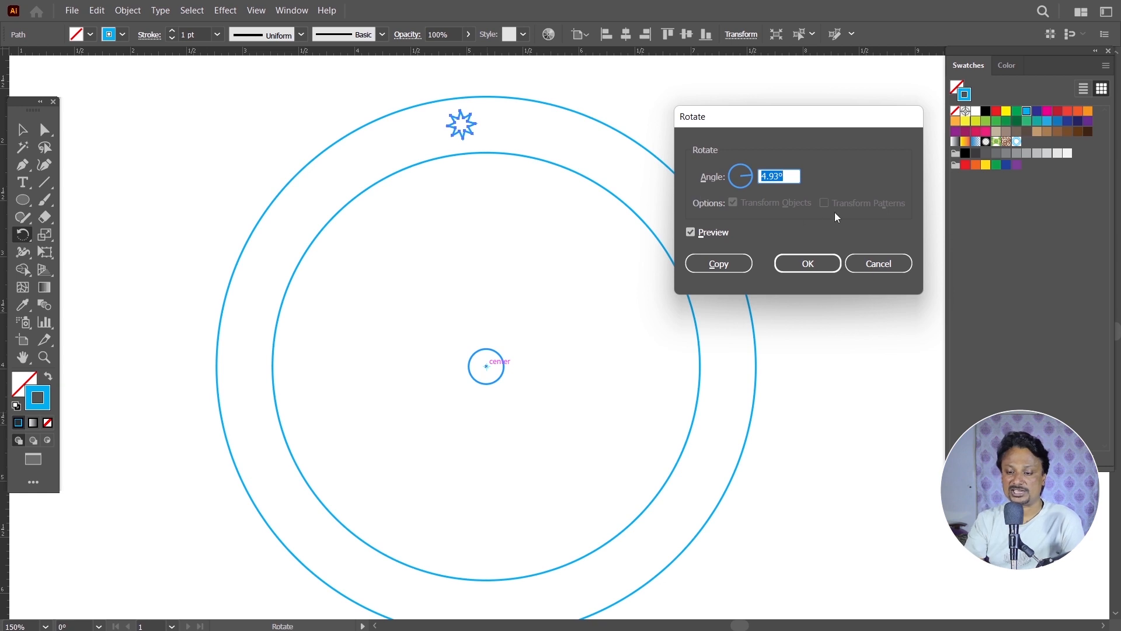
left_click(865, 266)
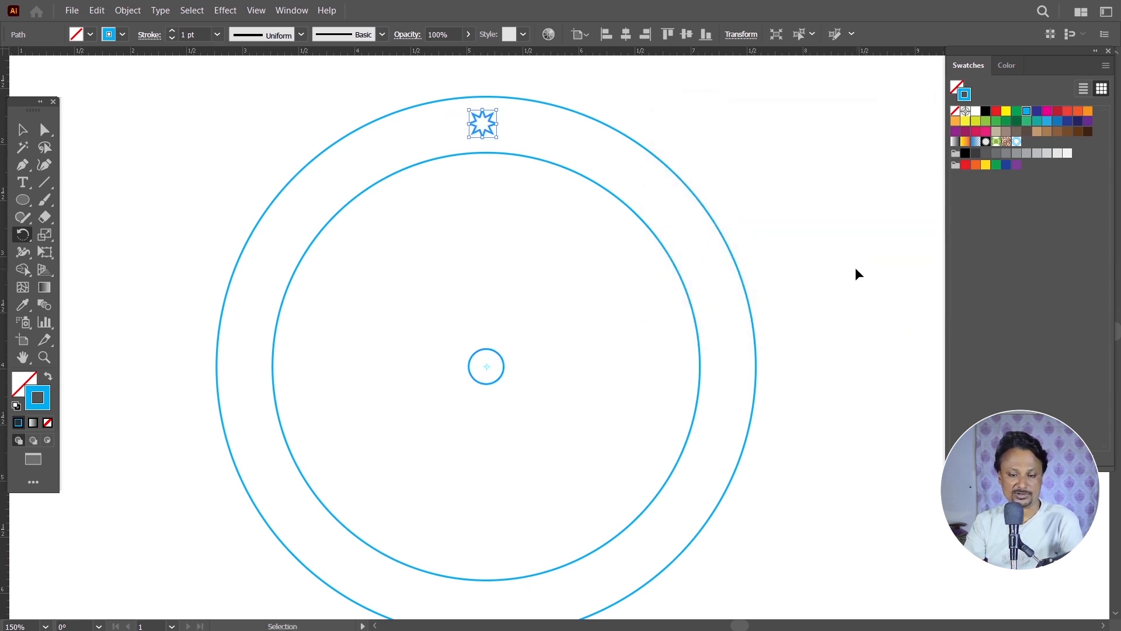
key("ctrl+z")
key("ctrl+shift+z")
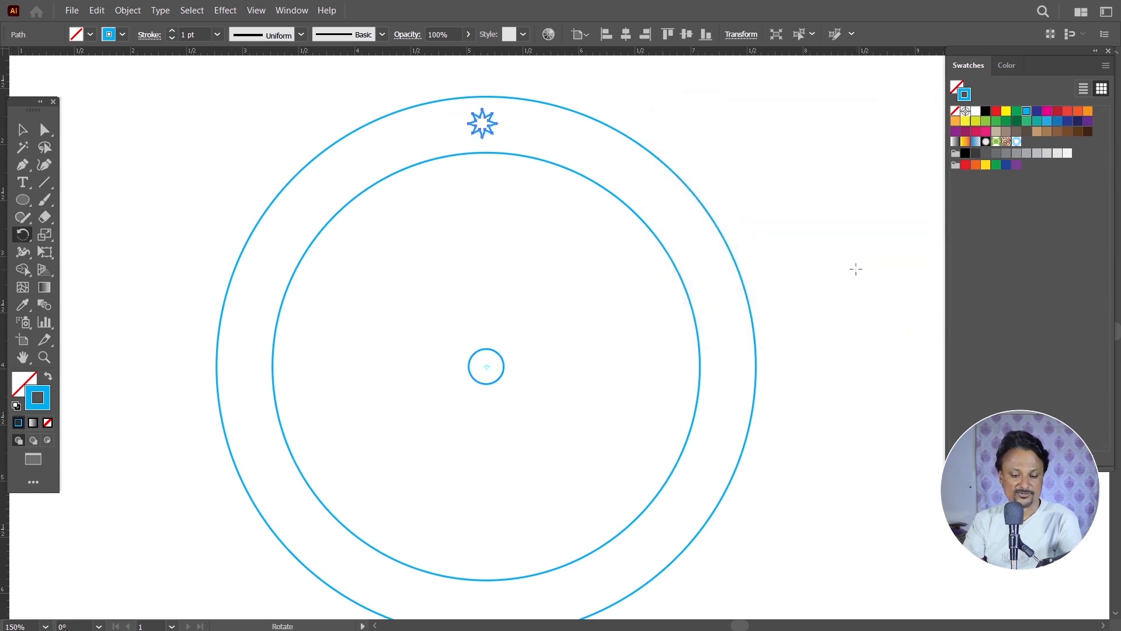
key("f")
key("f")
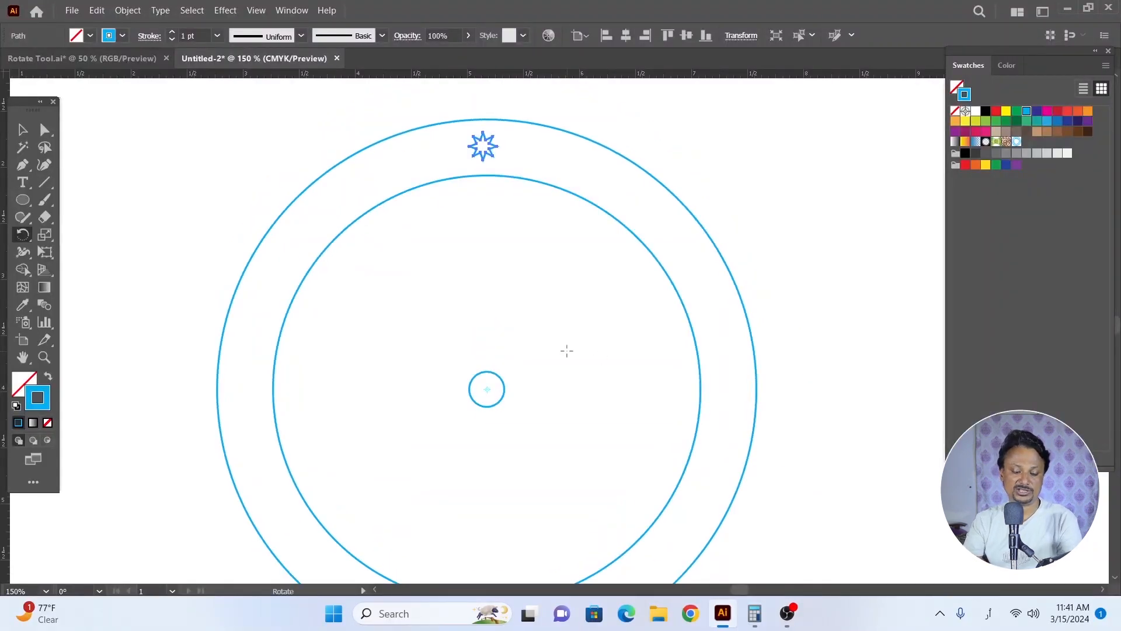
key("f")
key("f")
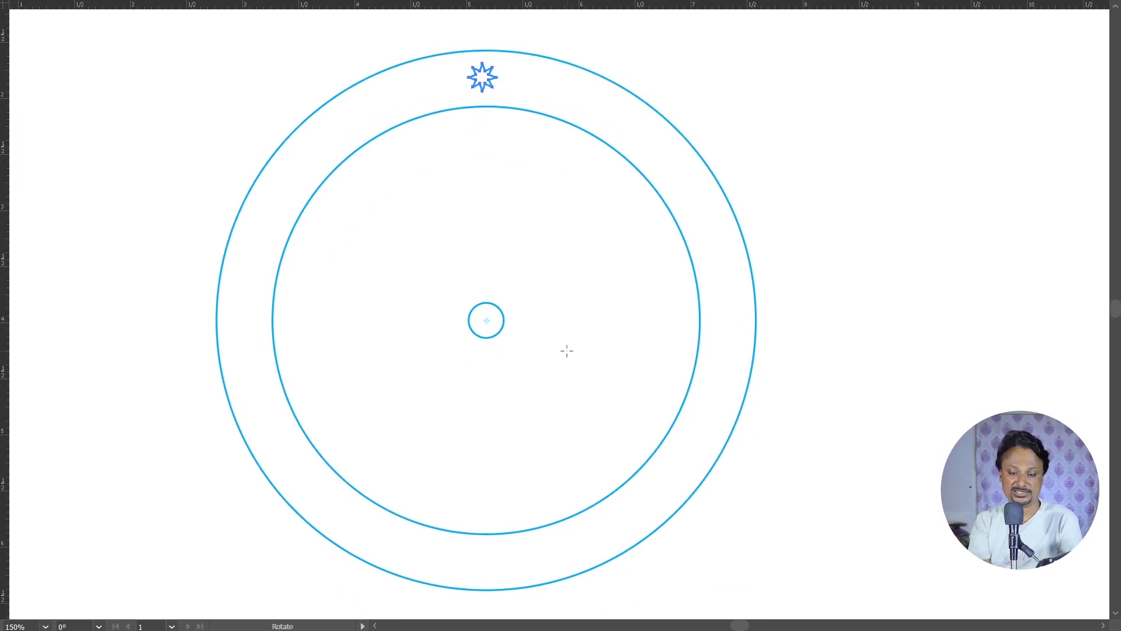
Return to the normal screen mode, bring the Calculator back beside the circles and close it
key("f")
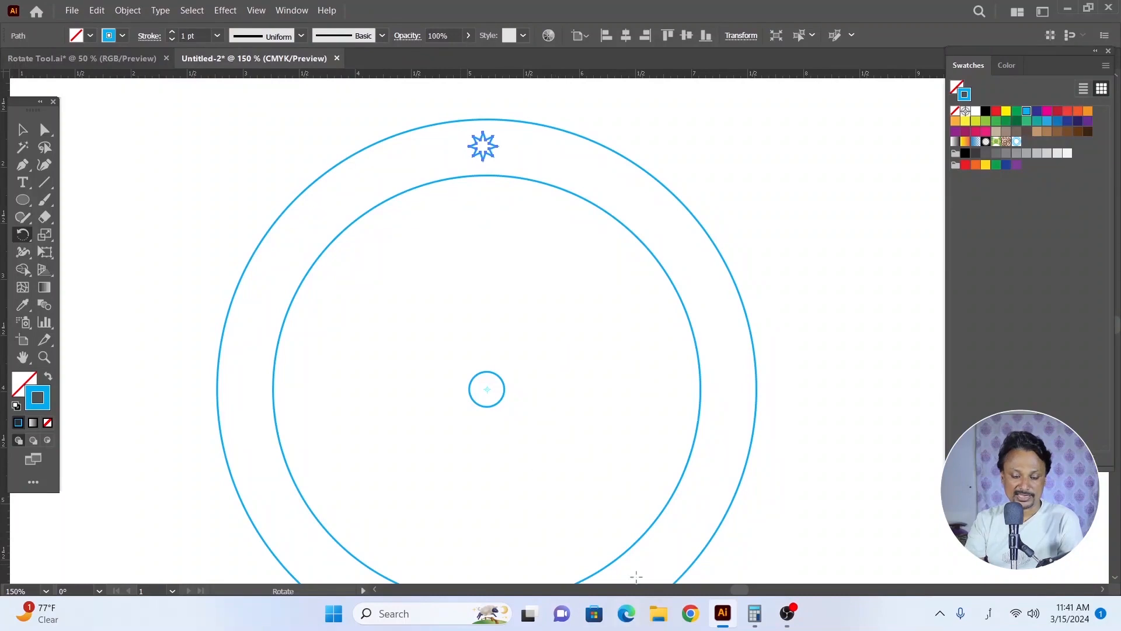
left_click(755, 613)
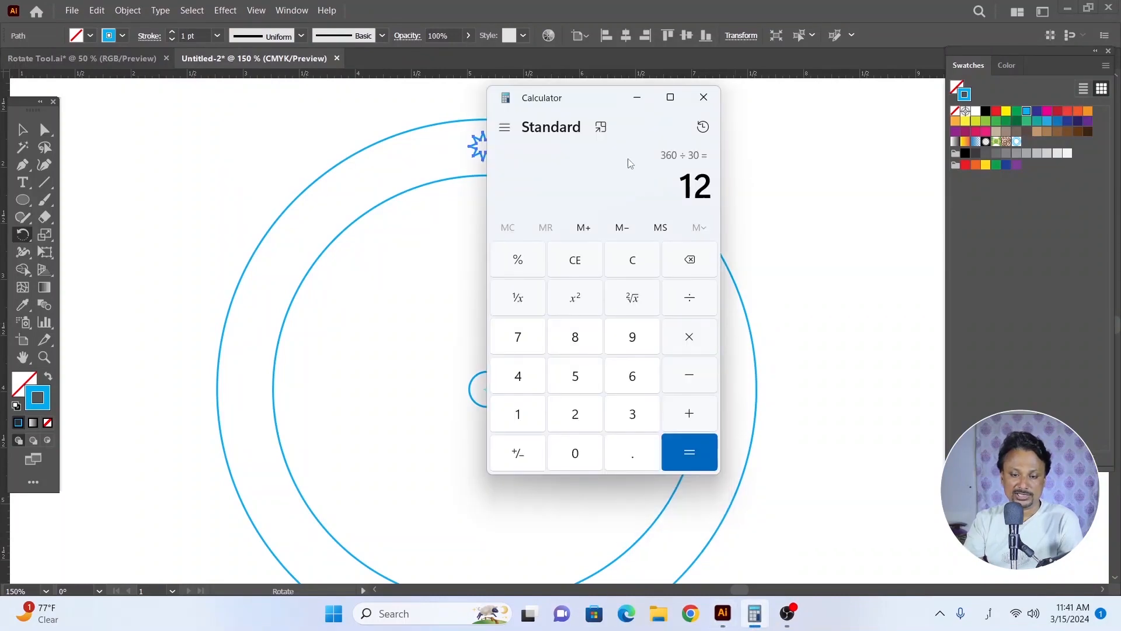
left_click_drag(587, 107, 758, 133)
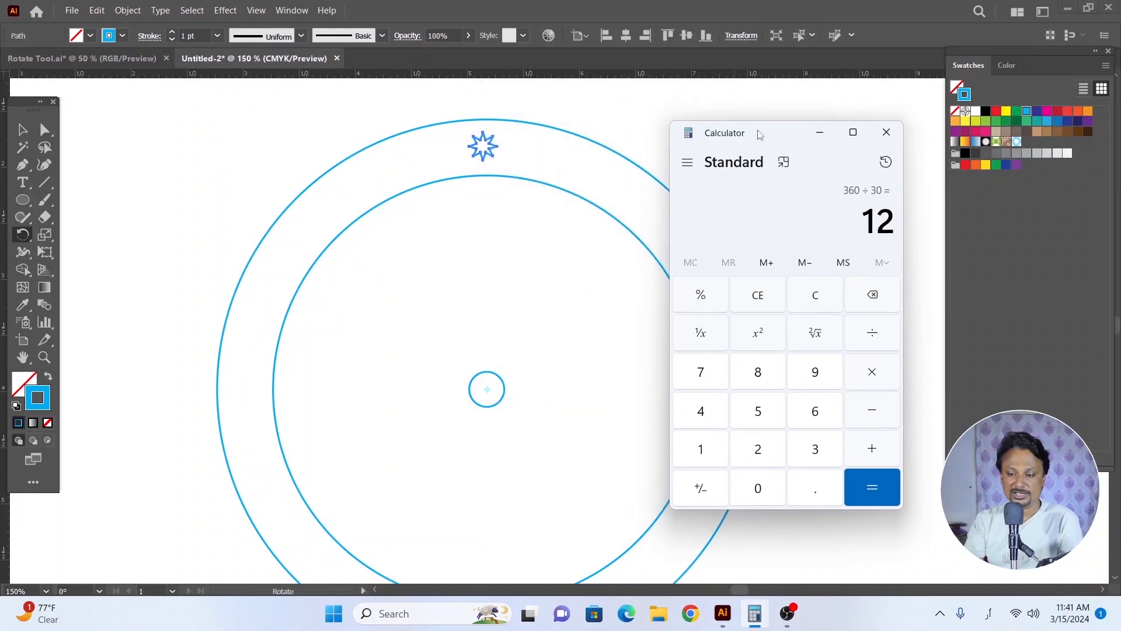
left_click(888, 133)
Zoom out to 100% and place a horizontal ruler guide through the shared centre of the circles
scroll(533, 222, "down", 1, "alt")
key("v")
left_click_drag(388, 76, 380, 327)
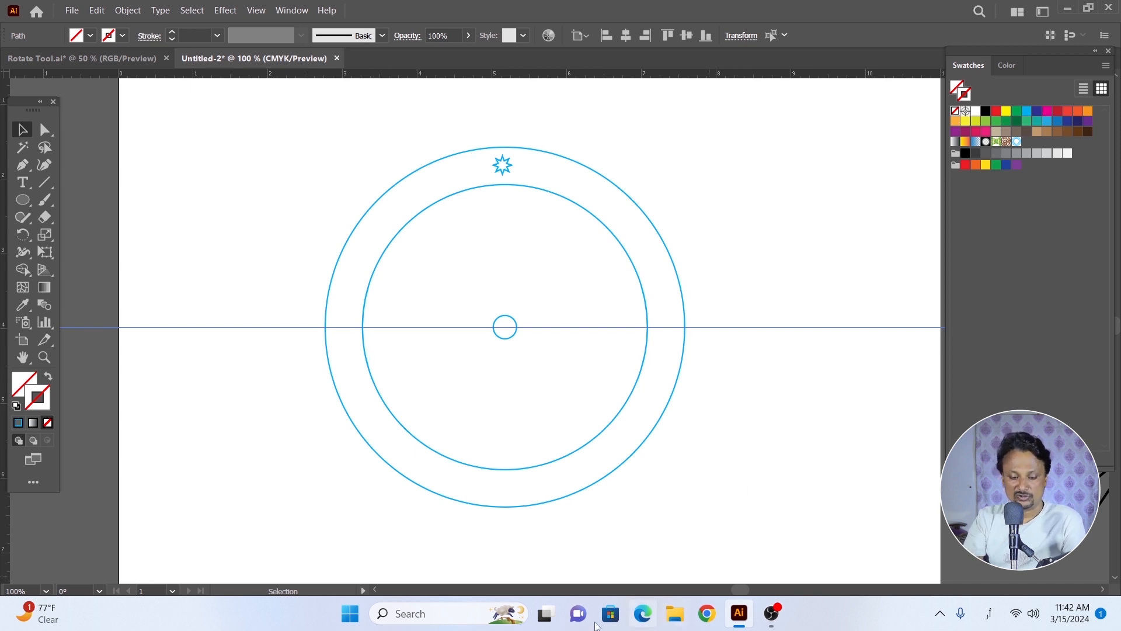
Open the Calculator app through the system search and place its window beside the ring
left_click(474, 615)
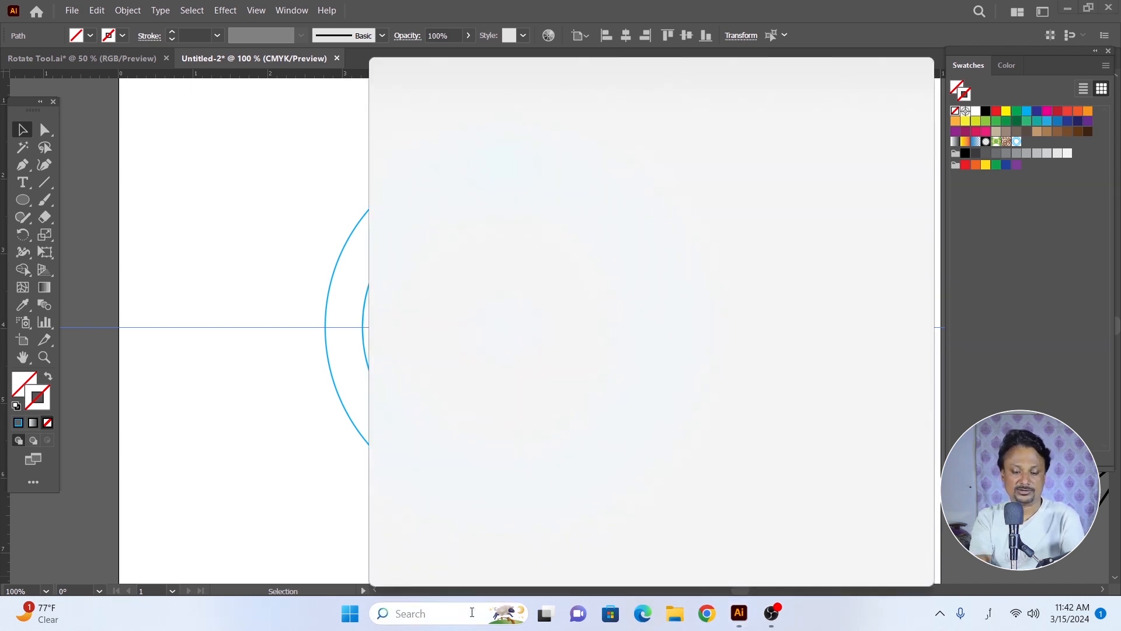
key("BackSpace")
key("BackSpace")
key("BackSpace")
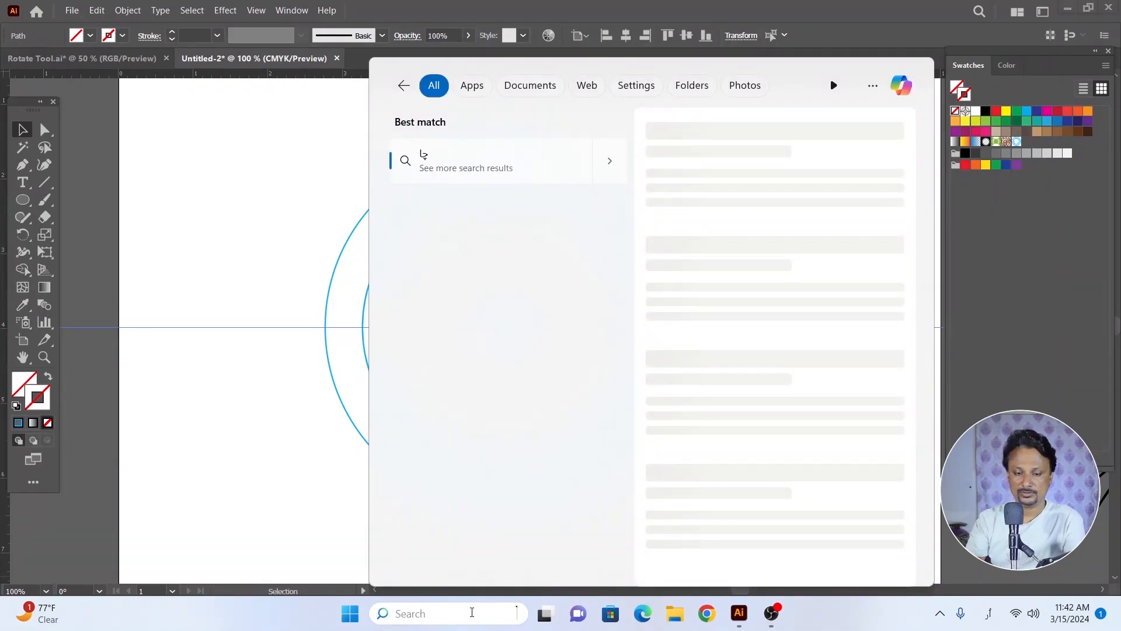
left_click(467, 120)
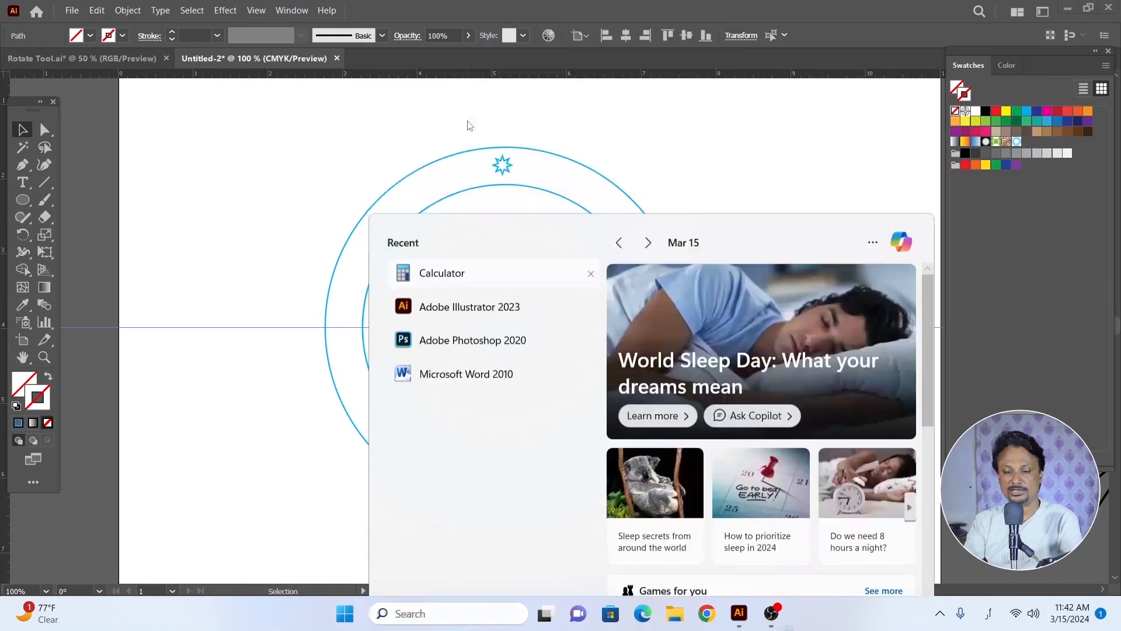
left_click_drag(754, 133, 769, 130)
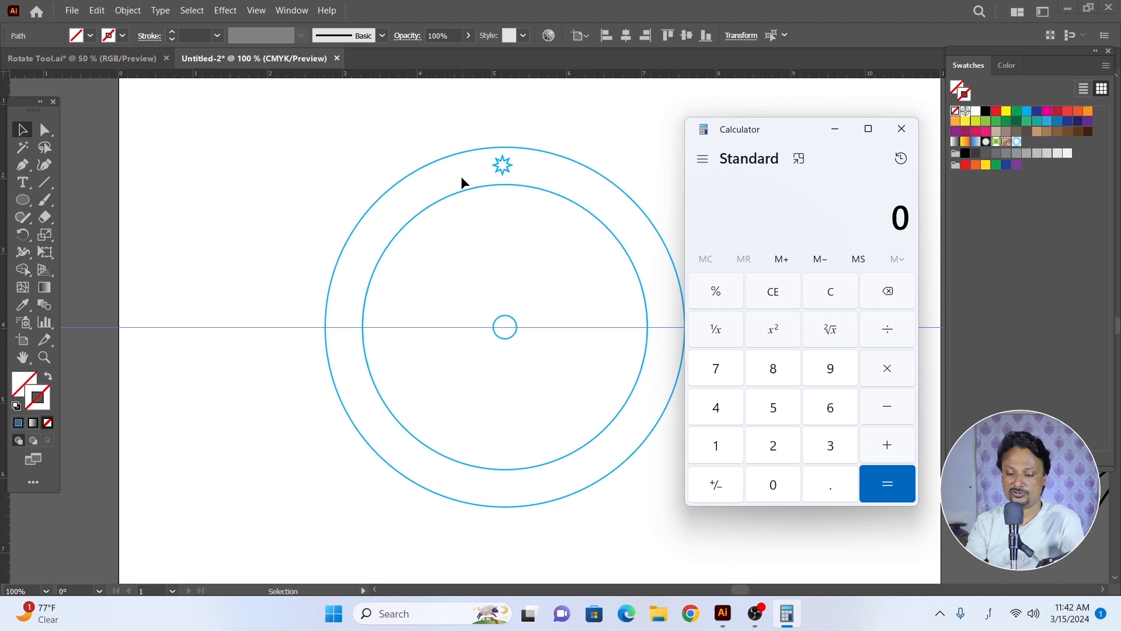
Work out 360 ÷ 30 in the Calculator for the rotation angle and minimize its window
left_click(834, 448)
left_click(838, 409)
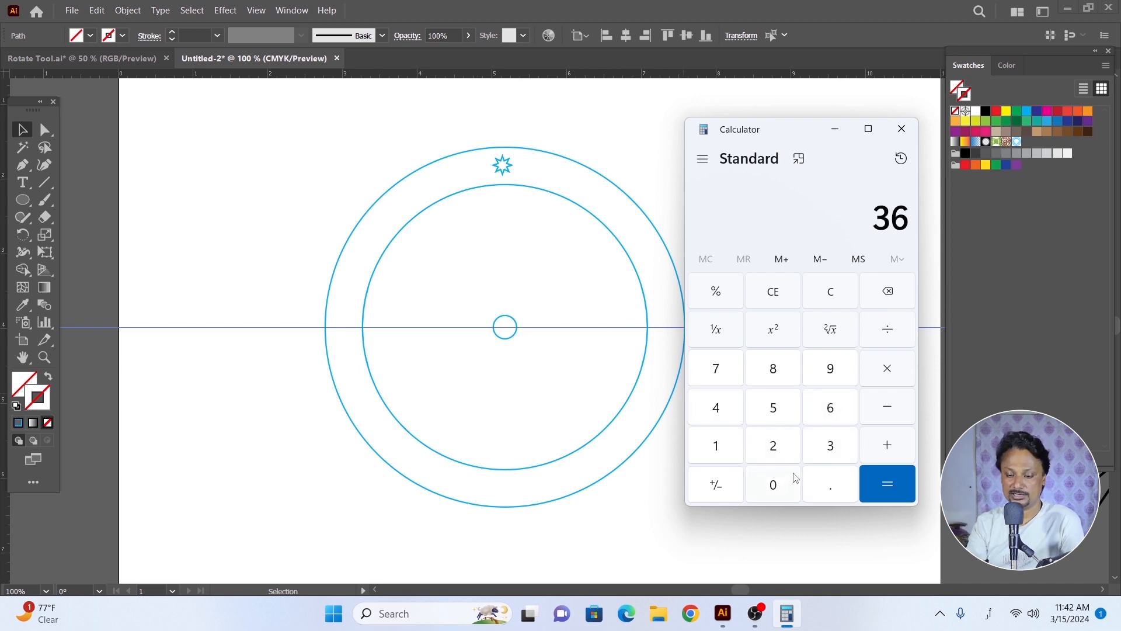
left_click(777, 493)
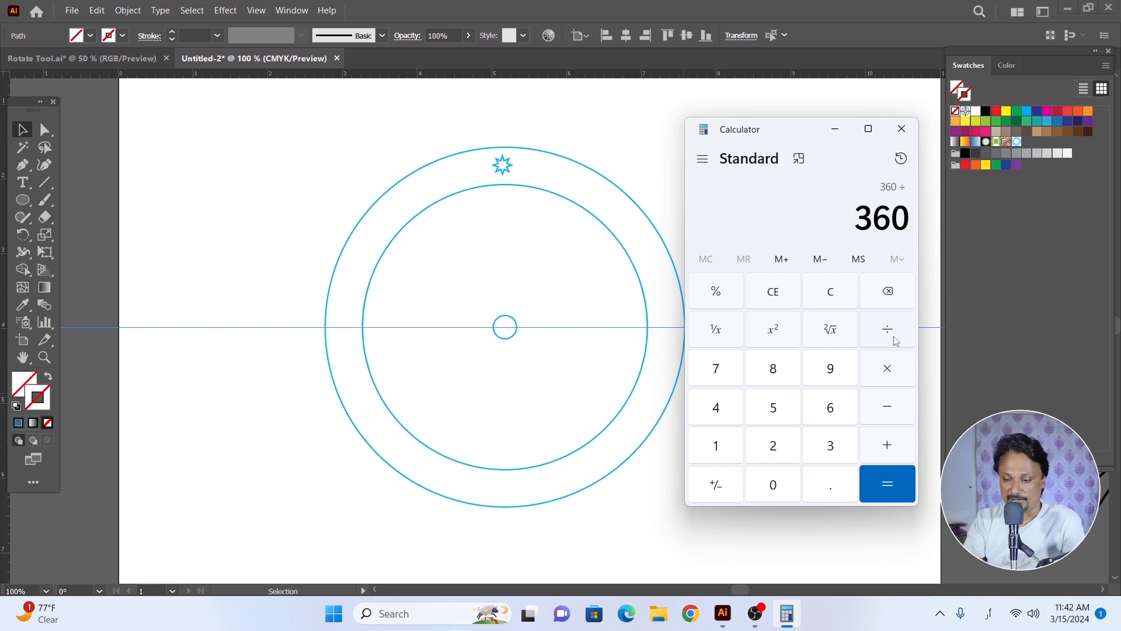
left_click(835, 449)
left_click(776, 486)
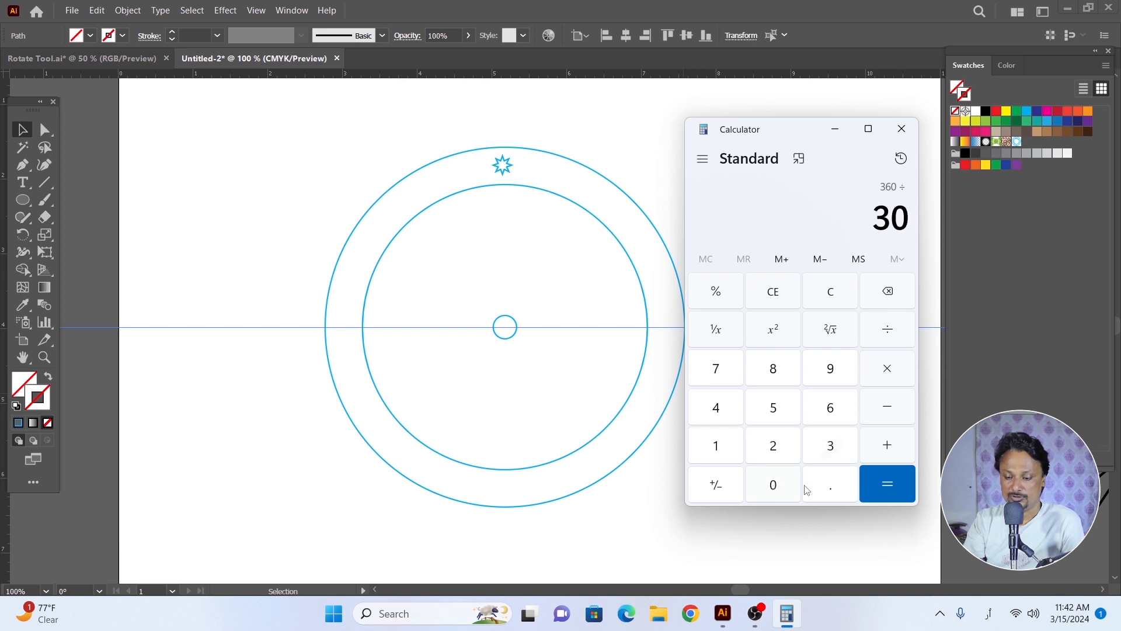
left_click(880, 490)
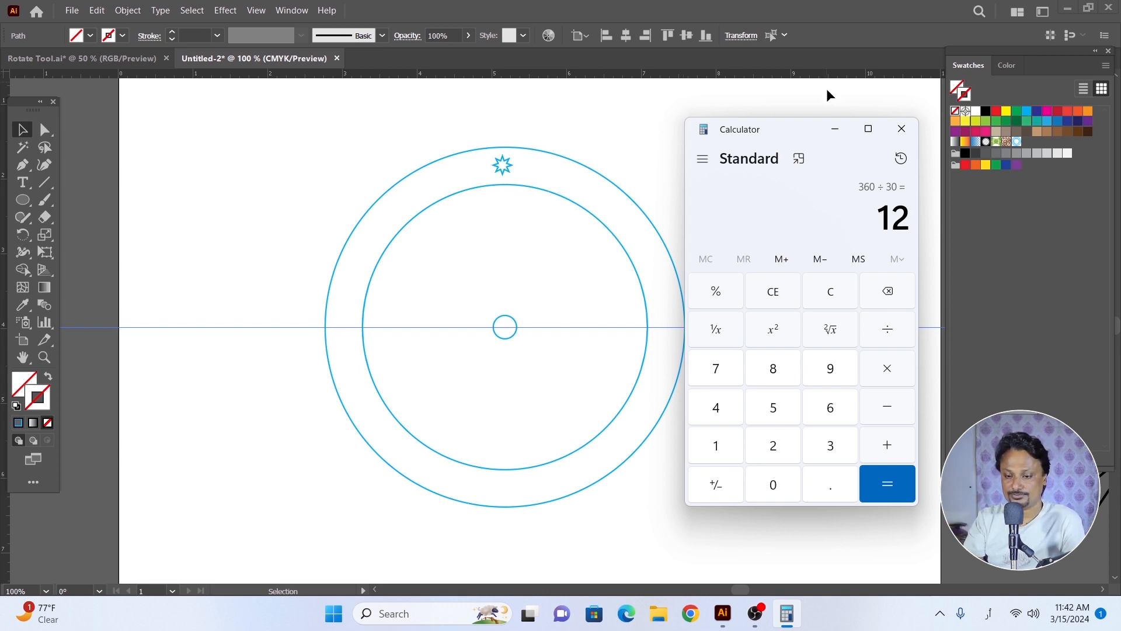
left_click(835, 129)
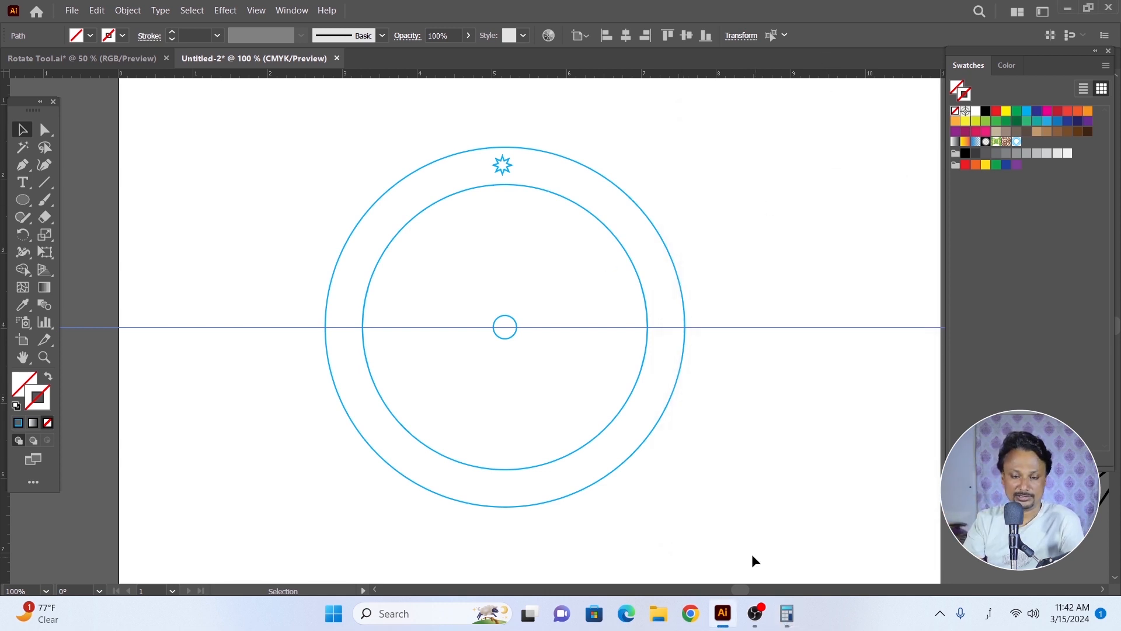
Select the star in the band and switch to full-screen mode with the menu bar
left_click(419, 171)
left_click(501, 165)
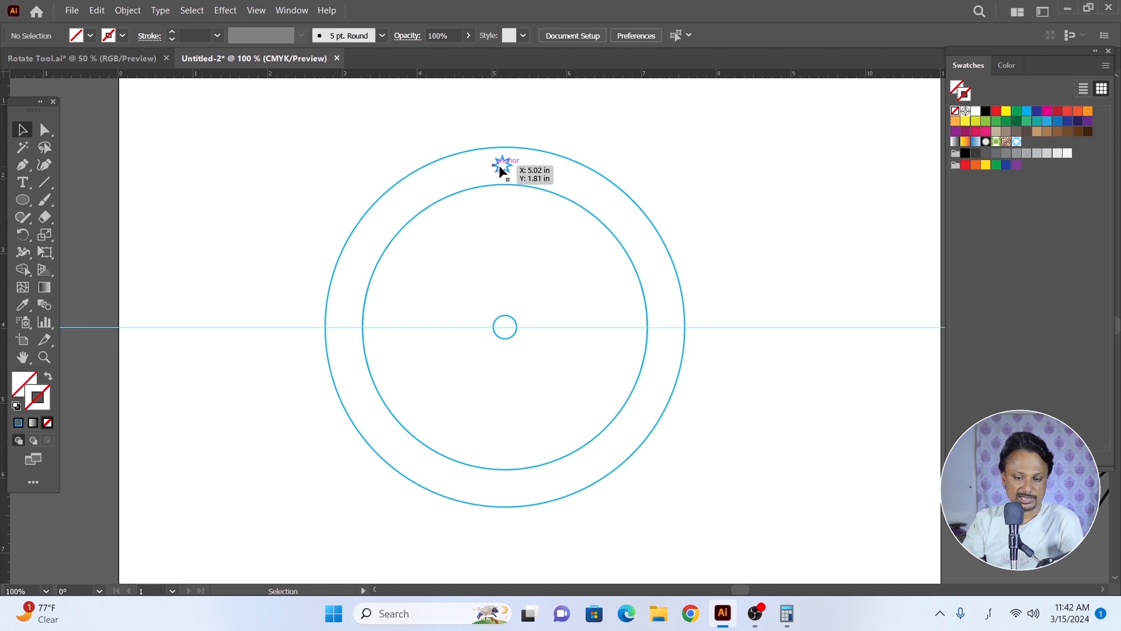
key("f")
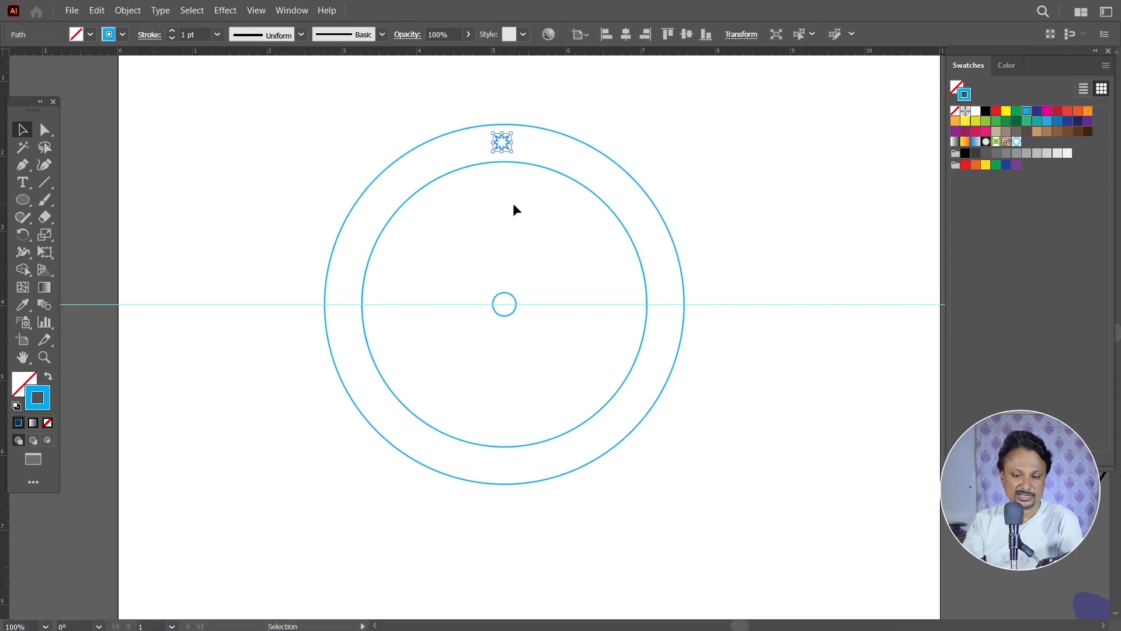
Create a copy of the star rotated by 12° around the centre of the small circle
left_click(23, 235)
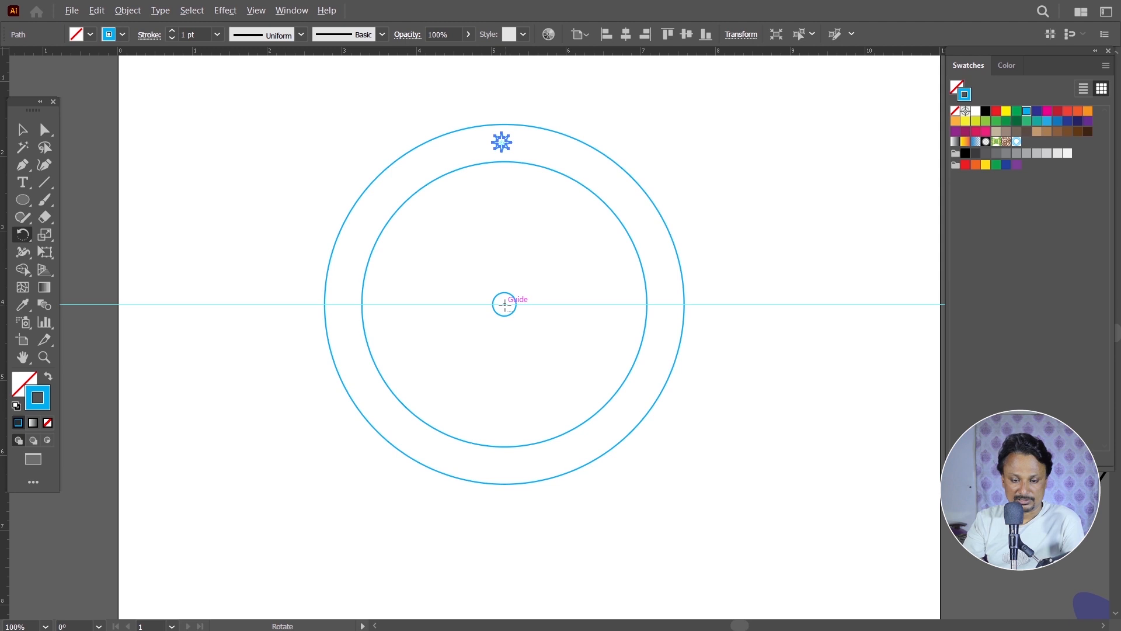
left_click(505, 304, "alt")
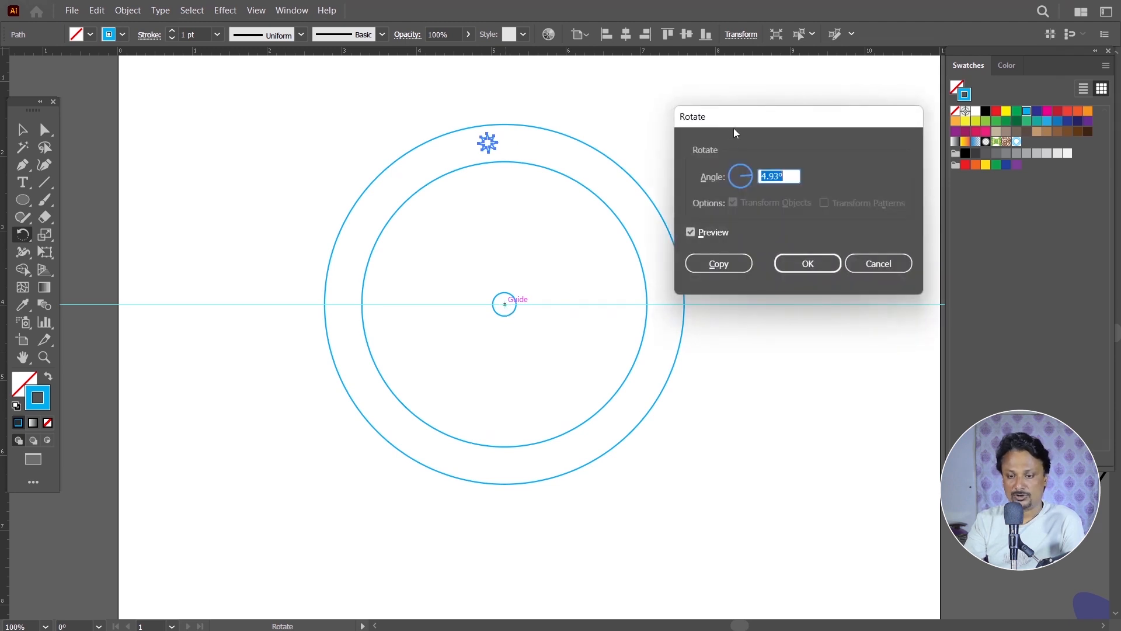
left_click_drag(737, 125, 750, 135)
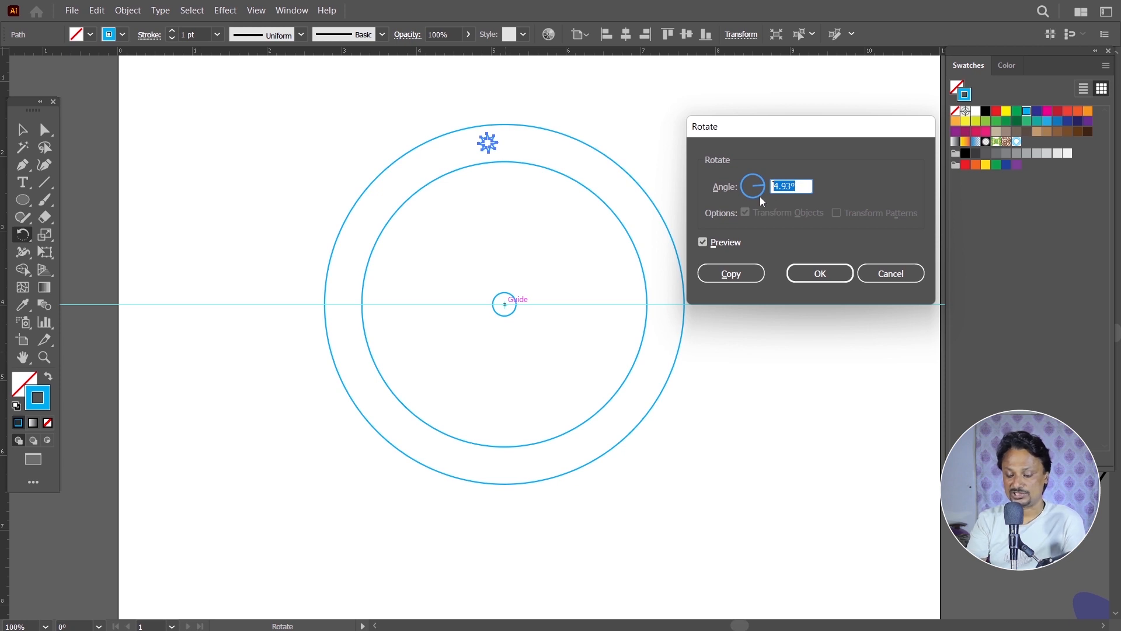
type("12")
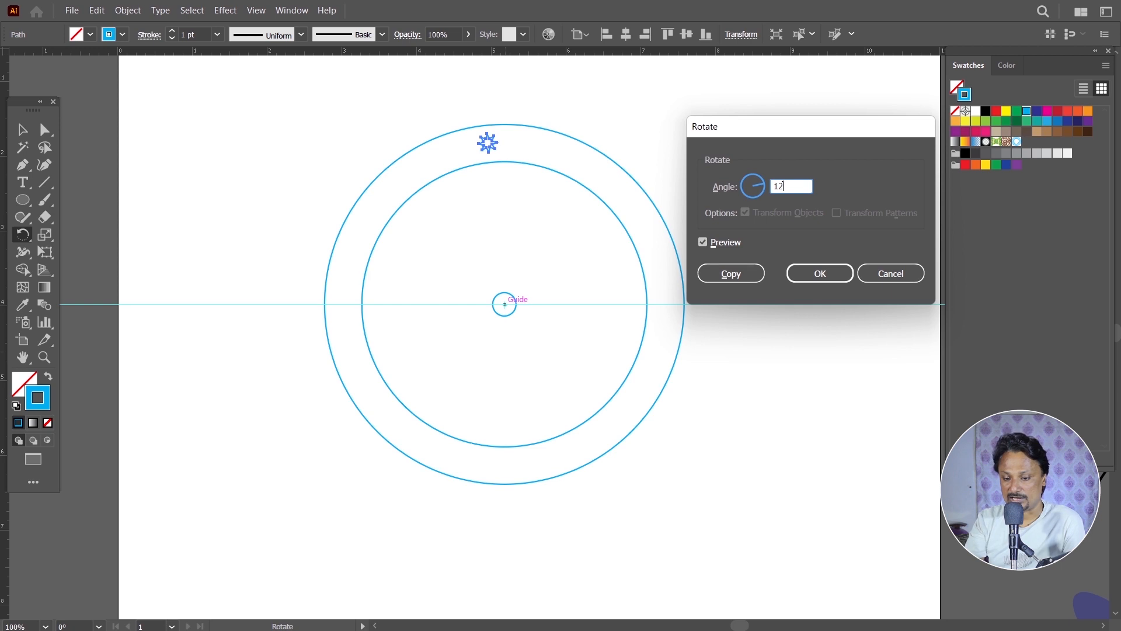
left_click(731, 273)
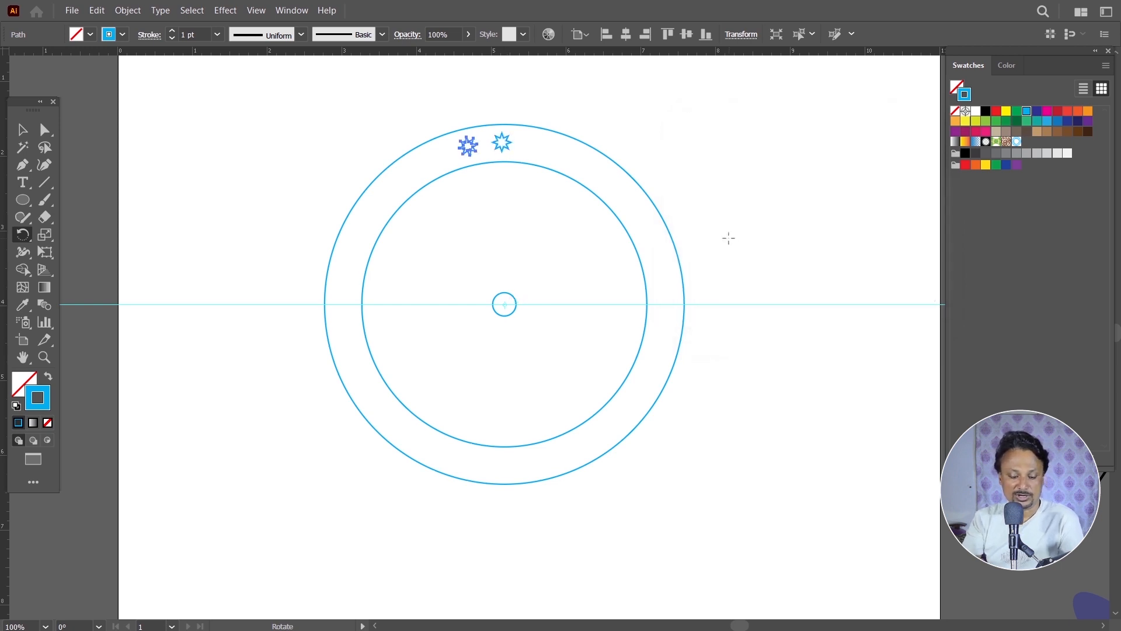
Repeat the last rotated copy until evenly spaced stars go all the way around the ring
key("ctrl+d")
key("ctrl+d")
key("ctrl+d")
key("ctrl+d")
key("ctrl+d")
key("ctrl+d")
key("ctrl+d")
key("ctrl+d")
key("ctrl+d")
key("ctrl+d")
key("ctrl+d")
key("ctrl+d")
key("ctrl+d")
key("ctrl+d")
key("ctrl+d")
key("ctrl+d")
key("ctrl+d")
key("ctrl+d")
key("ctrl+d")
key("ctrl+d")
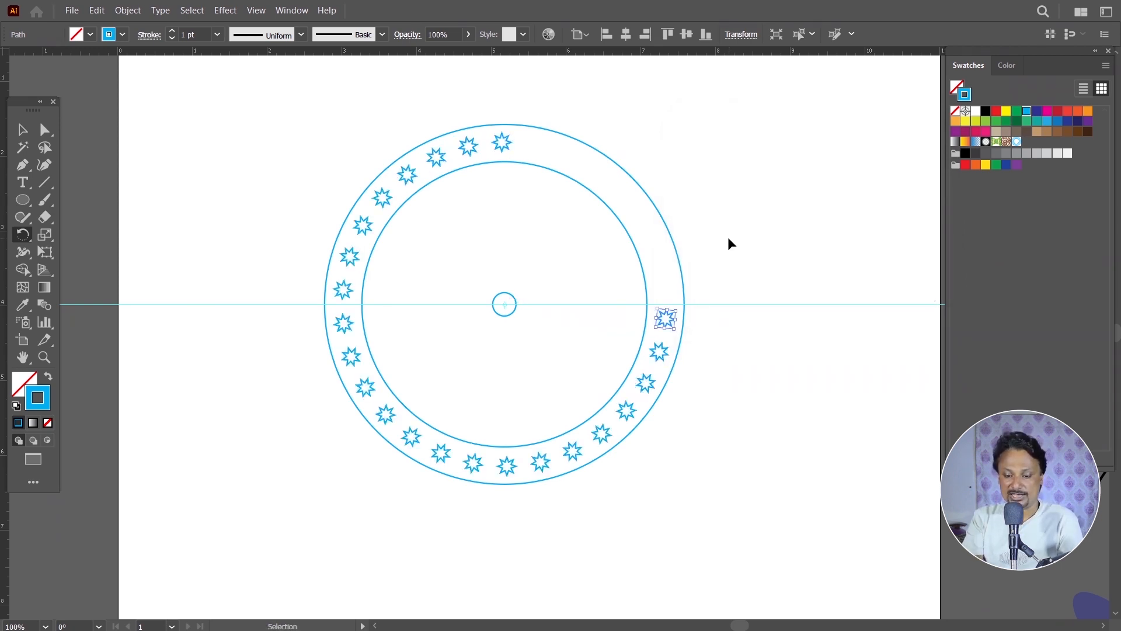
key("ctrl+d")
key("ctrl+d")
key("ctrl+d")
key("ctrl+d")
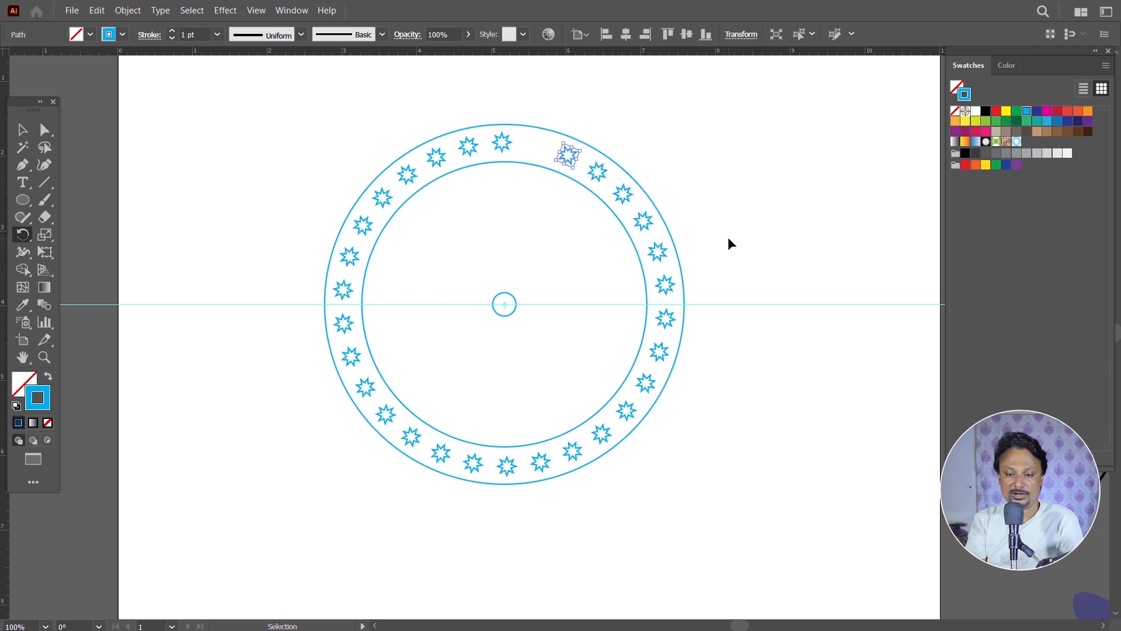
Select the horizontal guide through the centre and delete it
key("v")
left_click_drag(184, 172, 244, 373)
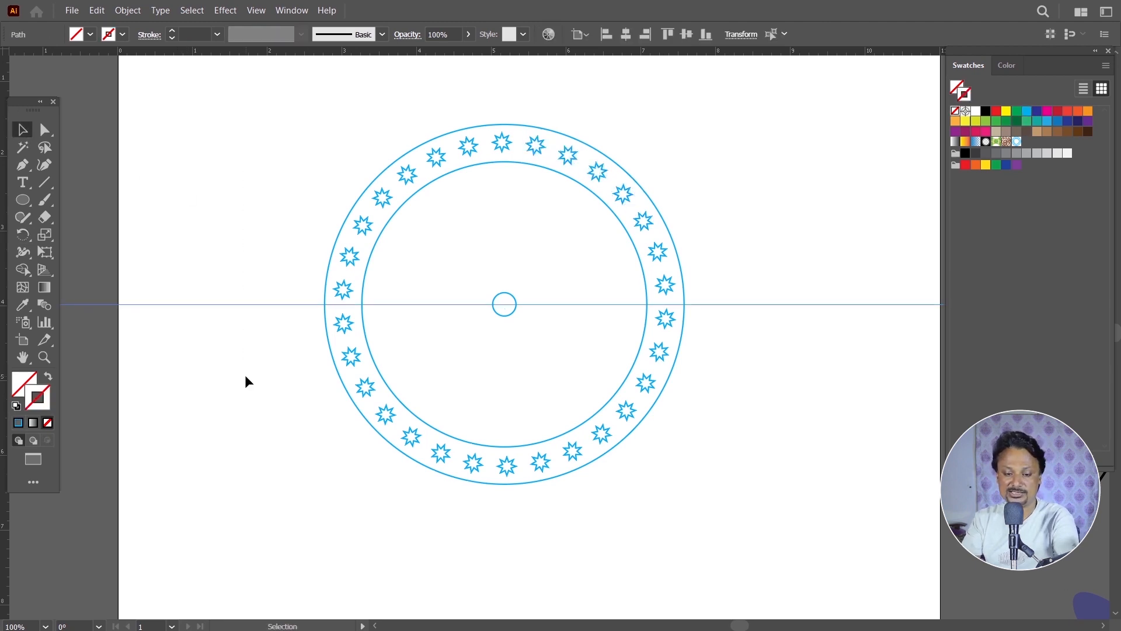
key("Delete")
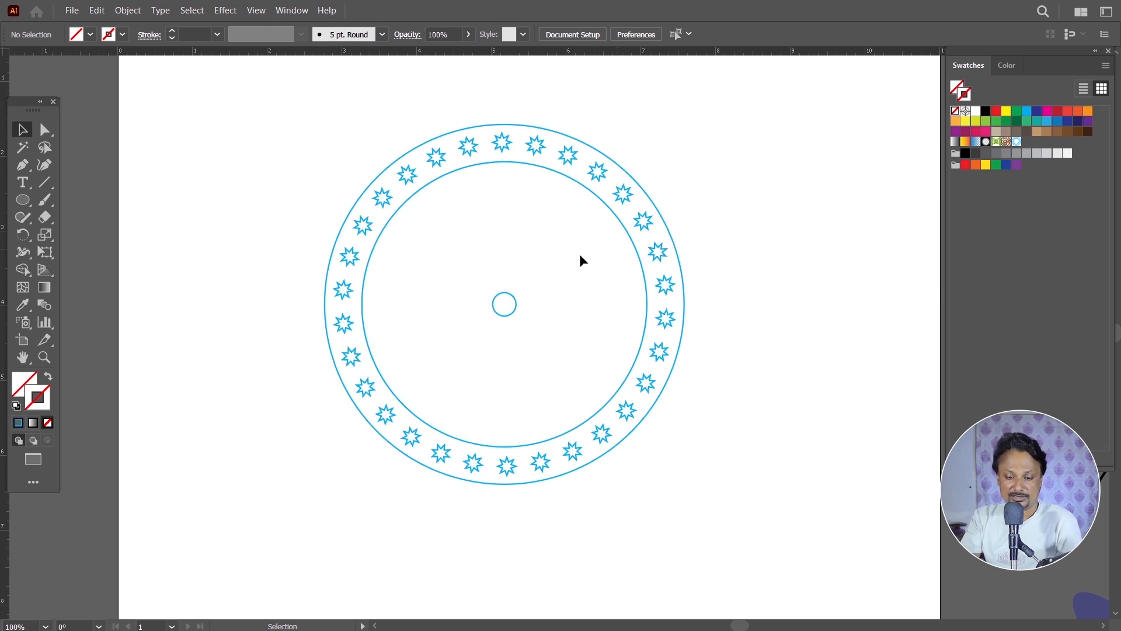
Enlarge the small centre circle about its centre until it sits just inside the ring's inner circle
left_click(511, 313)
left_click_drag(519, 321, 692, 439)
left_click(711, 426)
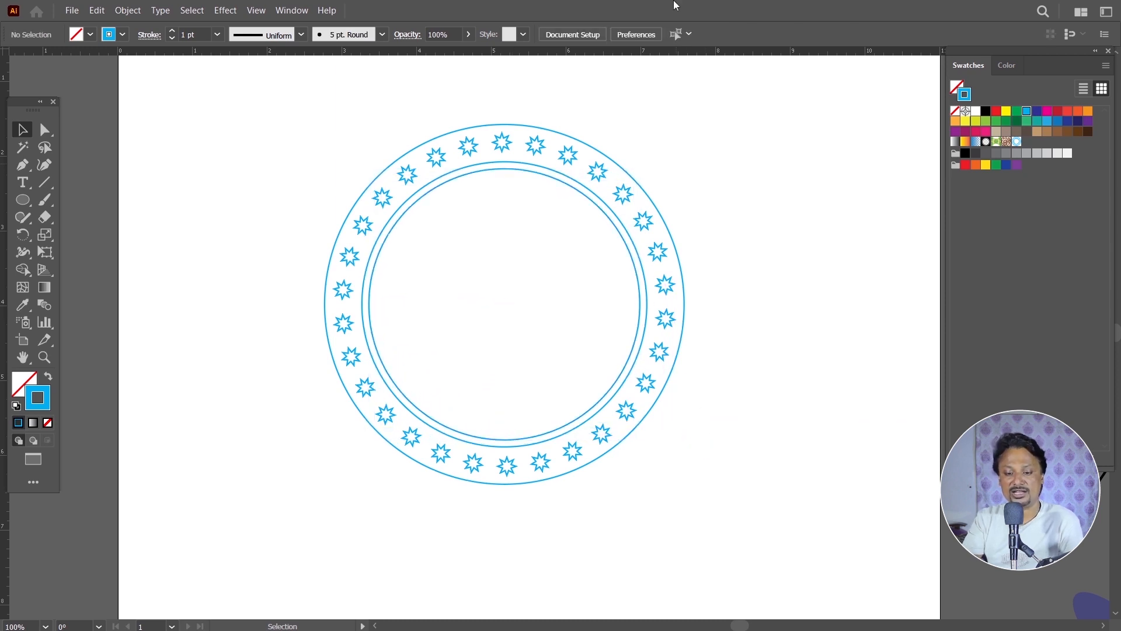
Copy the innermost circle, scaling the copy about its centre to just outside the outer circle, and check the whole pattern by selecting it
left_click(639, 323)
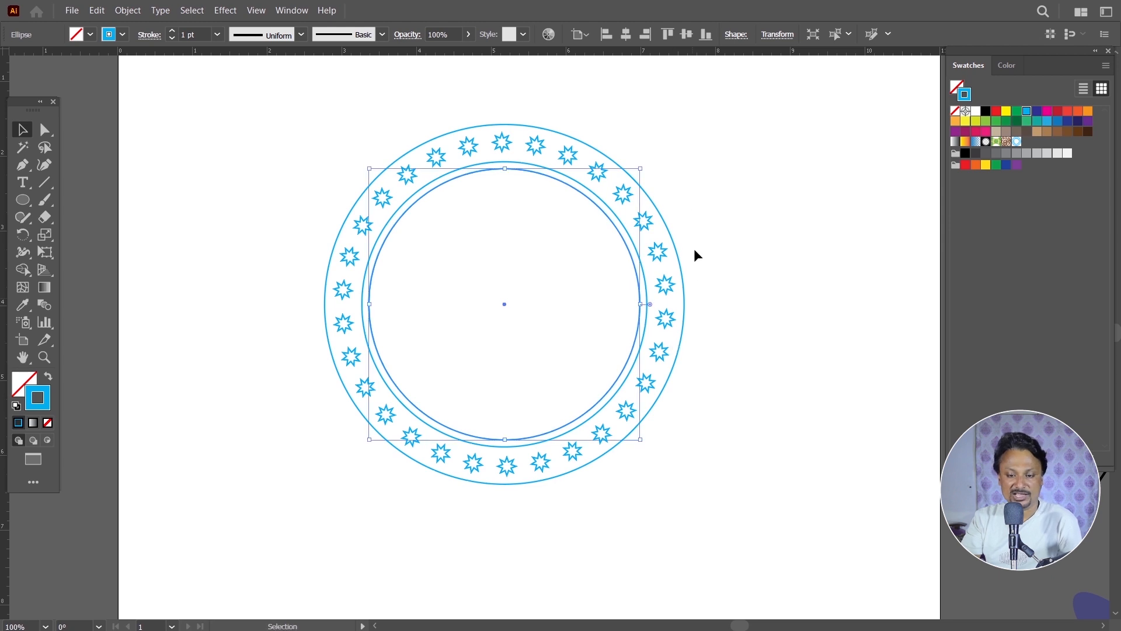
left_click_drag(640, 169, 692, 120)
left_click(744, 153)
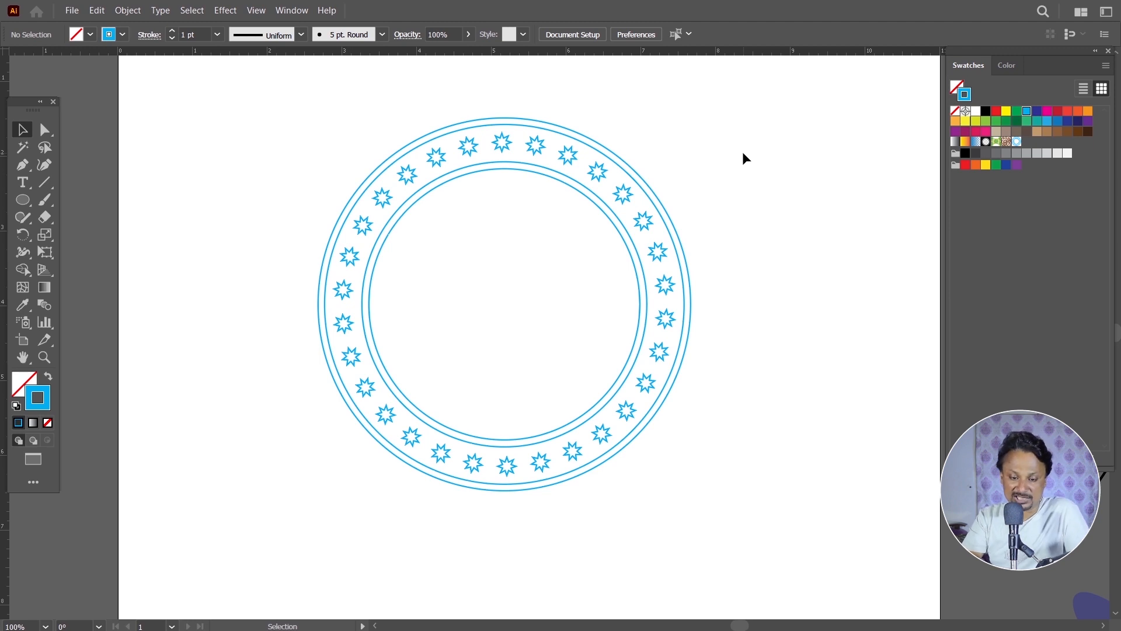
left_click_drag(332, 166, 736, 518)
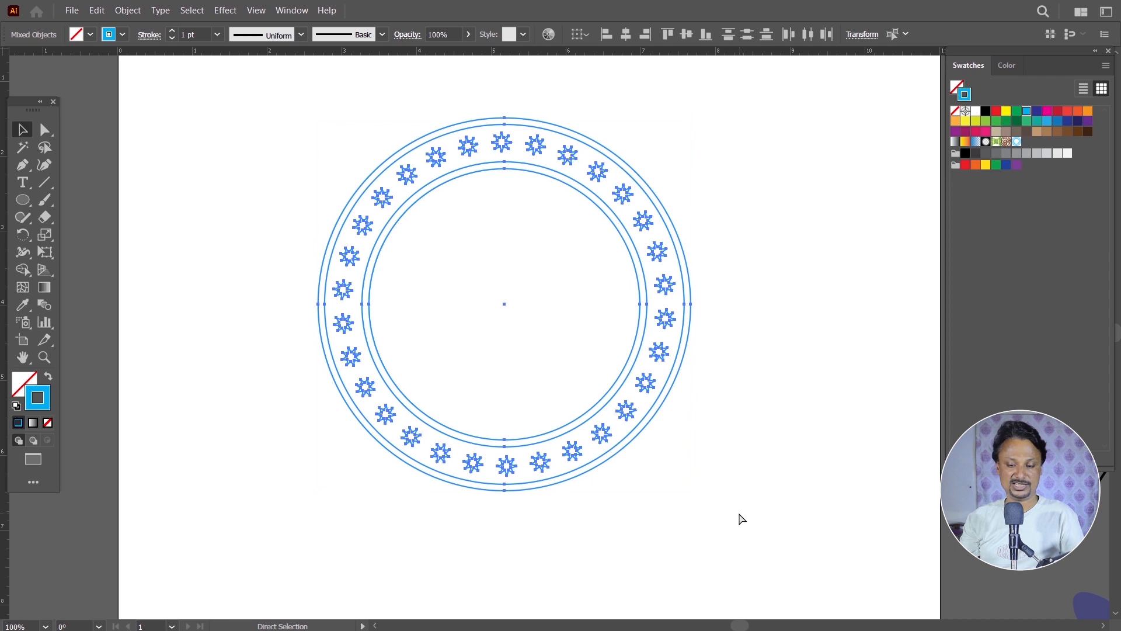
left_click(753, 493)
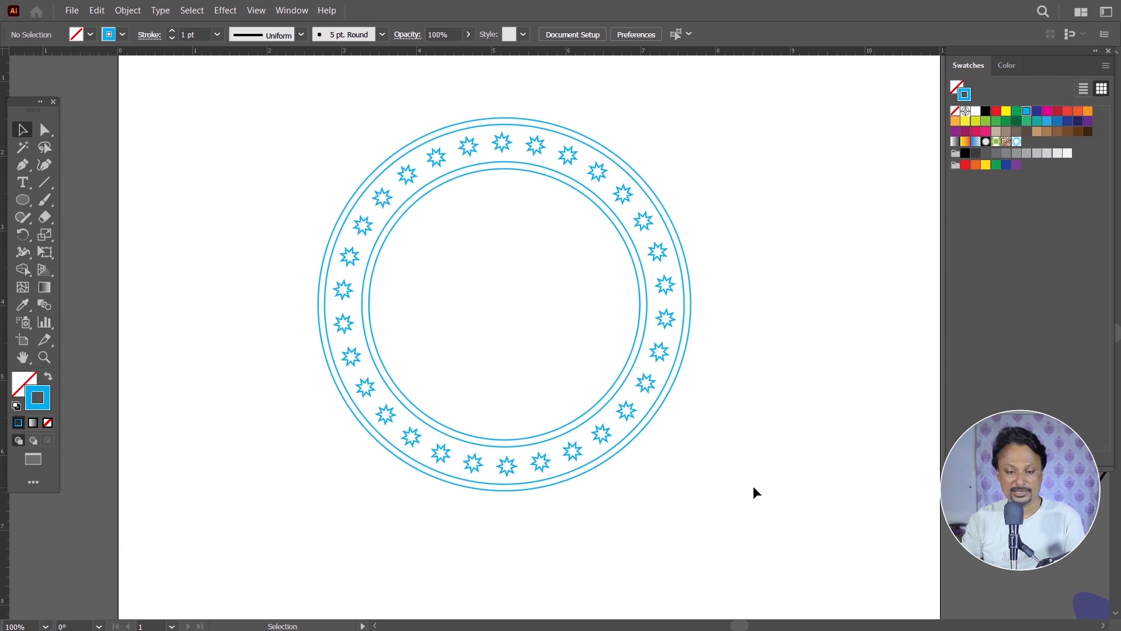
Undo the added circles, the guide deletion and all rotated copies until only the original star remains in the band
key("ctrl")
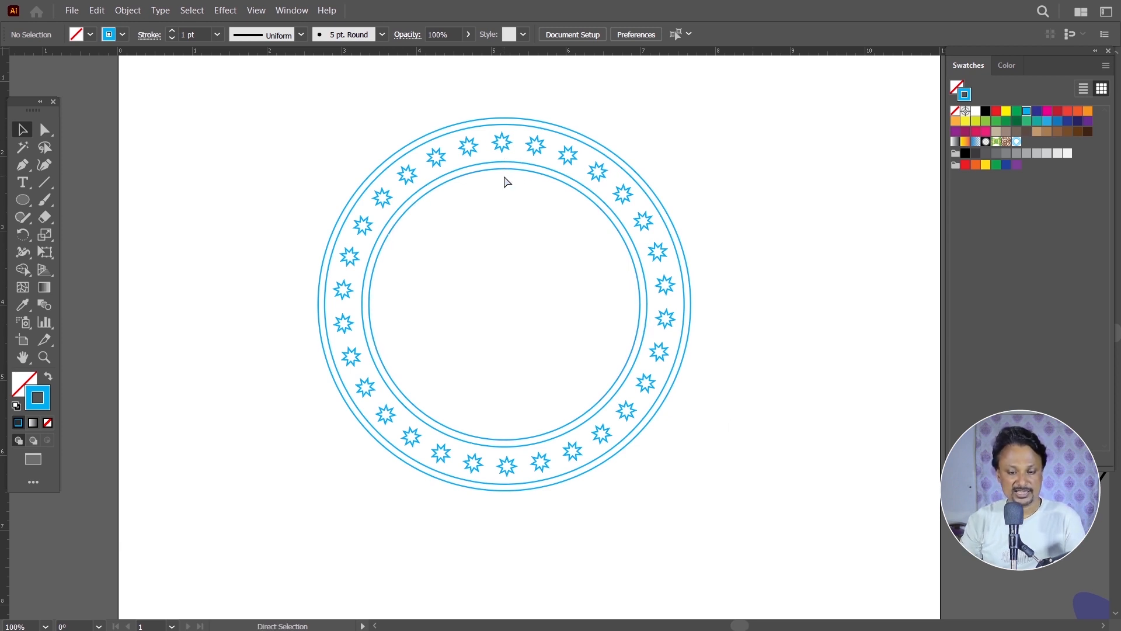
key("ctrl+z")
key("ctrl+z")
key("ctrl+z")
key("ctrl+z")
key("ctrl+z")
key("ctrl+z")
key("ctrl+z")
key("ctrl+z")
key("ctrl+z")
key("ctrl+z")
key("ctrl+z")
key("ctrl+z")
key("ctrl+z")
key("ctrl+z")
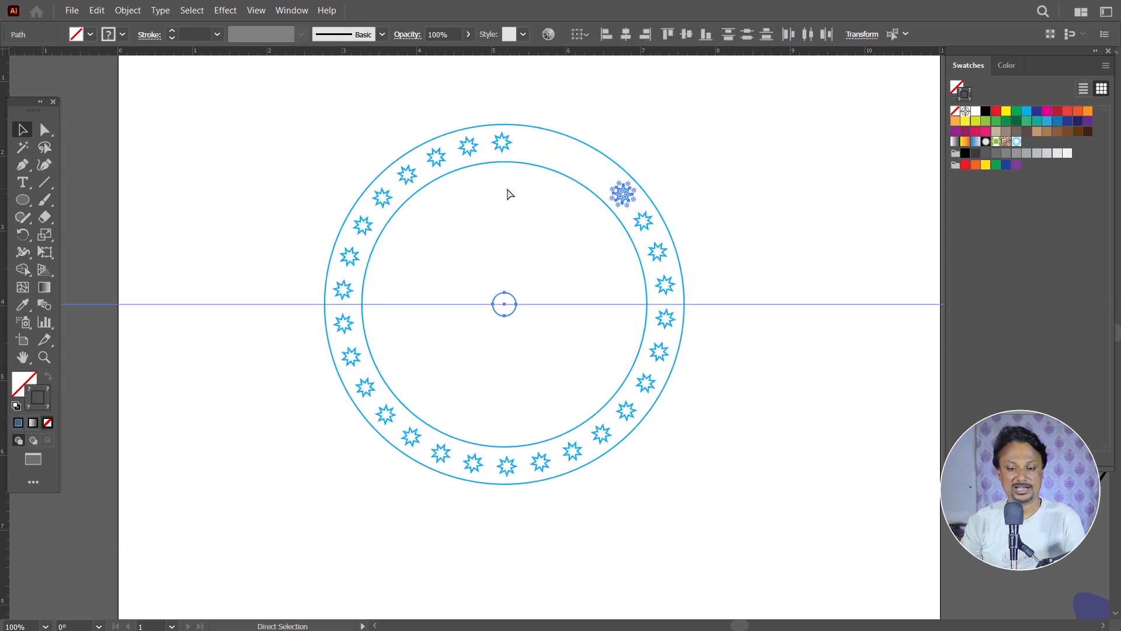
key("ctrl+z")
key("ctrl+z")
key("ctrl+z")
key("ctrl+z")
key("ctrl+z")
key("ctrl+z")
key("ctrl+z")
key("ctrl+z")
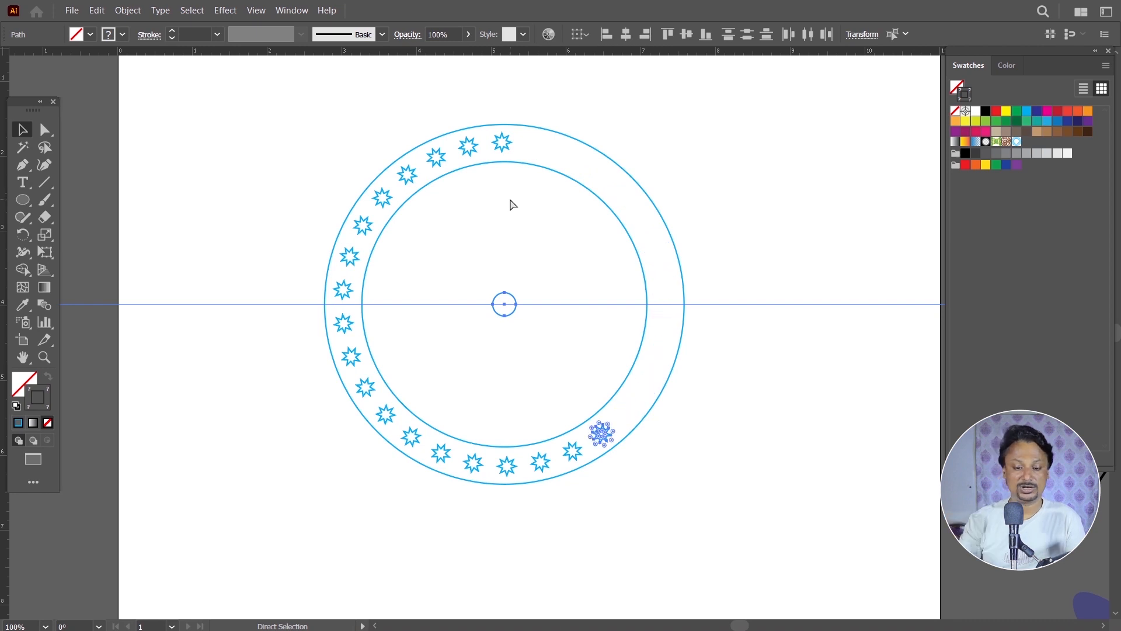
key("ctrl+z")
key("ctrl+z")
key("ctrl+z")
key("ctrl+z")
key("ctrl+z")
key("ctrl+z")
key("ctrl+z")
key("ctrl+z")
key("ctrl+z")
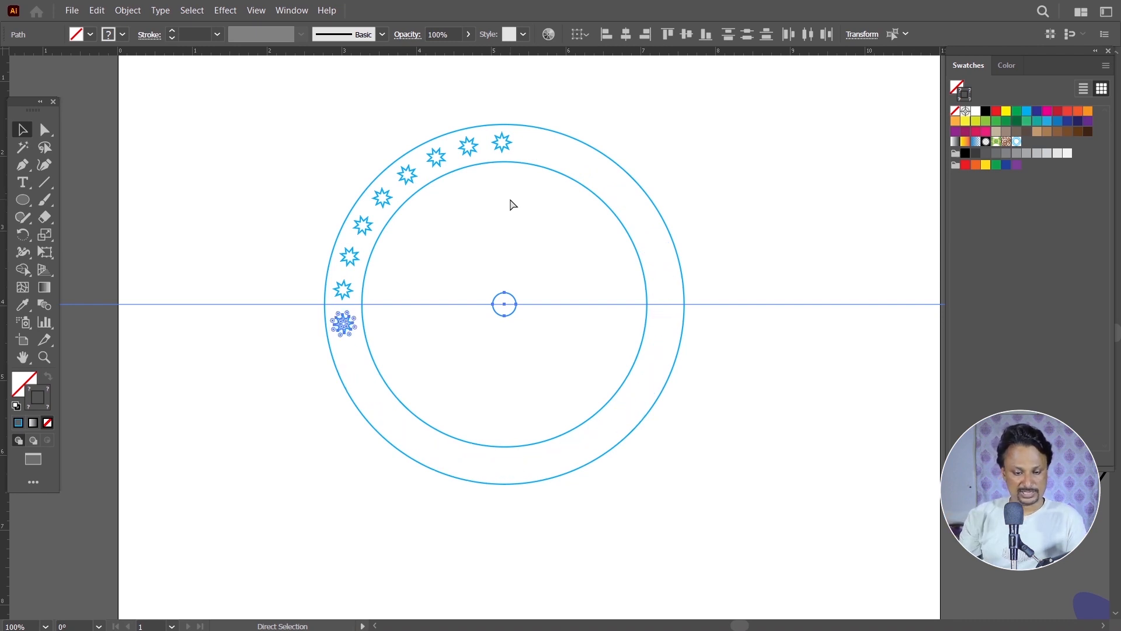
key("ctrl+z")
key("ctrl+z")
Delete the horizontal guide through the centre and select the star in the band
left_click_drag(738, 253, 766, 358)
key("Delete")
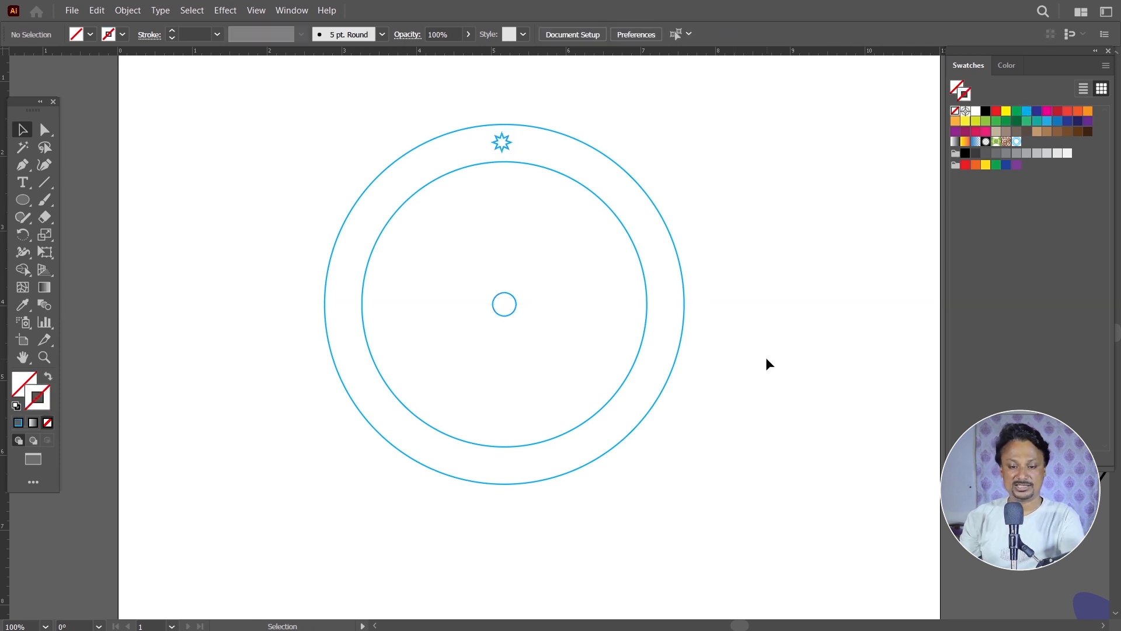
left_click(503, 143)
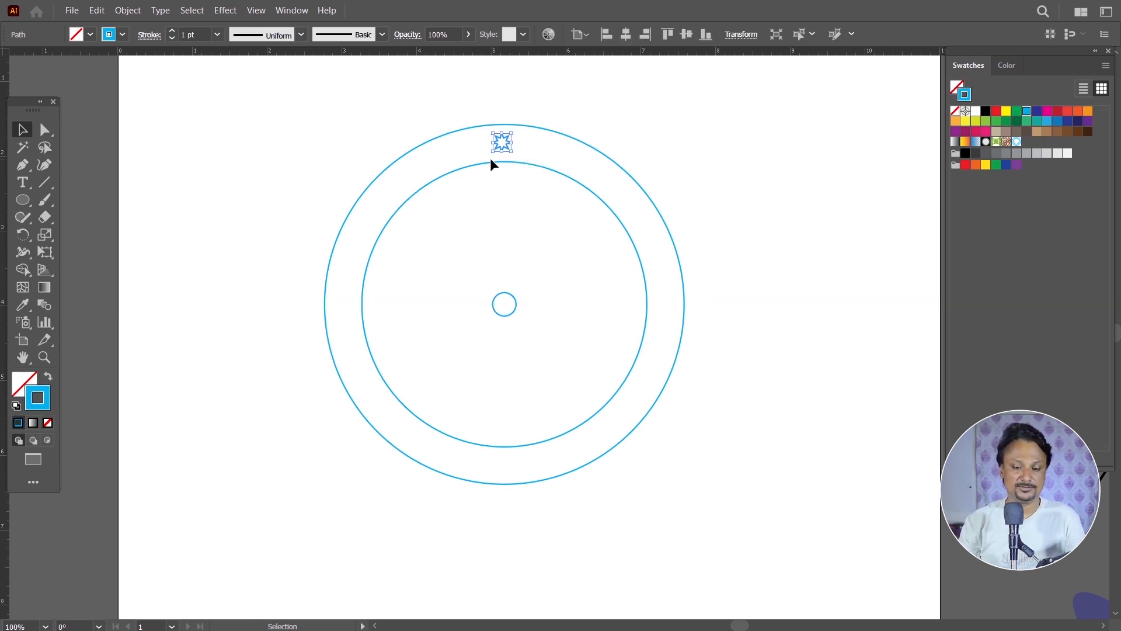
Rotate a copy of the star by 12° around the centre of the ring
left_click(22, 239)
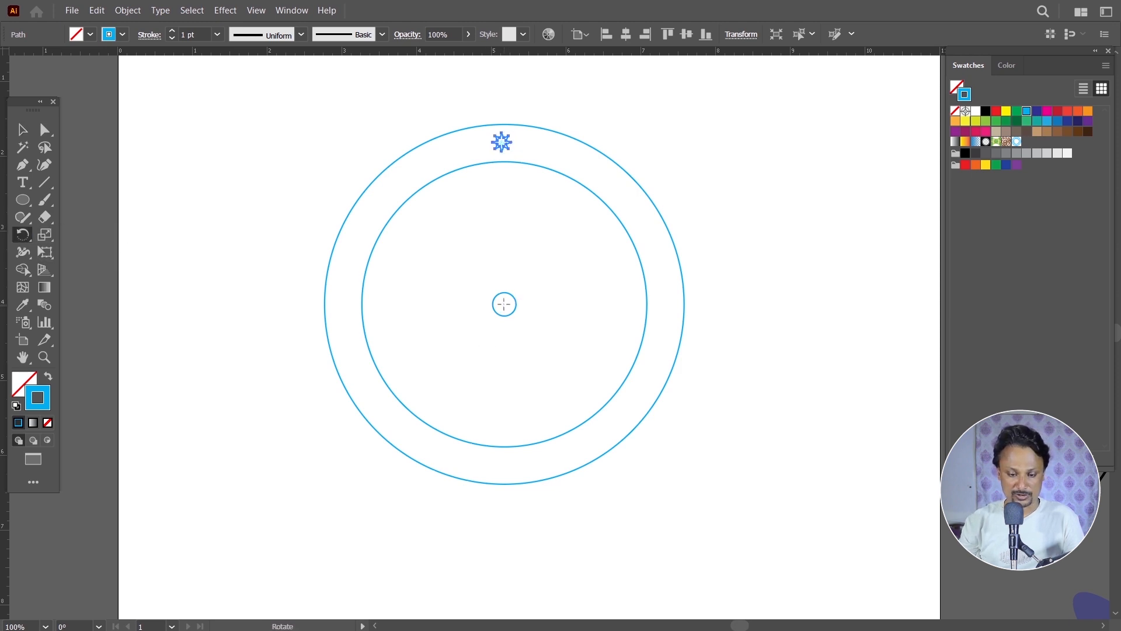
left_click(505, 304, "alt")
mouse_move(721, 120)
left_mouse_down()
mouse_move(691, 108)
mouse_move(717, 97)
left_mouse_up()
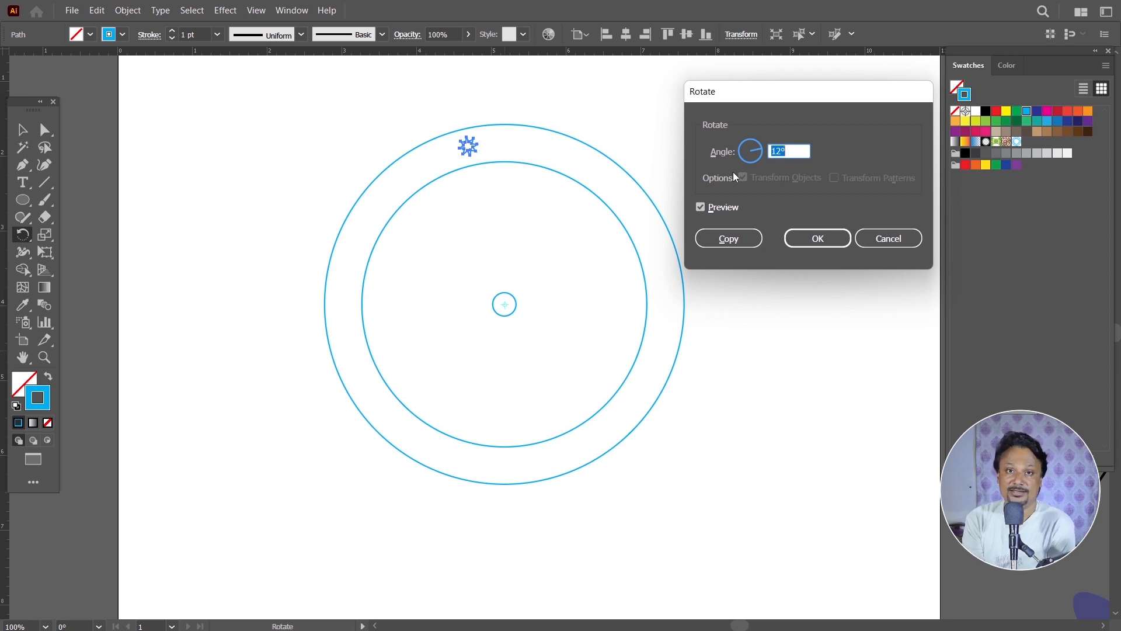
type("12")
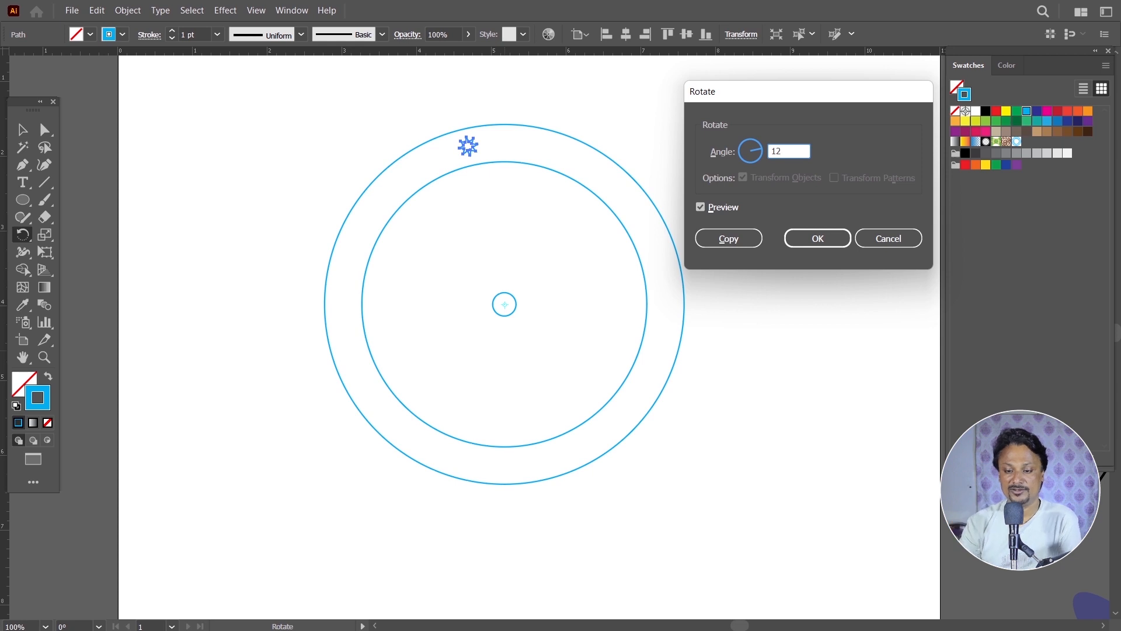
left_click(726, 239)
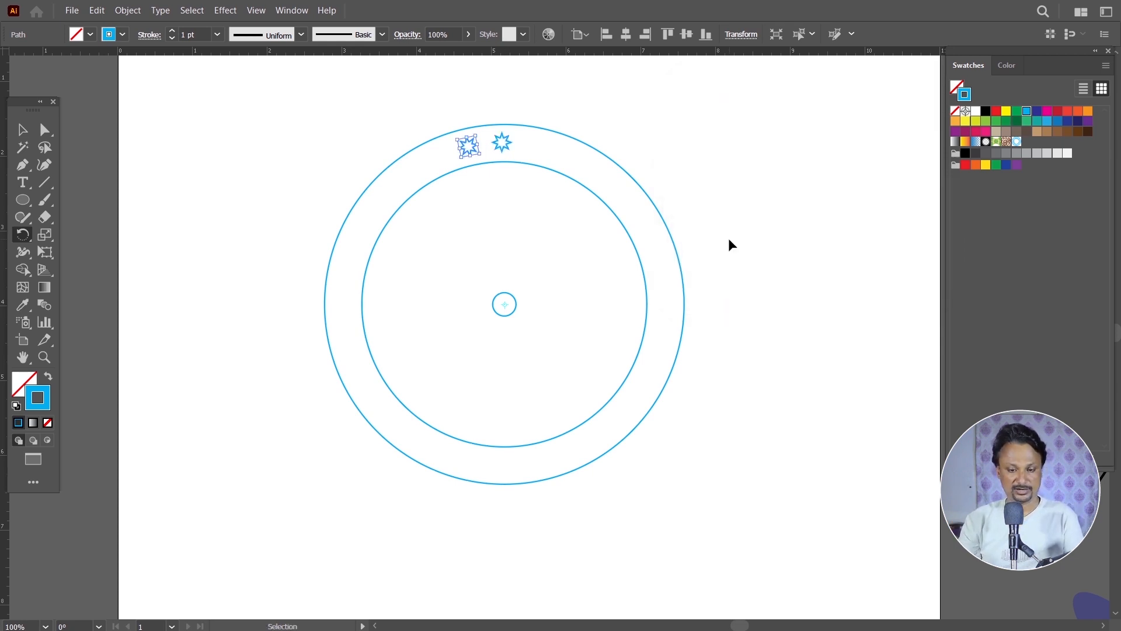
Repeat the 12° rotated copy until stars fill the whole band, and clear the selection
key("ctrl+s")
left_click(792, 517)
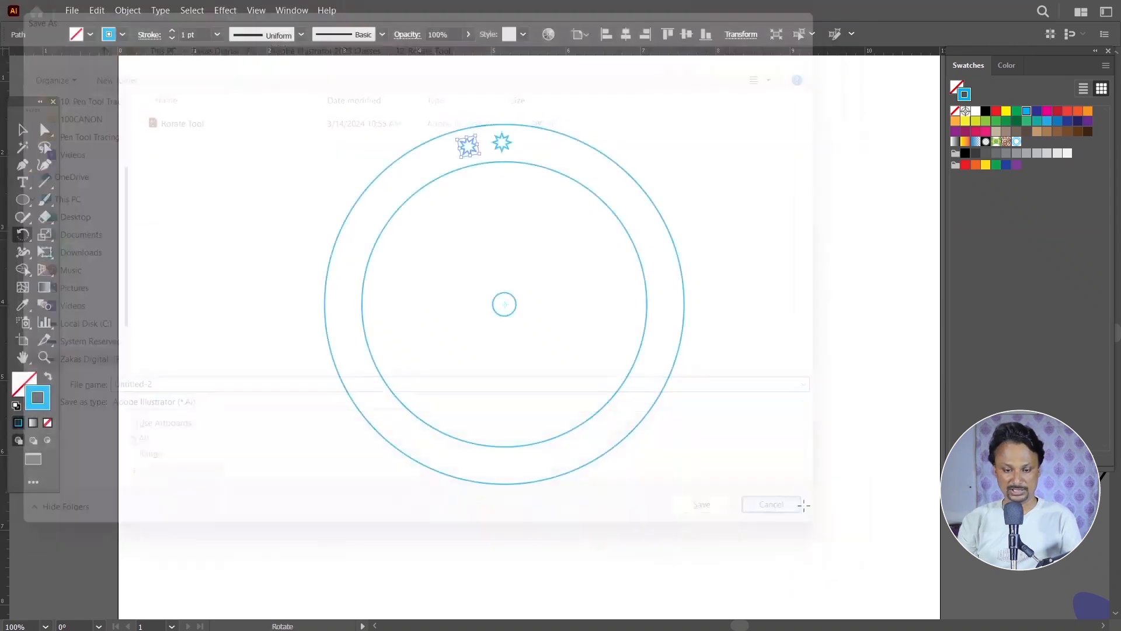
key("ctrl+d")
key("ctrl+d")
key("ctrl+d")
key("ctrl+d")
key("ctrl+d")
key("ctrl+d")
key("ctrl+d")
key("ctrl+d")
key("ctrl+d")
key("ctrl+d")
key("ctrl+d")
key("ctrl+d")
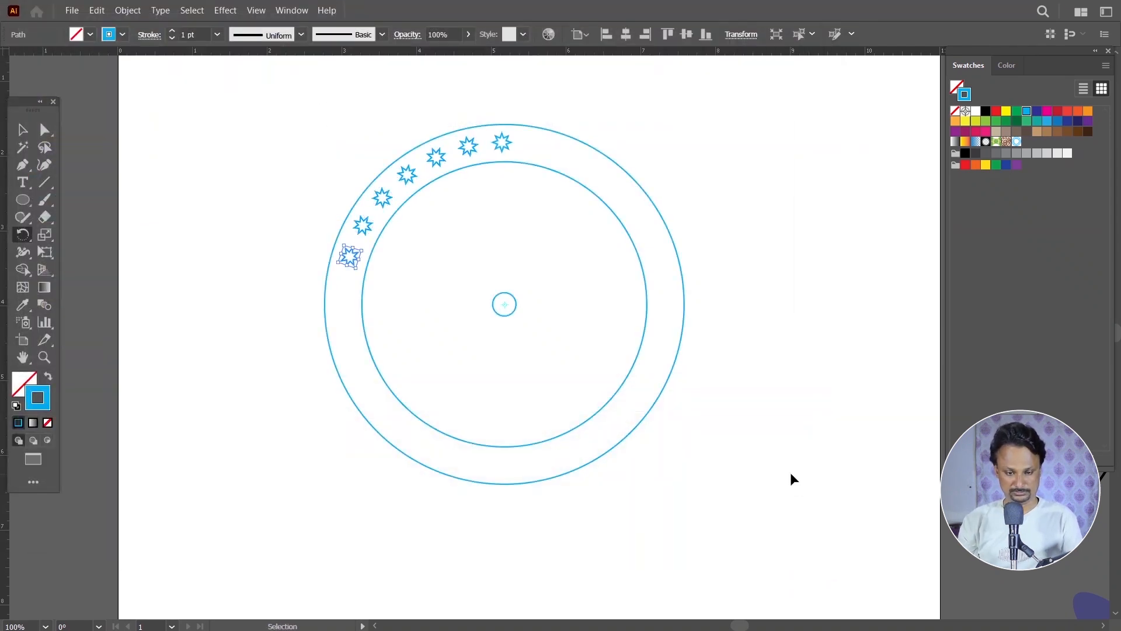
key("ctrl+d")
key("ctrl+d")
key("ctrl+d")
key("ctrl+d")
key("ctrl+d")
key("ctrl+d")
key("ctrl+d")
key("ctrl+d")
key("ctrl+d")
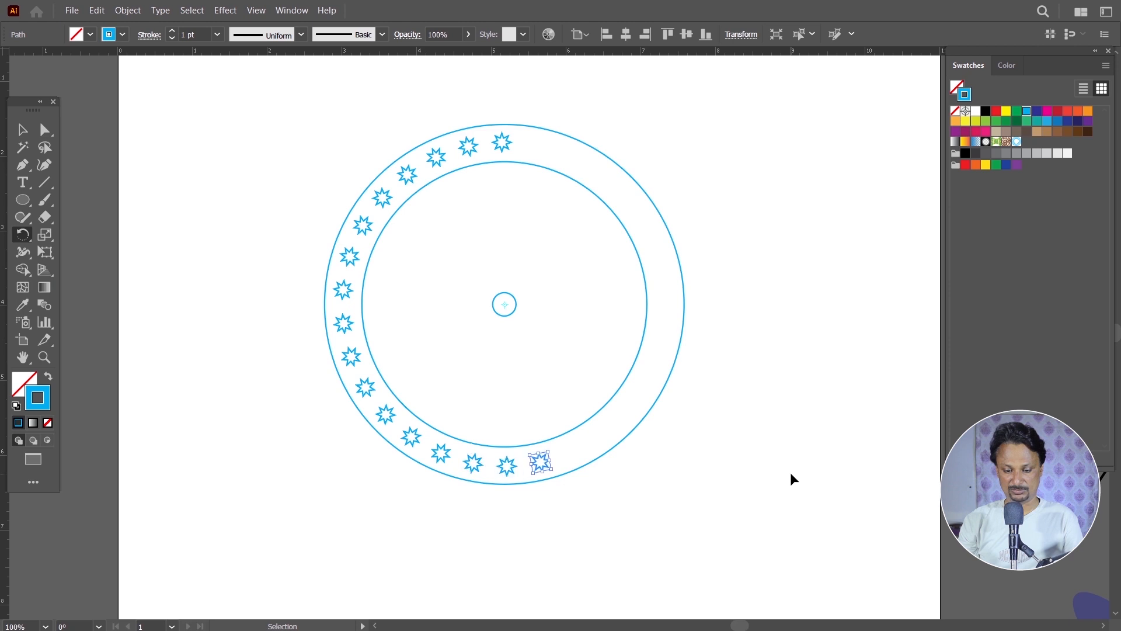
key("ctrl+d")
key("ctrl+d")
key("ctrl+d")
key("ctrl+d")
key("ctrl+d")
key("ctrl+d")
key("ctrl+d")
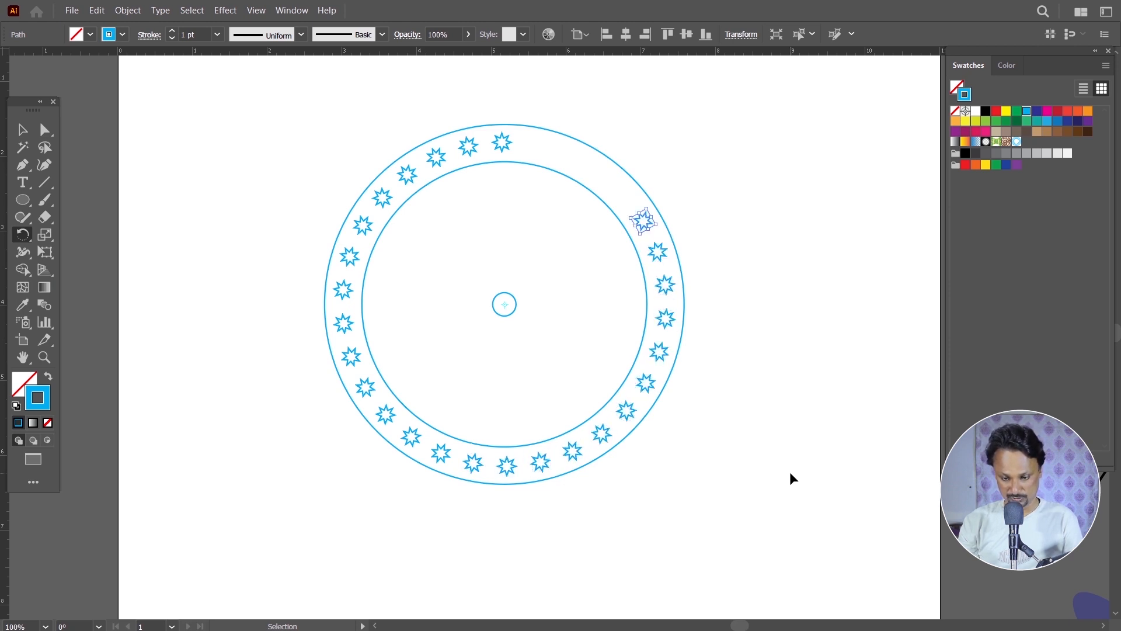
left_click(22, 129)
left_click(202, 128)
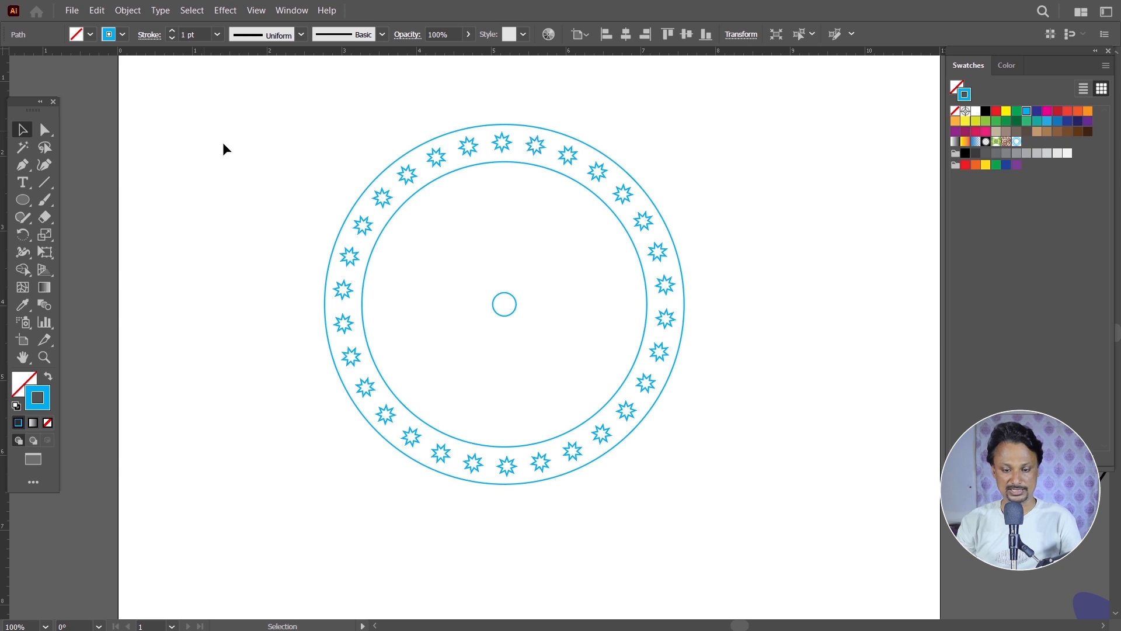
Enlarge the small centre circle about its centre until it sits just inside the band's inner circle
left_click(511, 316)
left_click_drag(518, 317, 687, 439)
key("a")
Paste a copy of the enlarged circle in front and scale it about its centre to just outside the outer circle
key("ctrl+c")
key("ctrl+f")
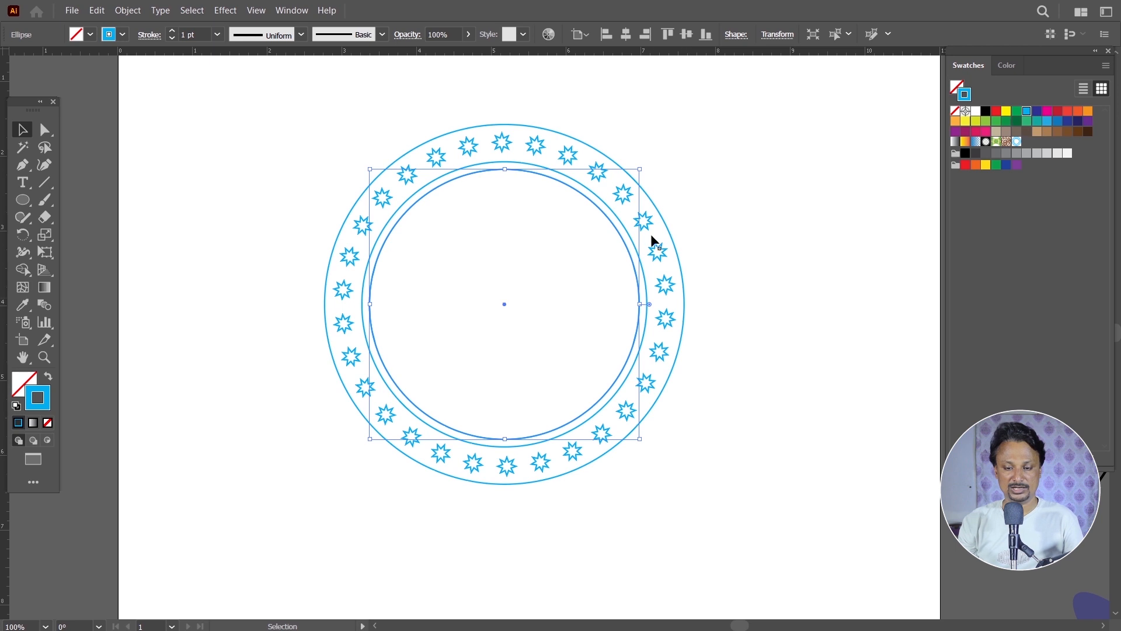
left_click_drag(640, 169, 704, 120)
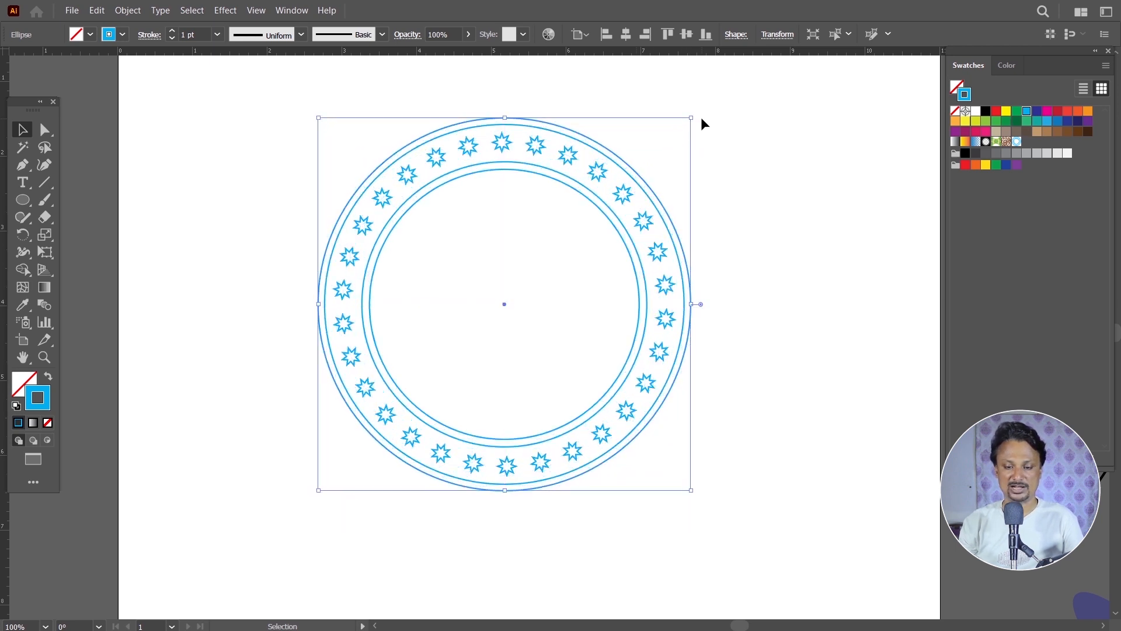
left_click(761, 153)
Group all the circles and stars of the ring pattern and shift the group slightly down the artboard
left_click_drag(256, 85, 736, 533)
key("a")
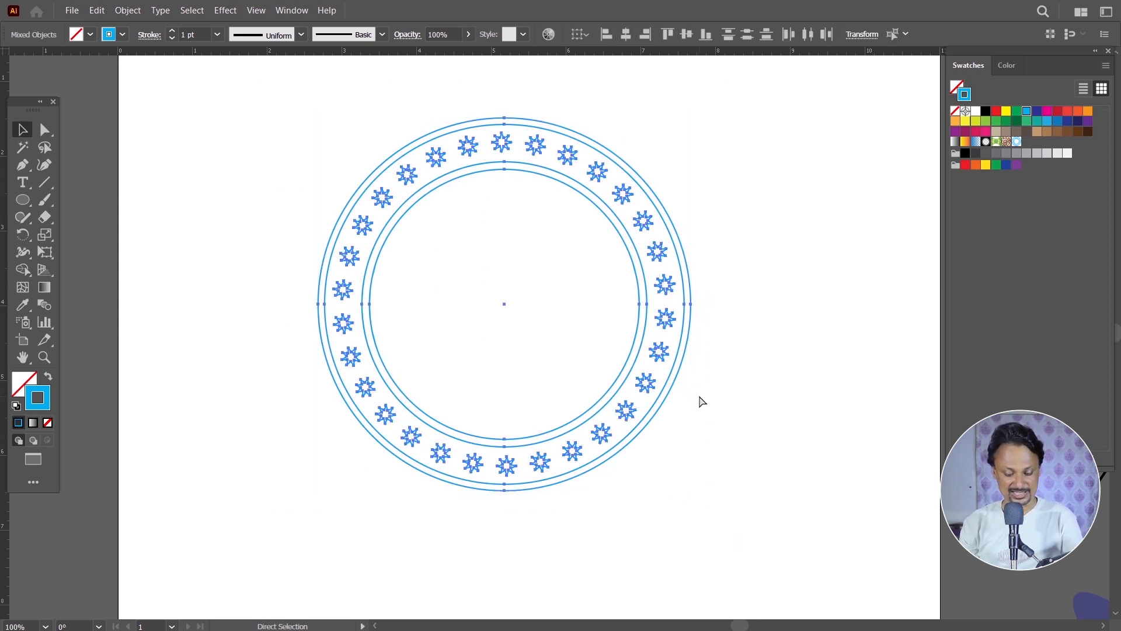
key("v")
left_click(740, 381)
left_click_drag(674, 339, 717, 359)
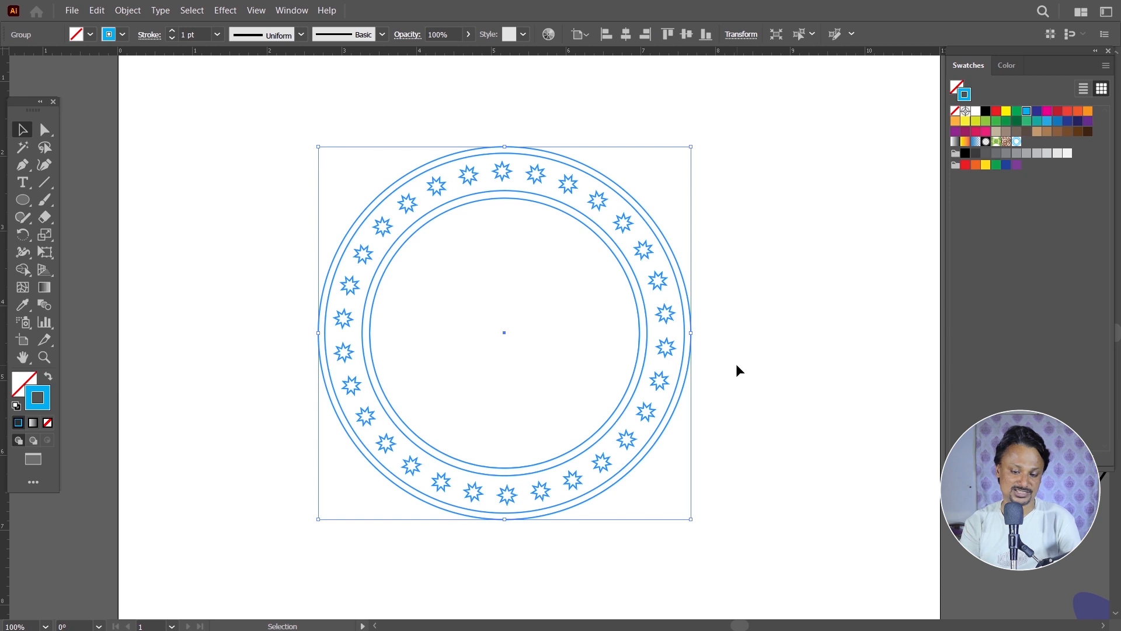
left_click(803, 370)
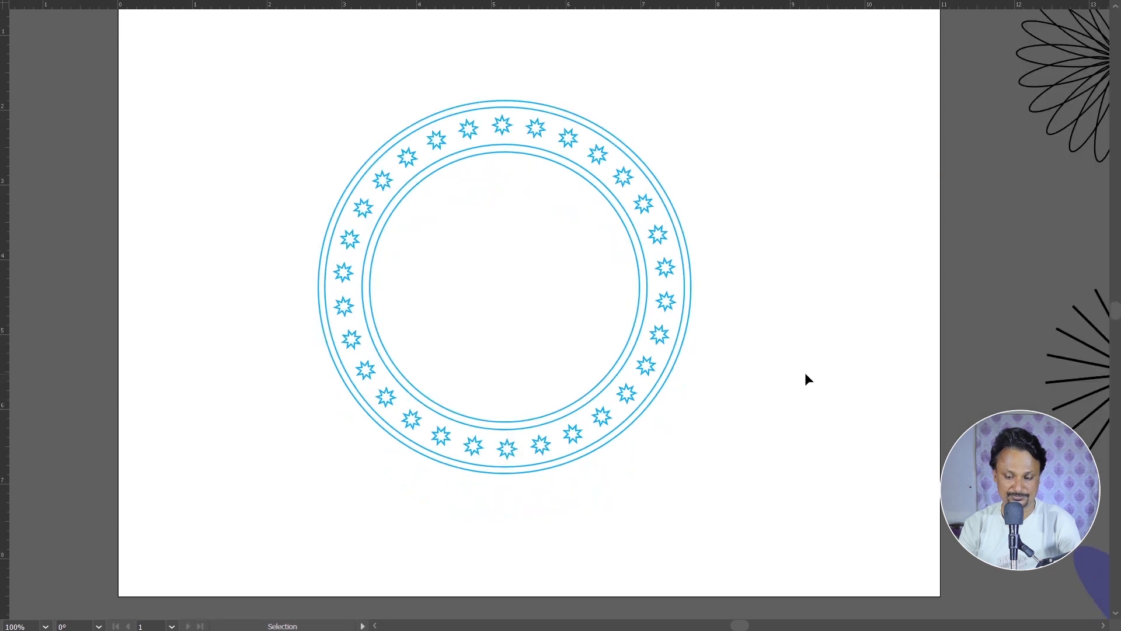
Move the grouped ring pattern off the artboard beside the other finished patterns, and clear the selection
key("ctrl+minus")
left_click_drag(748, 348, 933, 334)
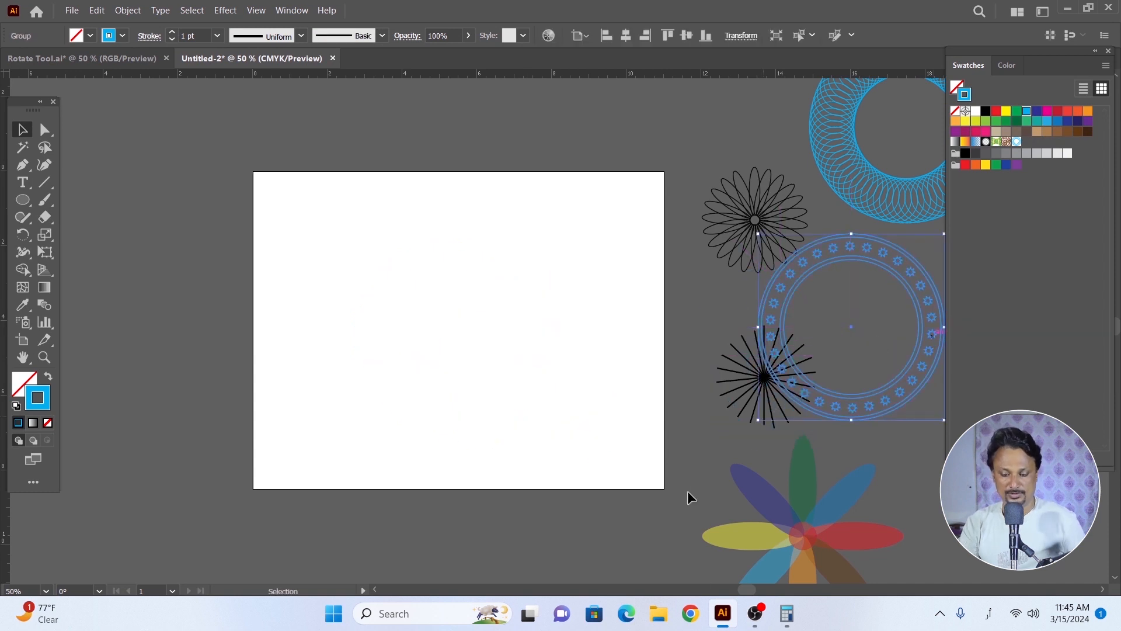
left_click(116, 58)
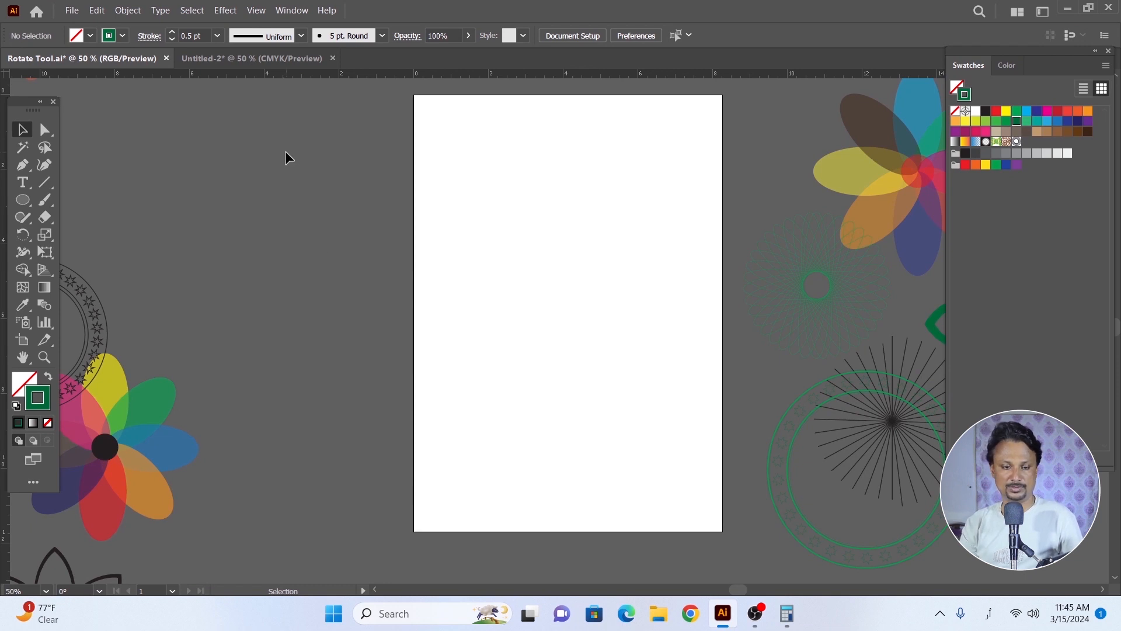
left_click(263, 58)
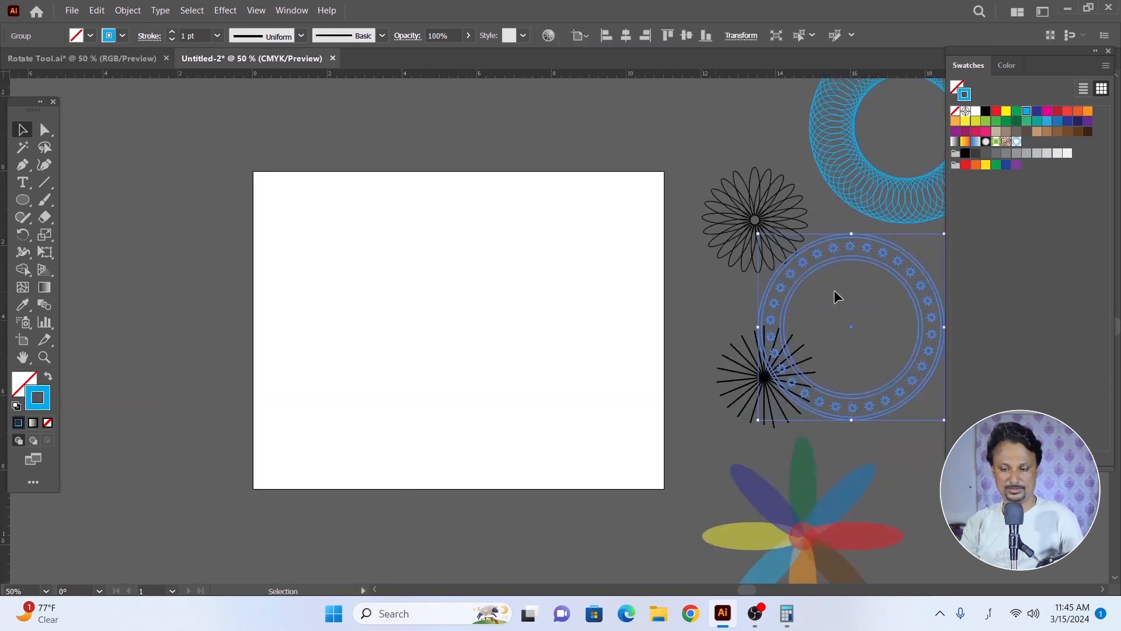
left_click_drag(850, 256, 874, 334)
key("ctrl+equal")
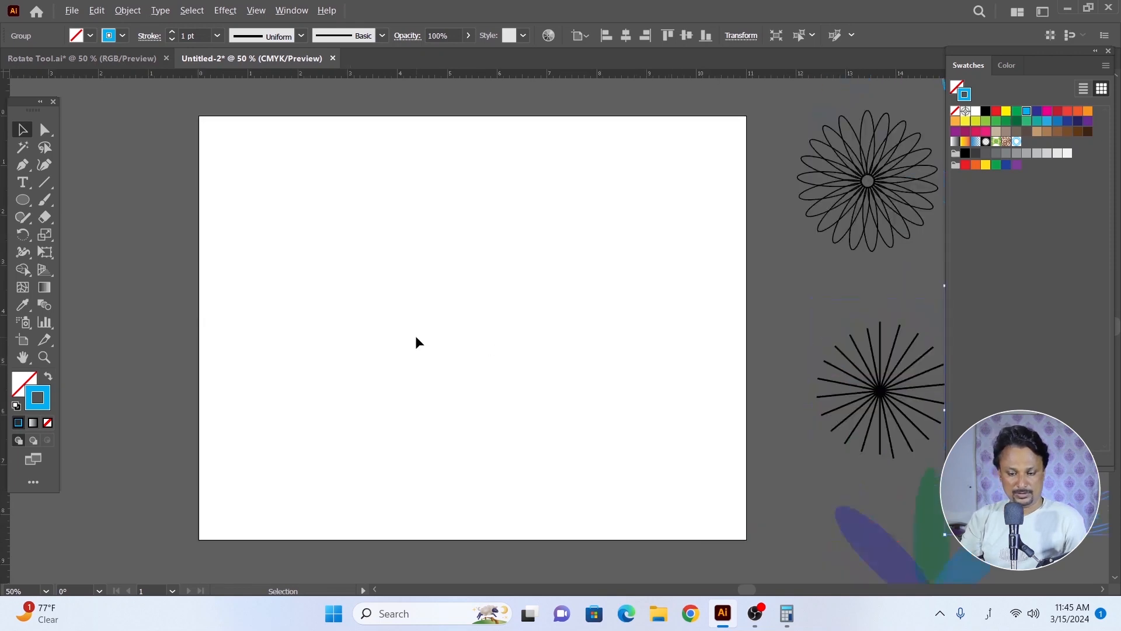
left_click(450, 338)
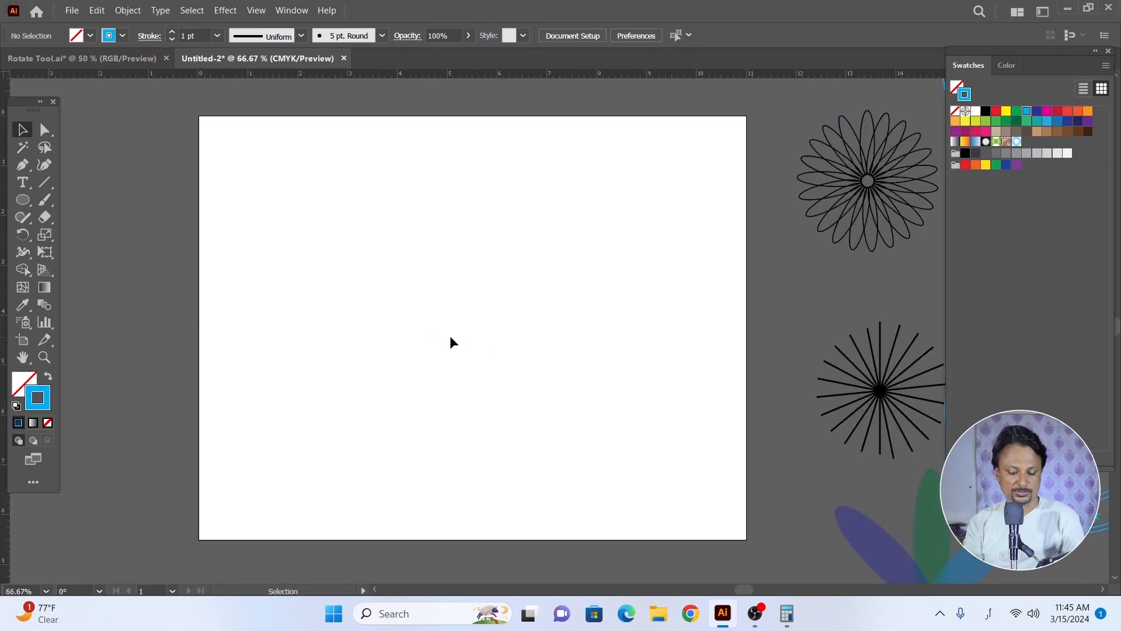
Draw a blue outlined circle with the Ellipse tool in the left half of the empty artboard
key("f")
key("f")
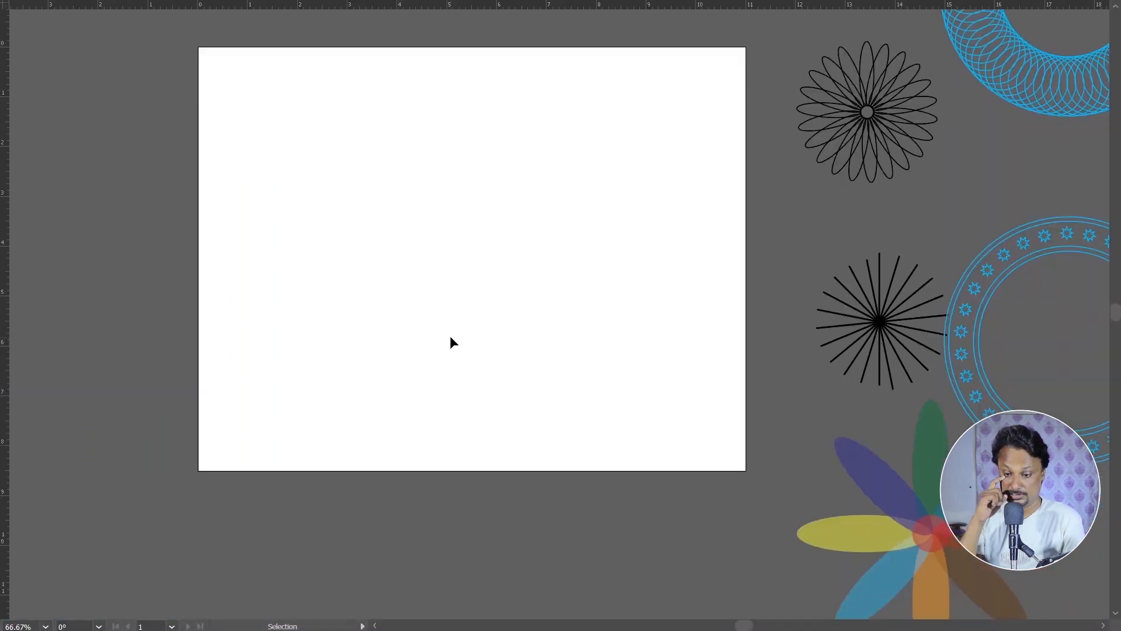
key("f")
key("ctrl+0")
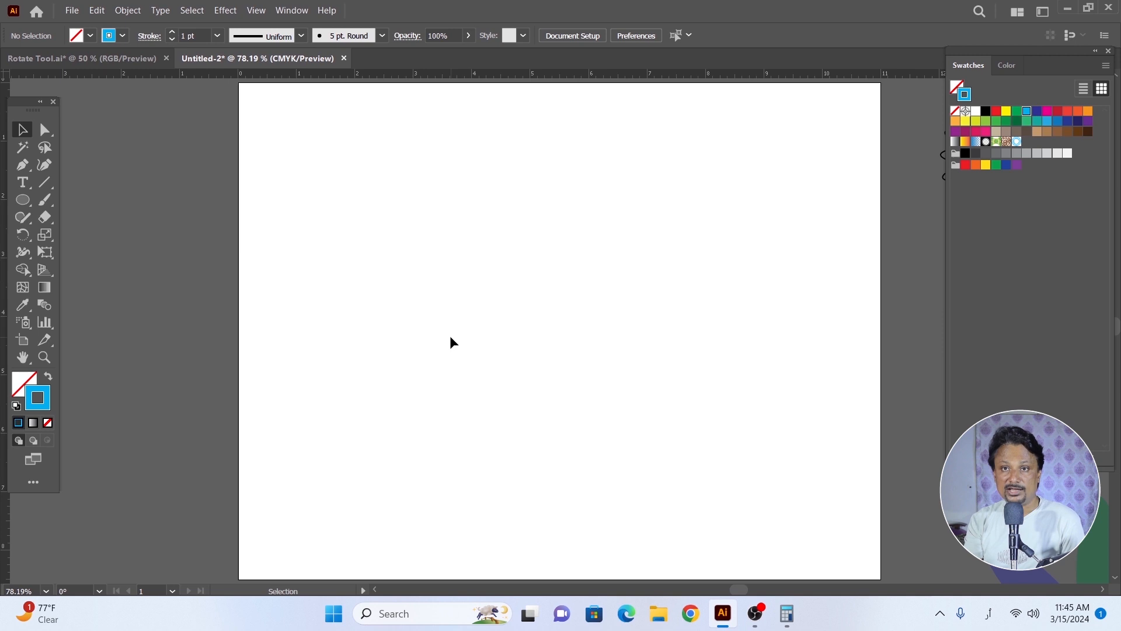
right_click(23, 200)
left_click(78, 237)
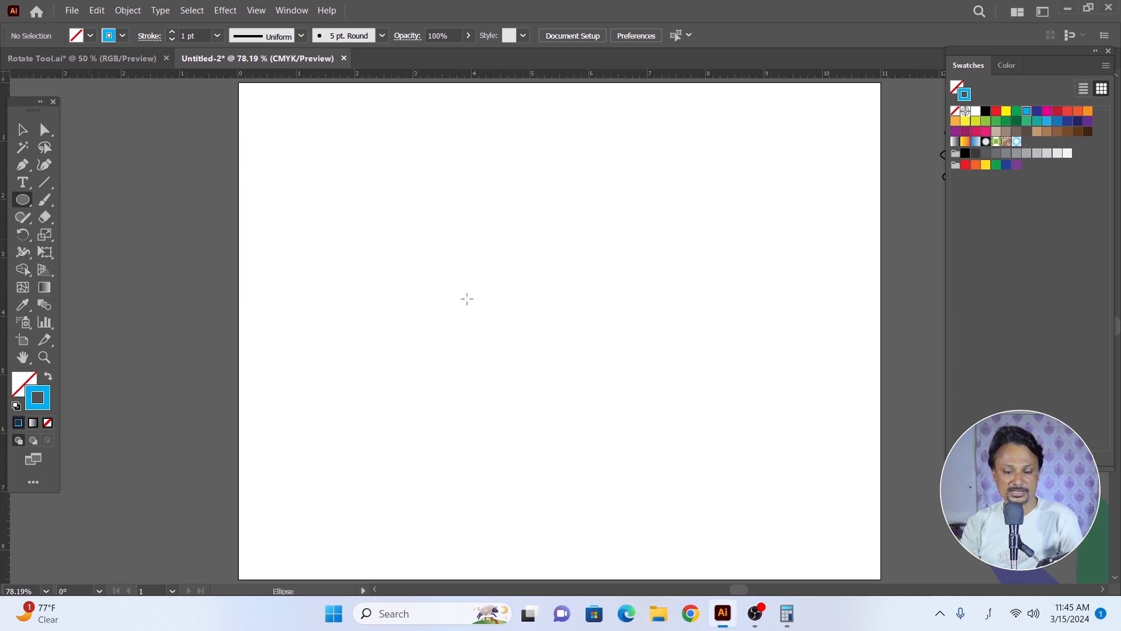
left_click_drag(330, 240, 486, 368)
key("ctrl+z")
key("f")
key("space")
left_click_drag(487, 302, 478, 321)
left_click_drag(341, 249, 527, 435)
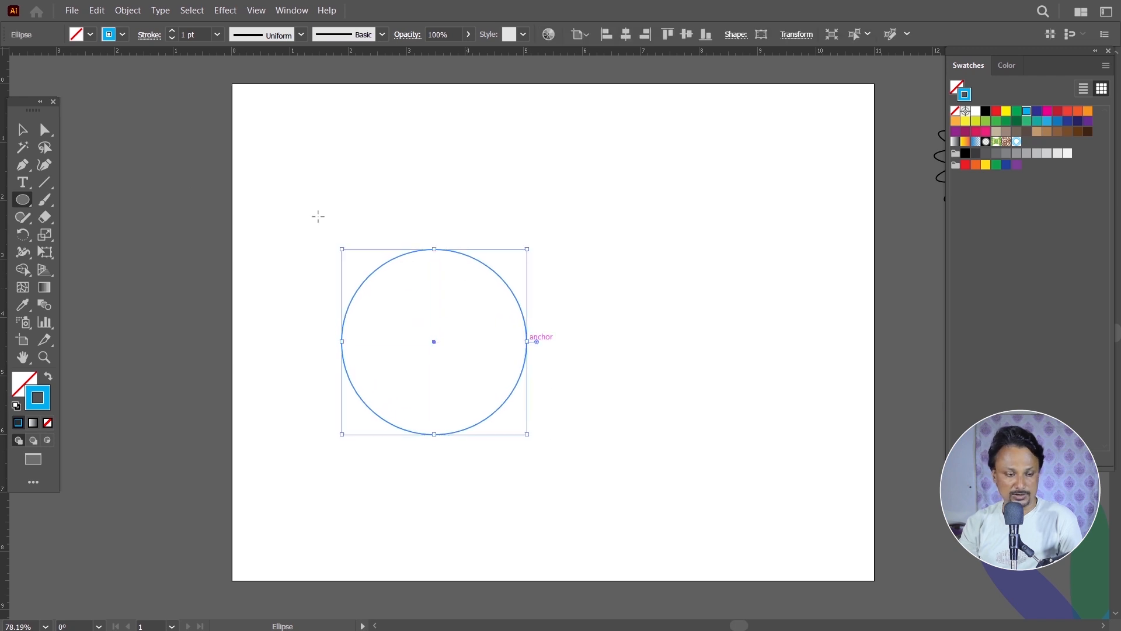
Enlarge the circle and place a copy to its right, overlapping the original by half its width
left_click(23, 130)
left_click_drag(521, 246, 563, 213)
left_click_drag(493, 224, 589, 244)
left_click_drag(599, 244, 606, 244)
left_click(737, 247)
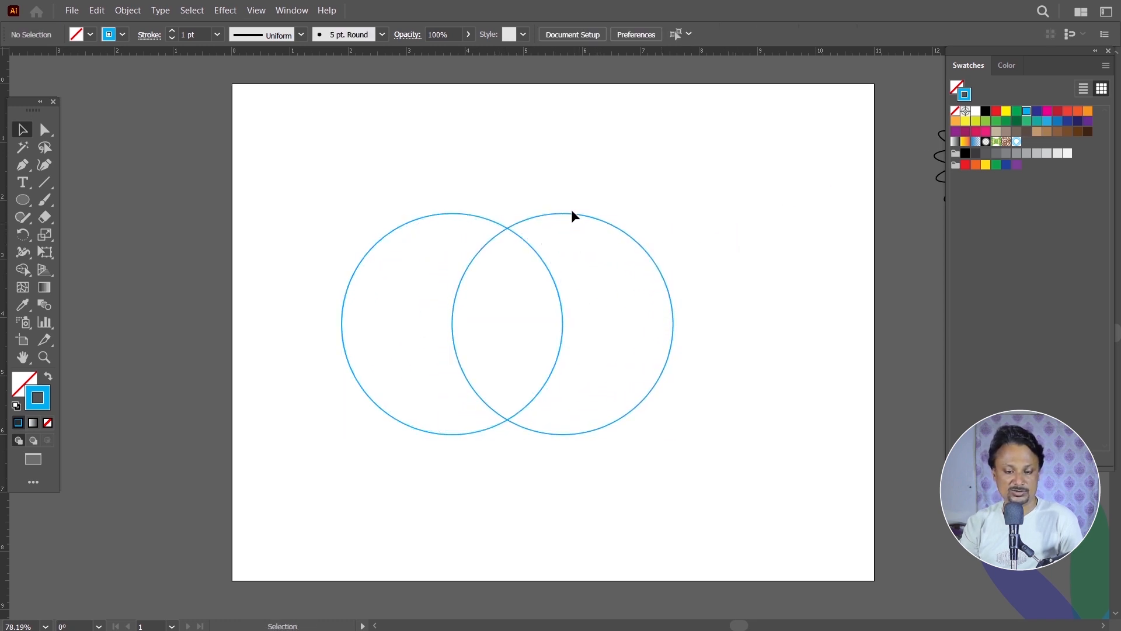
Remove the outer parts of both circles with the Shape Builder to leave the pointed leaf, and move it up
left_click_drag(383, 187, 590, 305)
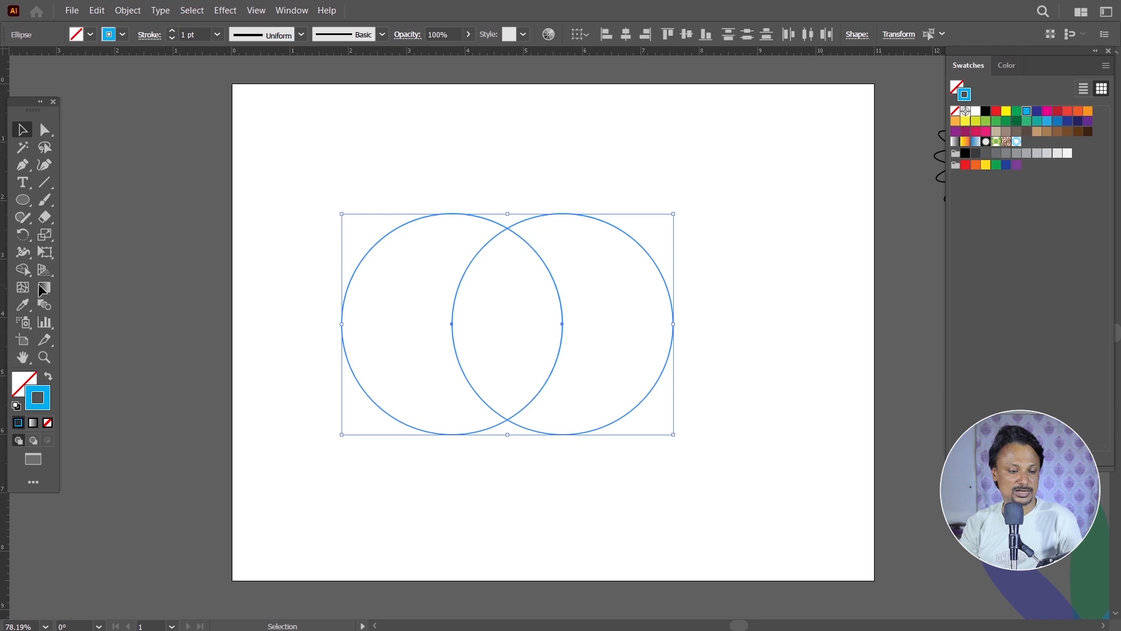
left_click(24, 275)
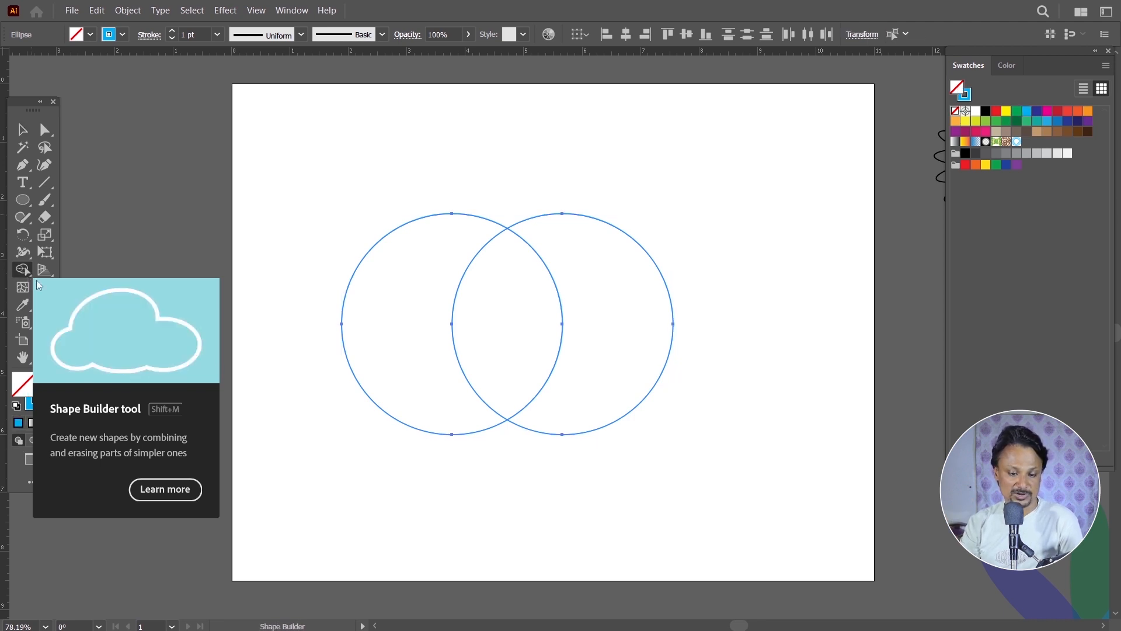
left_click(379, 330, "alt")
left_click(584, 357, "alt")
key("v")
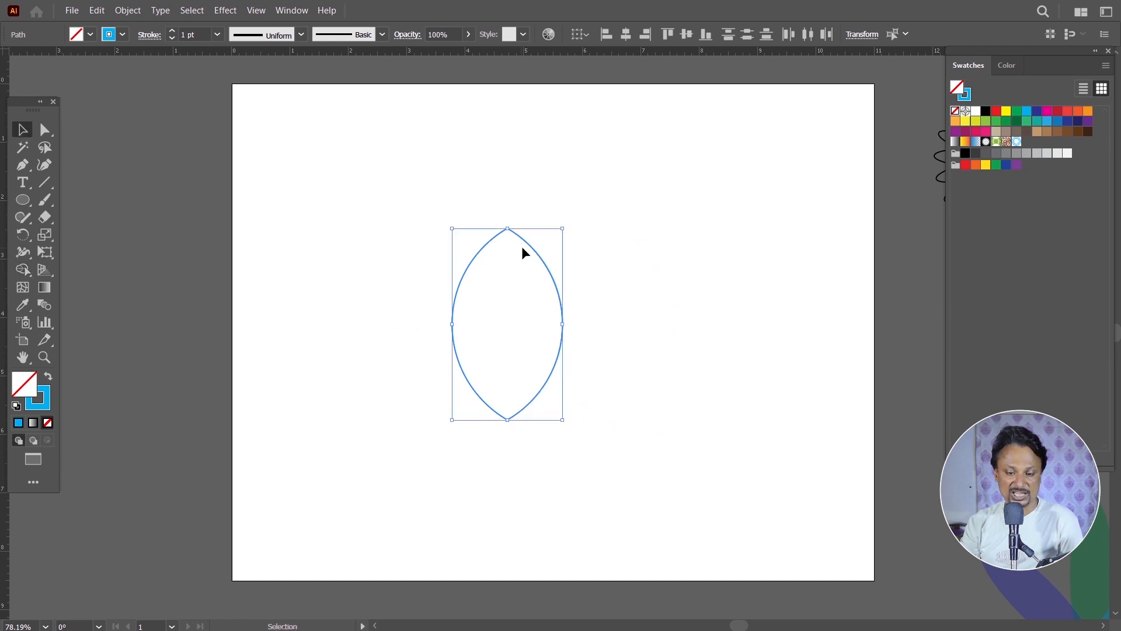
left_click_drag(533, 248, 553, 177)
scroll(553, 178, "up", 2)
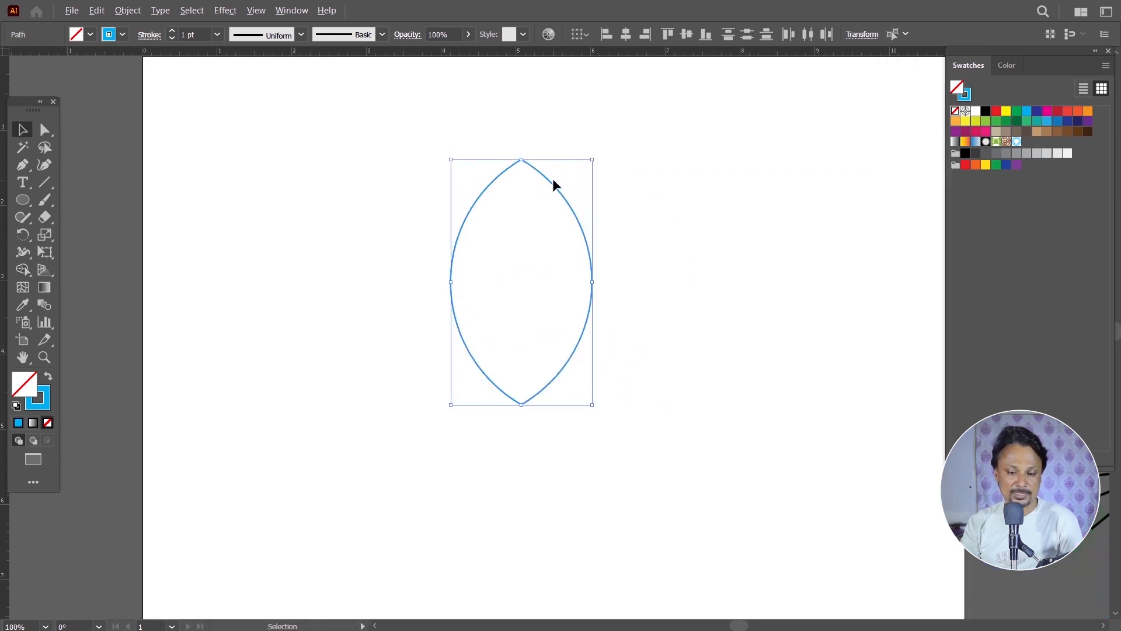
left_click_drag(26, 257, 78, 254)
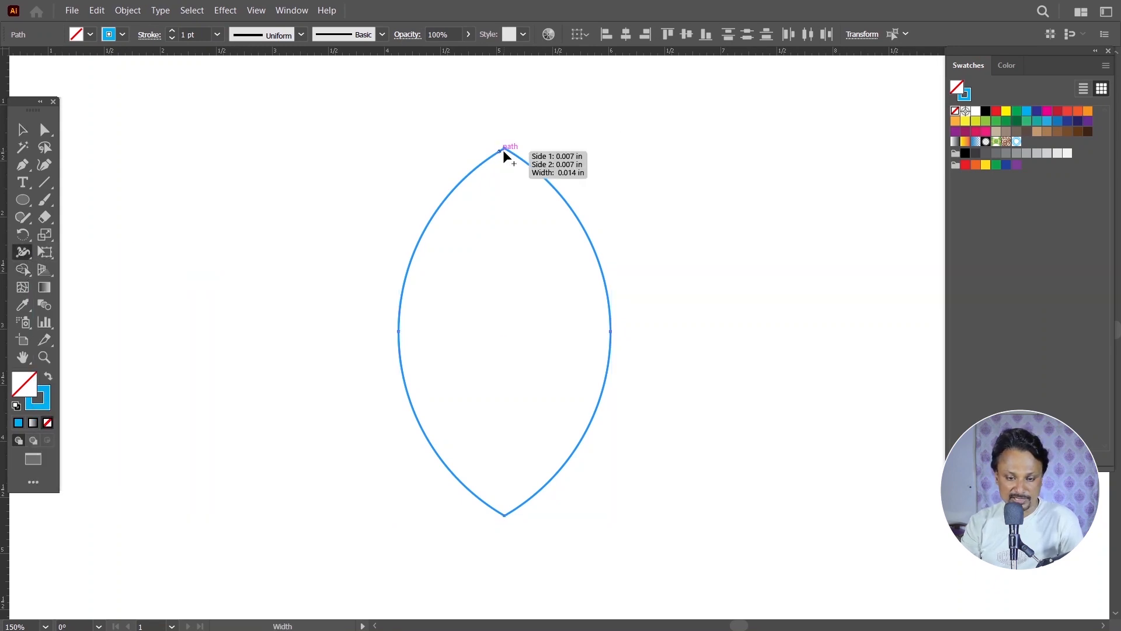
left_click_drag(505, 151, 506, 167)
key("ctrl+z")
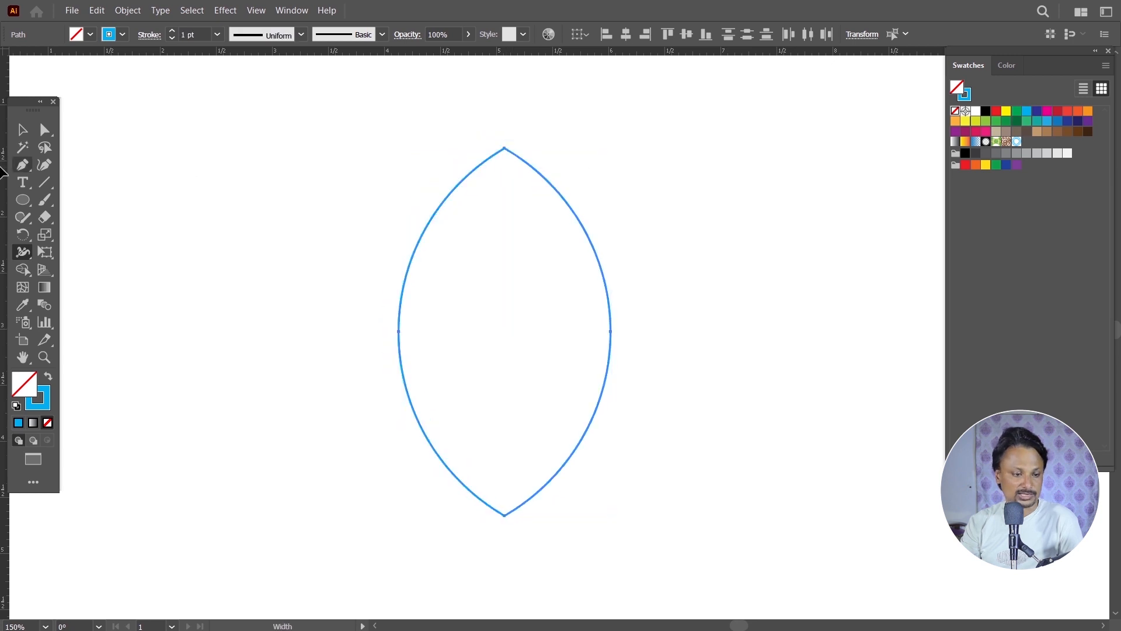
Select a single leaf path and widen its stroke at the top point with the Width tool, tapering towards the bottom
left_click(24, 129)
left_click(328, 134)
left_click(534, 175)
left_click_drag(523, 162, 525, 173)
left_click_drag(30, 251, 81, 250)
left_click_drag(506, 157, 506, 166)
left_click(29, 136)
left_click(647, 243)
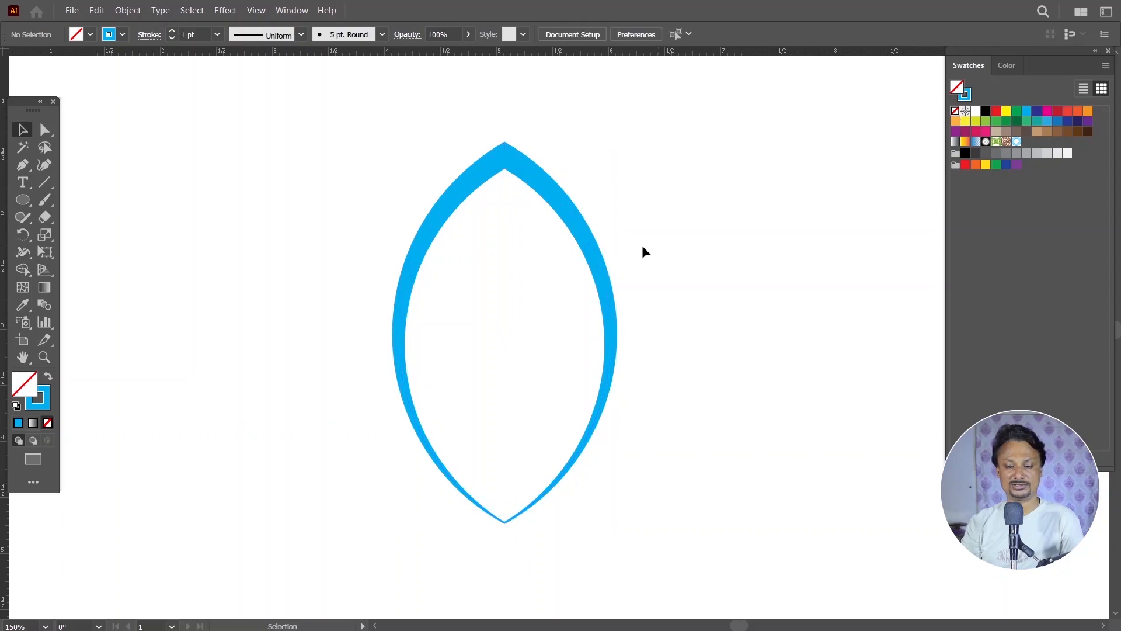
Shrink the tapered leaf about its centre and delete the thin outline leaf around it
scroll(642, 252, "down", 2)
left_click(611, 315)
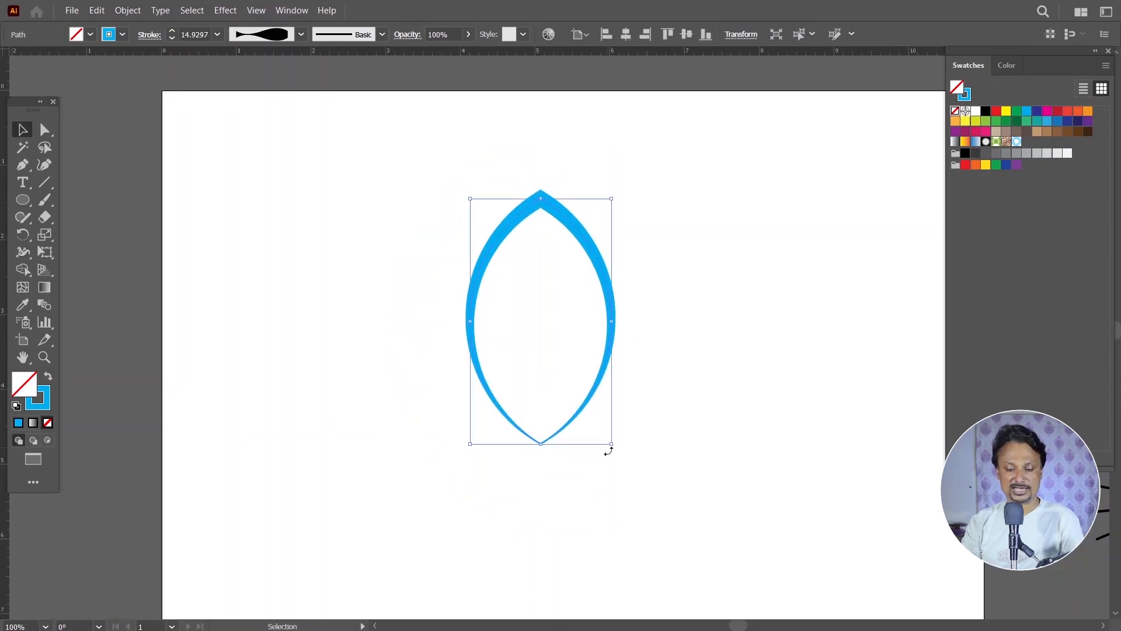
left_click_drag(611, 446, 599, 417)
left_click(651, 418)
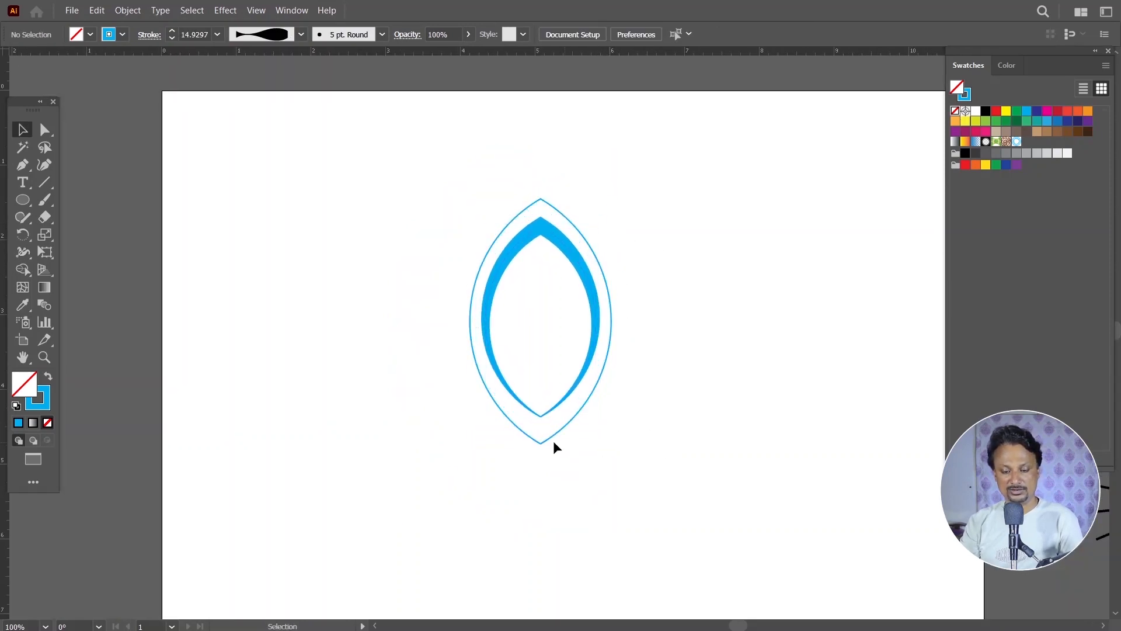
left_click_drag(544, 443, 307, 357)
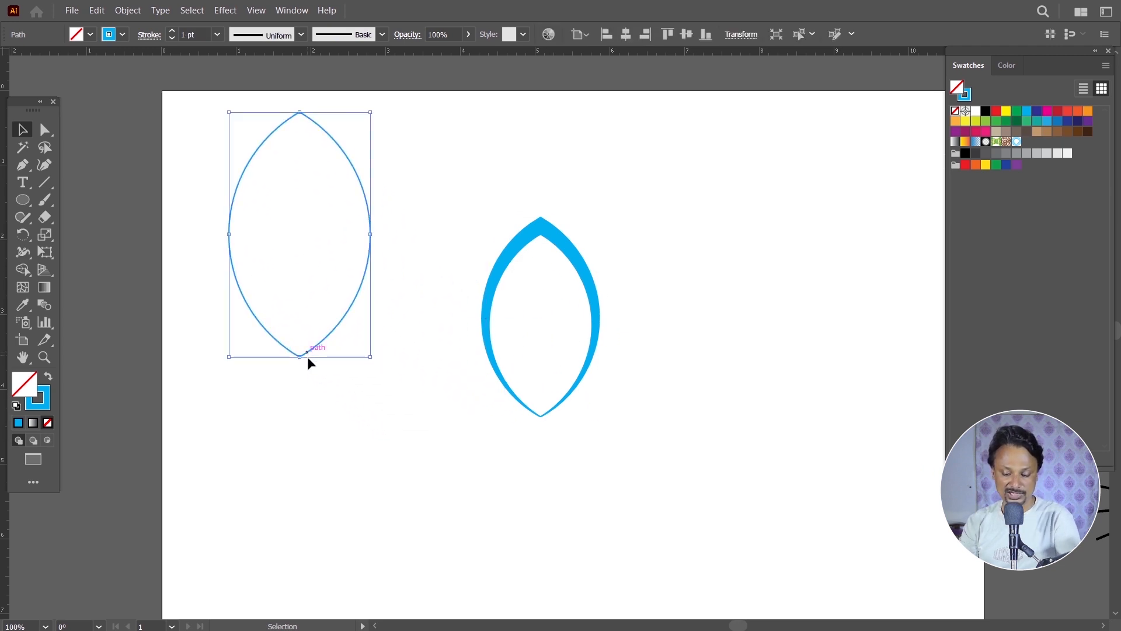
key("Delete")
Move the tapered leaf up and rotate a copy about its bottom point, one eighth of a turn clockwise
left_click_drag(581, 274, 577, 215)
left_click_drag(22, 235, 86, 237)
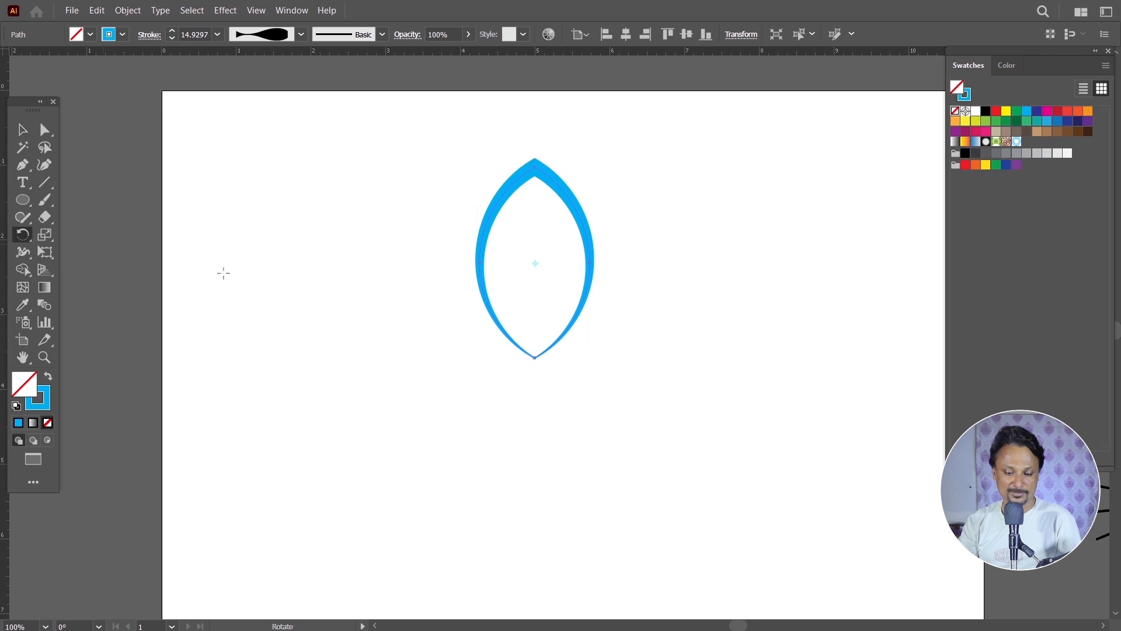
left_click(535, 358)
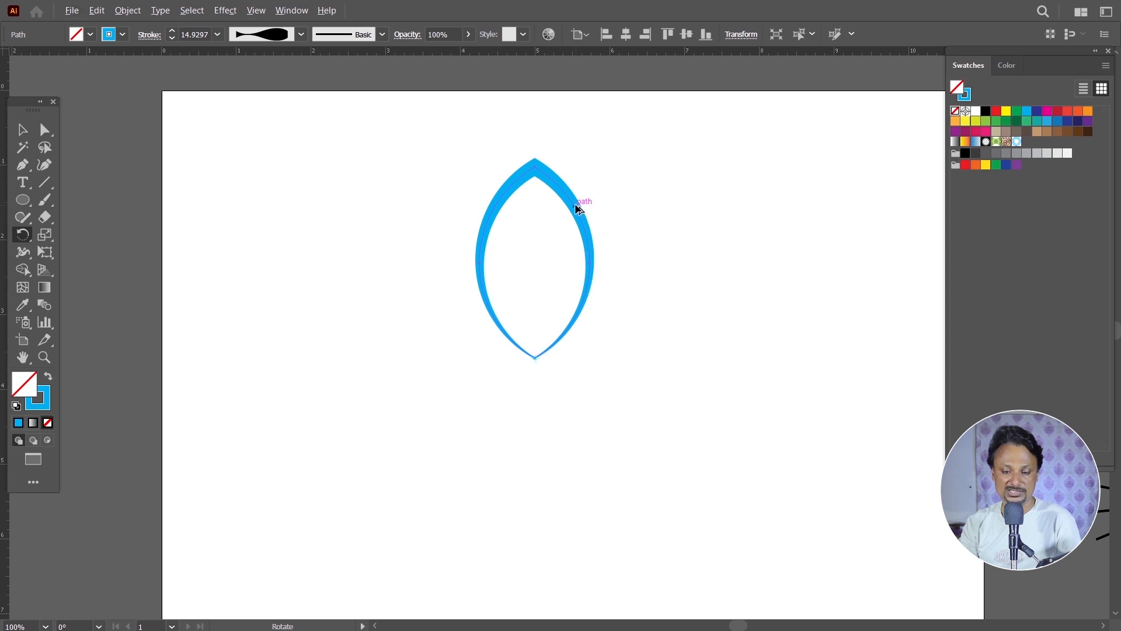
left_click_drag(605, 214, 703, 249)
Repeat the rotated copy around the shared bottom point until eight leaves form a full flower
key("ctrl+d")
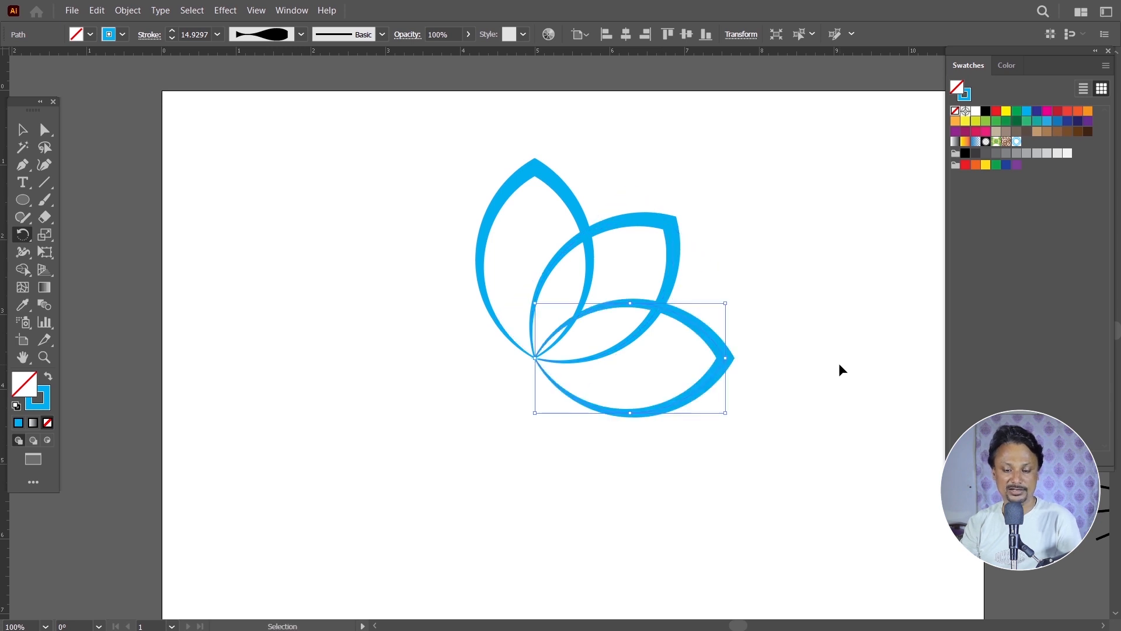
key("ctrl+d")
key("ctrl+d")
key("ctrl+d")
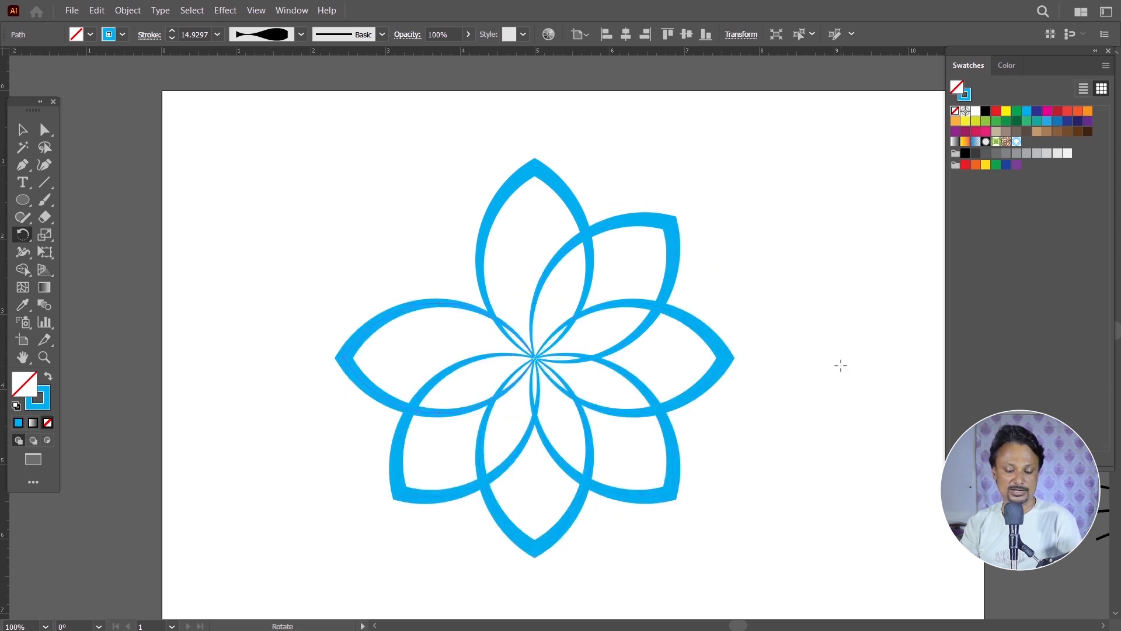
key("ctrl+d")
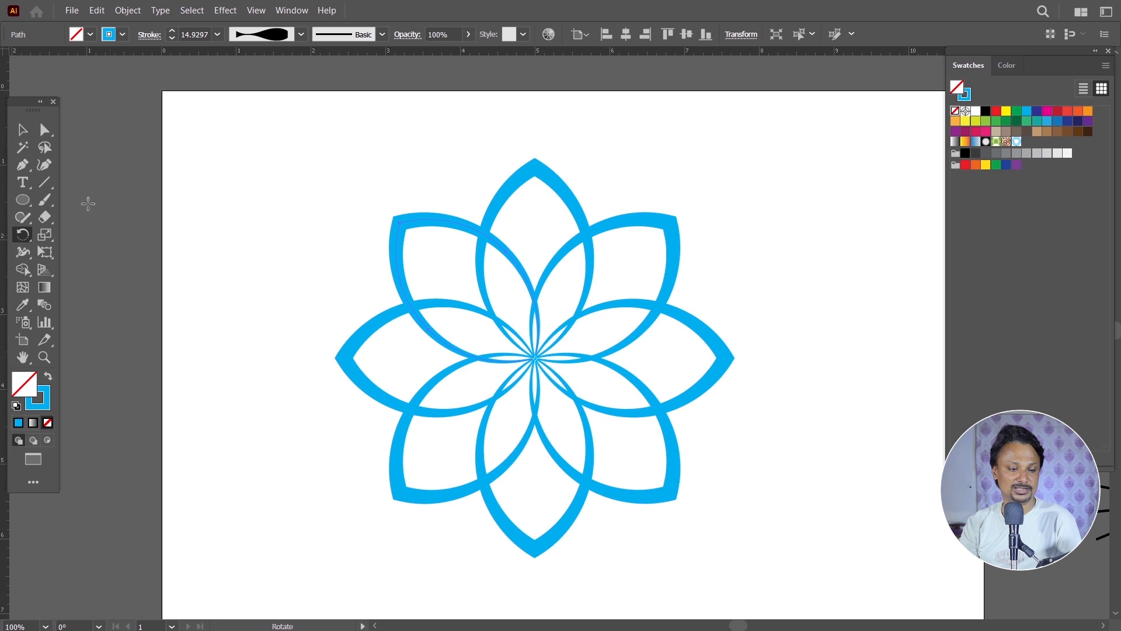
Select all eight leaves of the flower and group them
left_click(22, 129)
left_click(266, 228)
left_click_drag(197, 155, 769, 555)
key("ctrl")
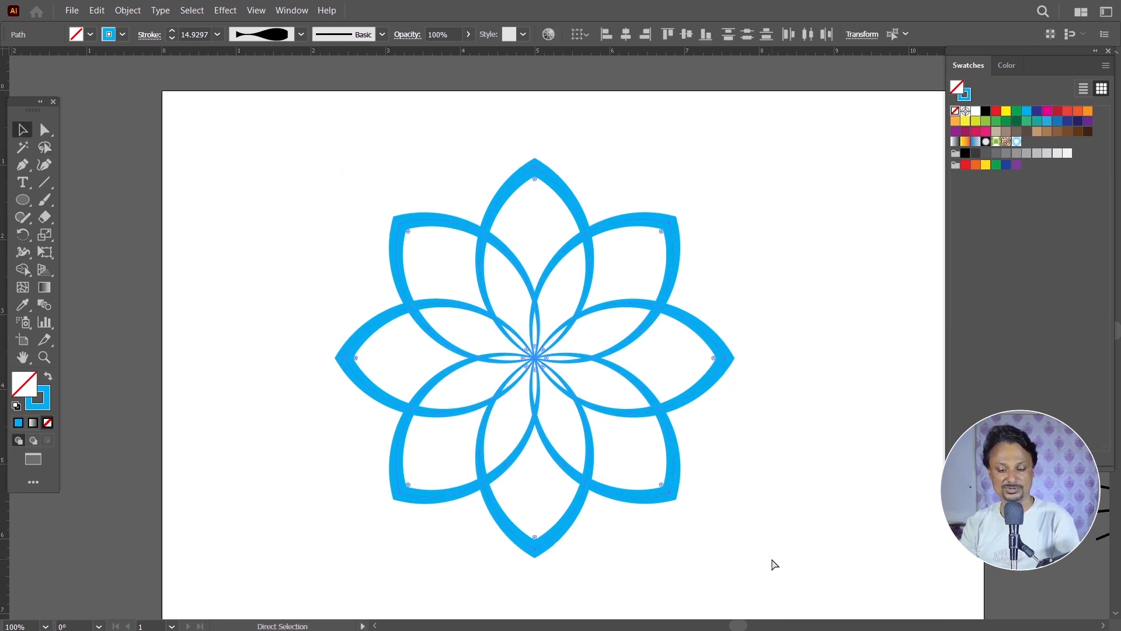
key("ctrl+g")
Move the grouped leaf flower to the artboard's upper-left corner and shrink it
scroll(656, 426, "down", 1)
scroll(656, 426, "right", 1)
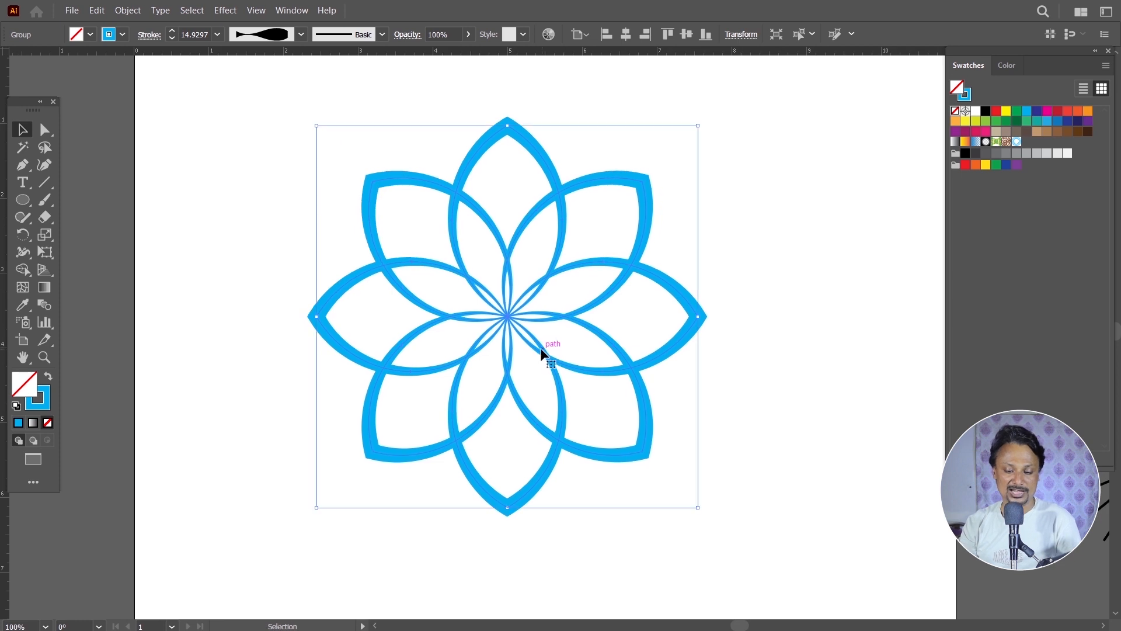
left_click_drag(542, 352, 563, 381)
scroll(563, 380, "down", 1)
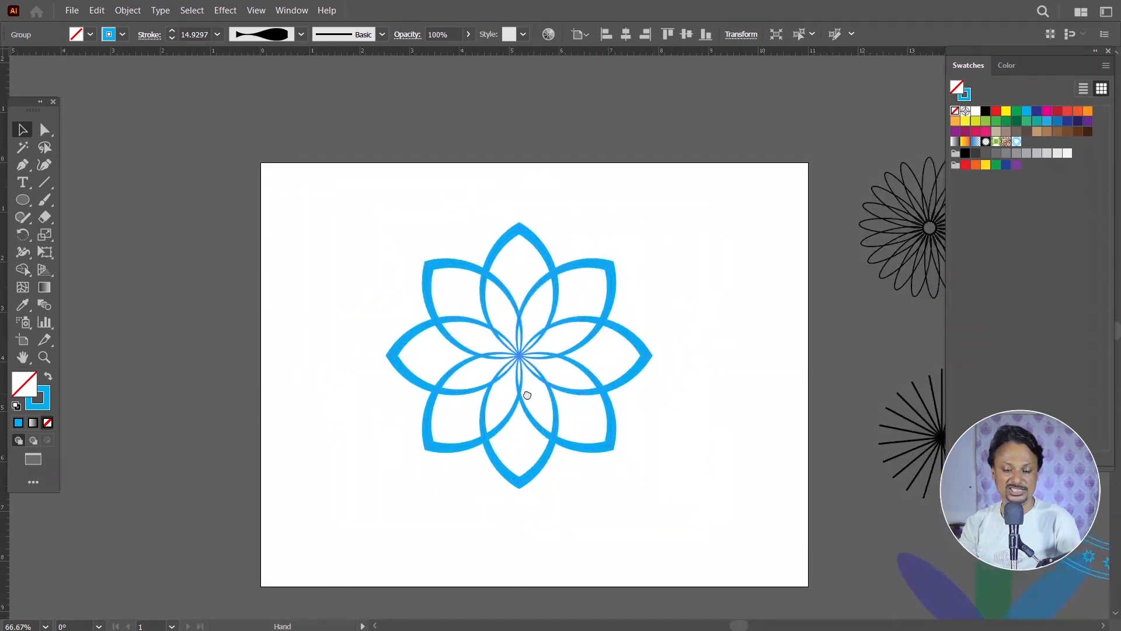
scroll(545, 396, "right", 3)
left_click_drag(462, 362, 349, 296)
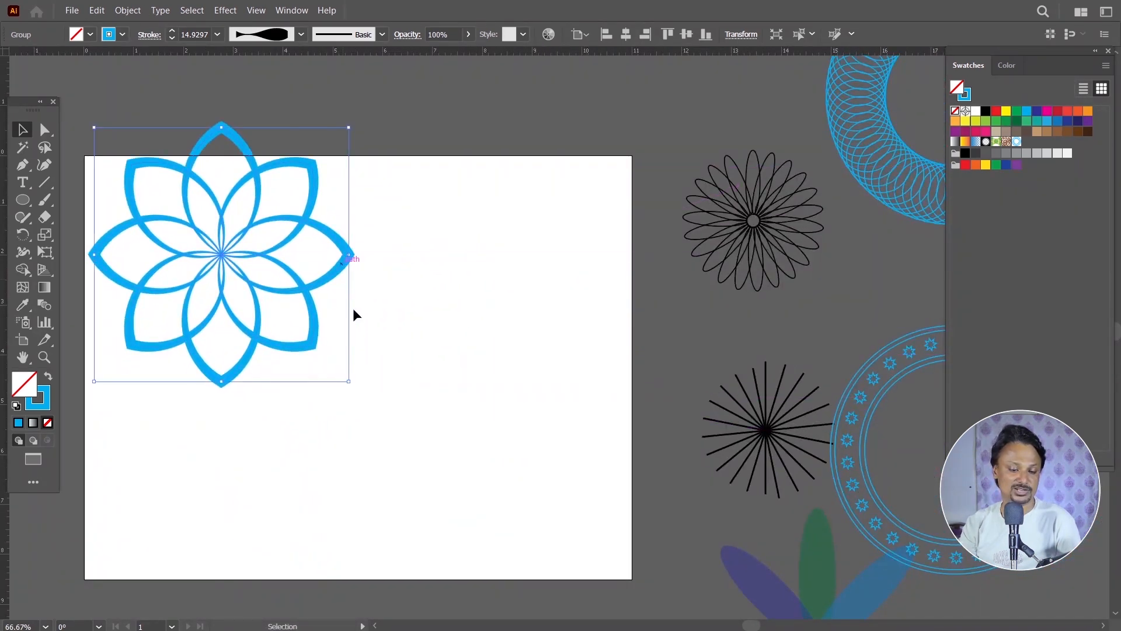
left_click_drag(349, 380, 271, 303)
left_click_drag(221, 220, 220, 261)
Place the black ellipse pattern, enlarged, beside the blue flower and the spirograph ring, shrunk, in the artboard's lower-left corner
left_click_drag(760, 233, 348, 260)
left_click_drag(430, 318, 469, 359)
left_click(881, 205)
left_click_drag(686, 353, 202, 549)
left_click_drag(408, 319, 334, 391)
left_click_drag(314, 433, 272, 434)
Change the spirograph ring's stroke color to magenta and deselect it
key("x")
left_click(1049, 113)
left_click(623, 303)
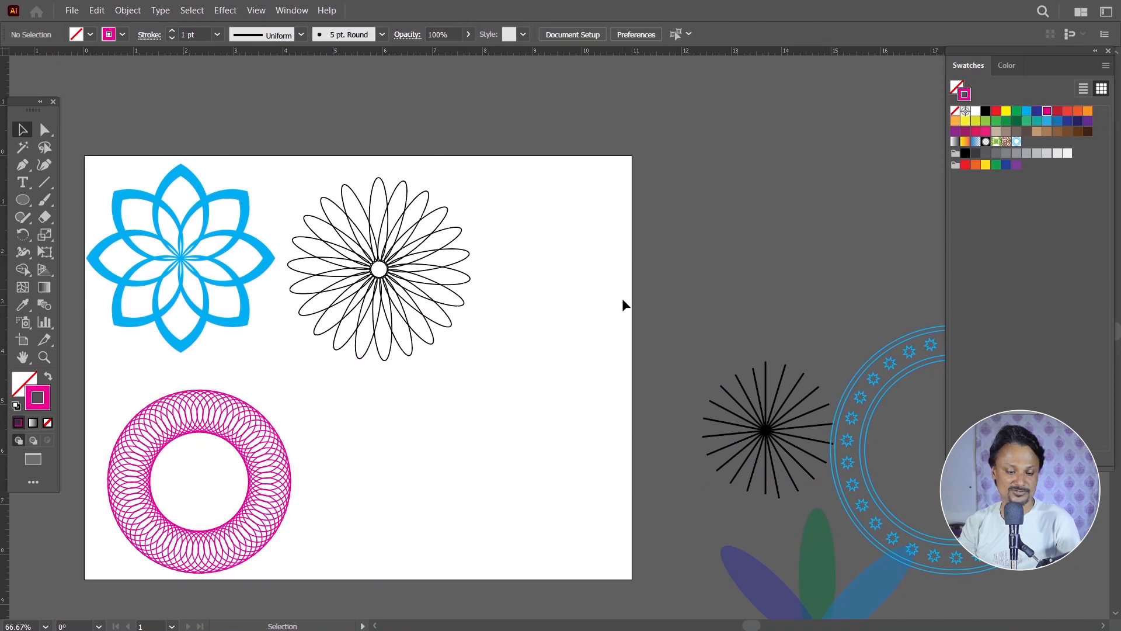
Bring the multicolored petal flower onto the artboard, shrink it, and place it to the right of the magenta ring
left_click_drag(816, 580, 497, 351)
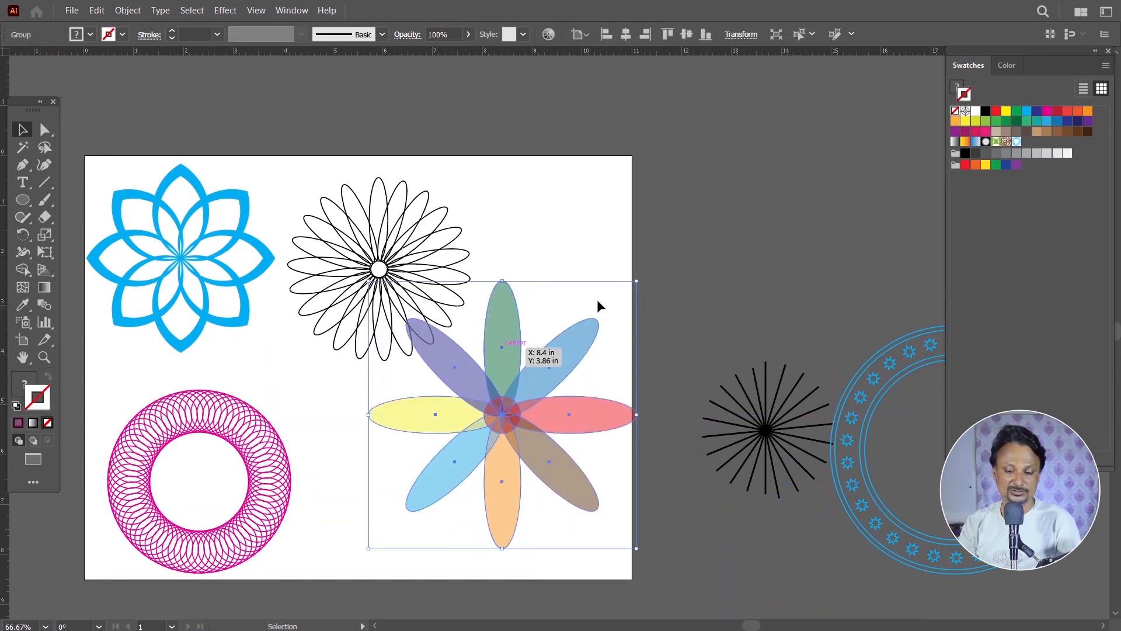
left_click_drag(635, 283, 586, 335)
left_click_drag(512, 430, 492, 466)
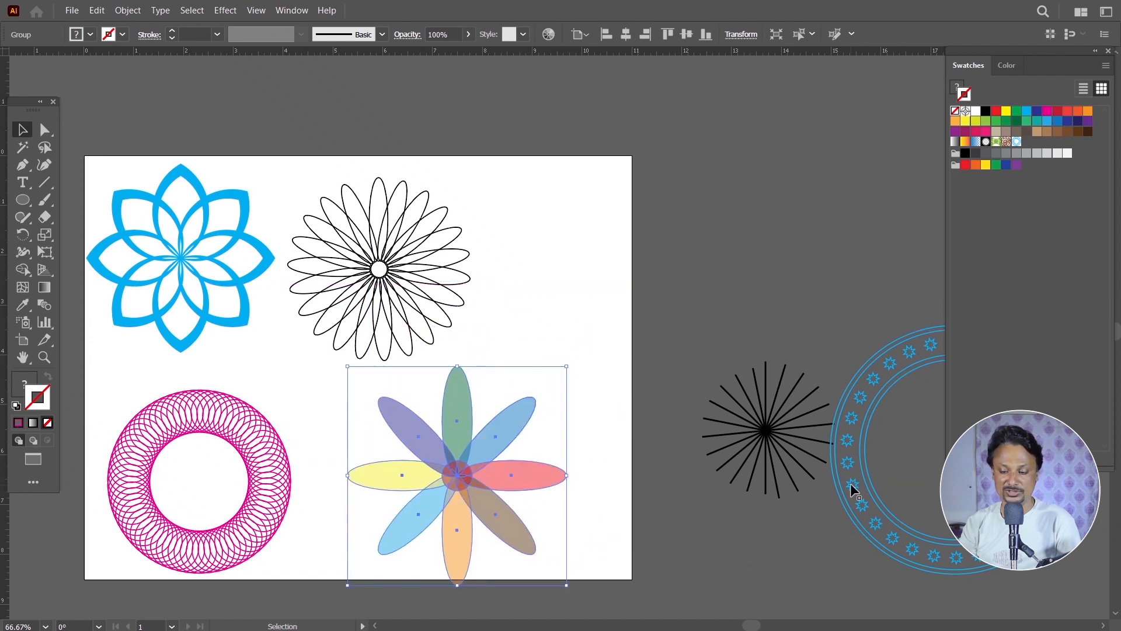
Bring the star ring border onto the artboard's right side and shrink it
left_click(785, 403)
left_click(897, 326)
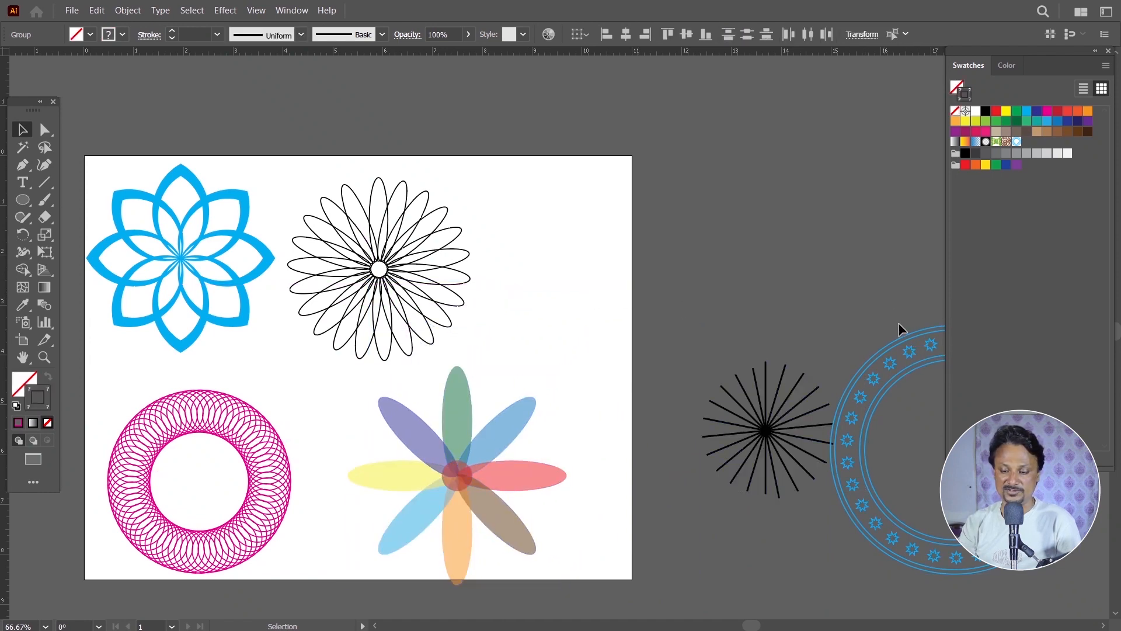
left_click_drag(901, 338, 529, 164)
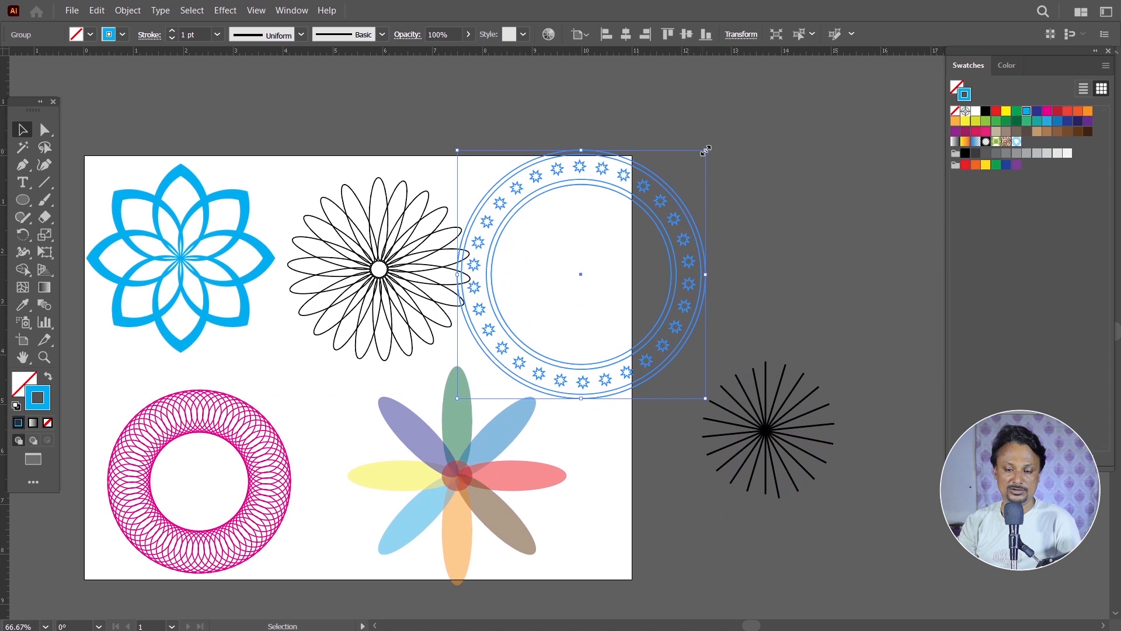
left_click(710, 149)
left_click(667, 186)
left_click_drag(706, 150, 680, 240)
Move the star ring border up into the artboard's upper-right corner beside the black ellipse pattern and deselect it
left_click(451, 267)
left_click(370, 286)
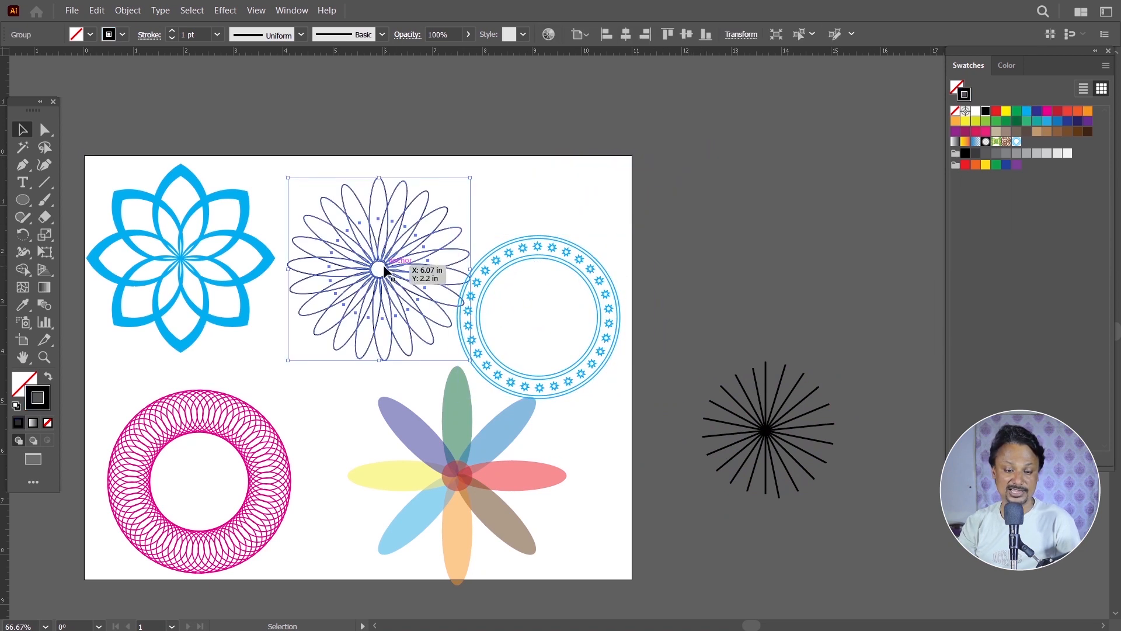
left_click_drag(493, 264, 513, 198)
scroll(595, 218, "left", 2)
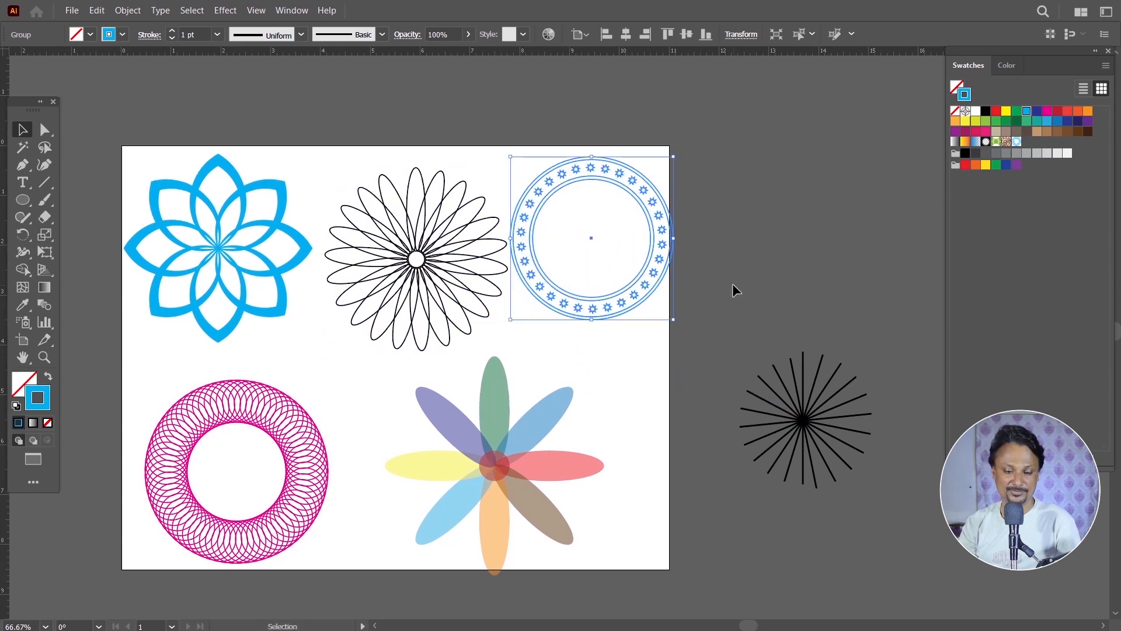
left_click(734, 288)
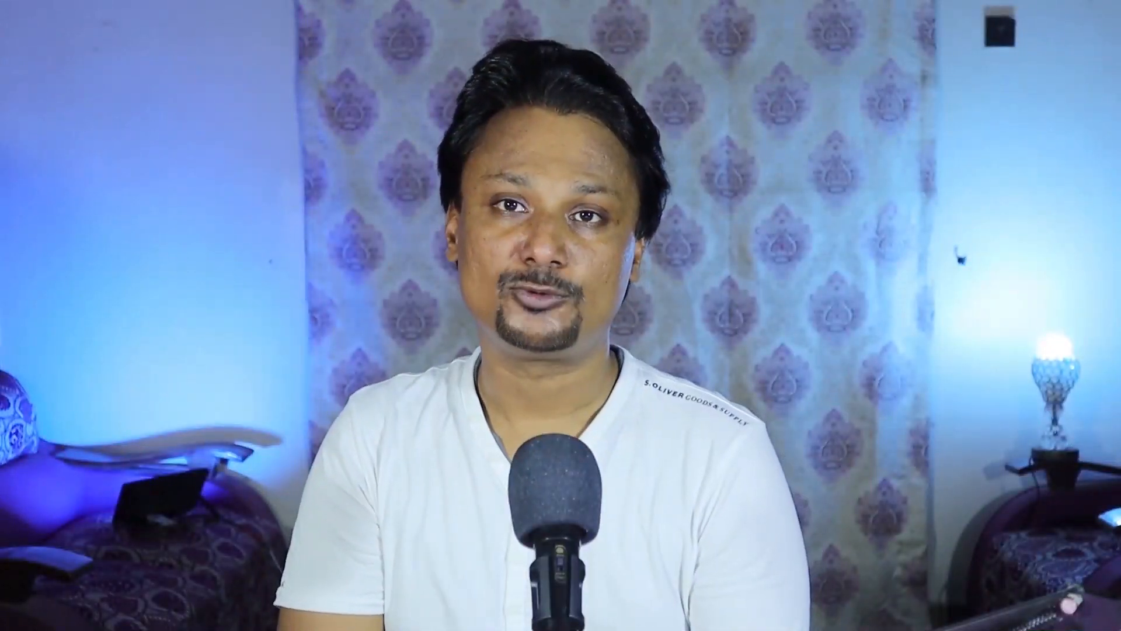